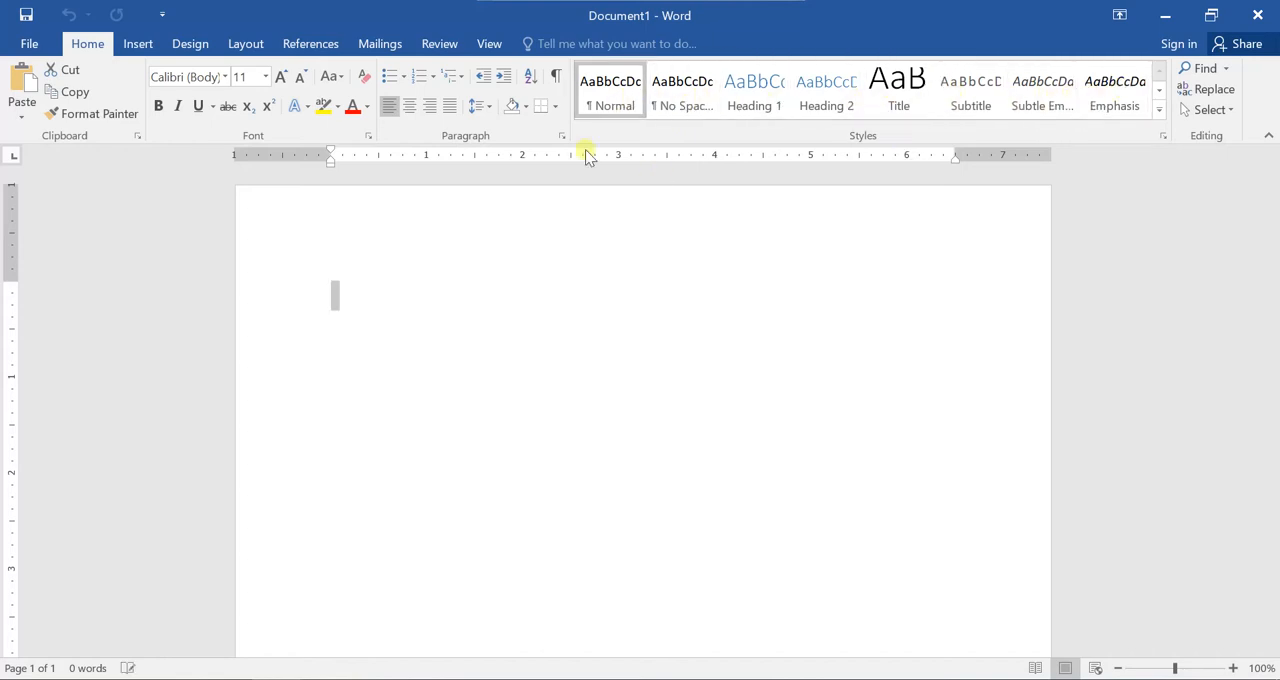
Look through the available styles in the expanded styles gallery, and close it.
{"action": "left_click", "coordinate": [328, 296]}
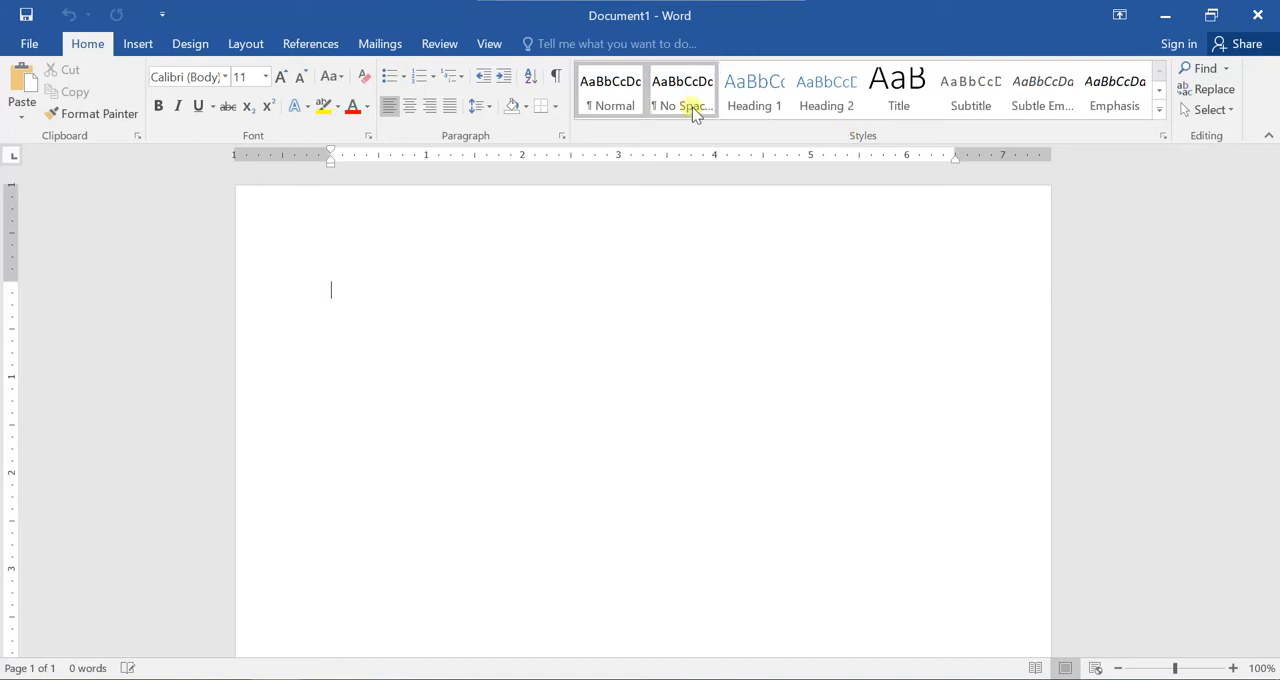
{"action": "left_click", "coordinate": [1159, 92]}
{"action": "left_click", "coordinate": [1159, 70]}
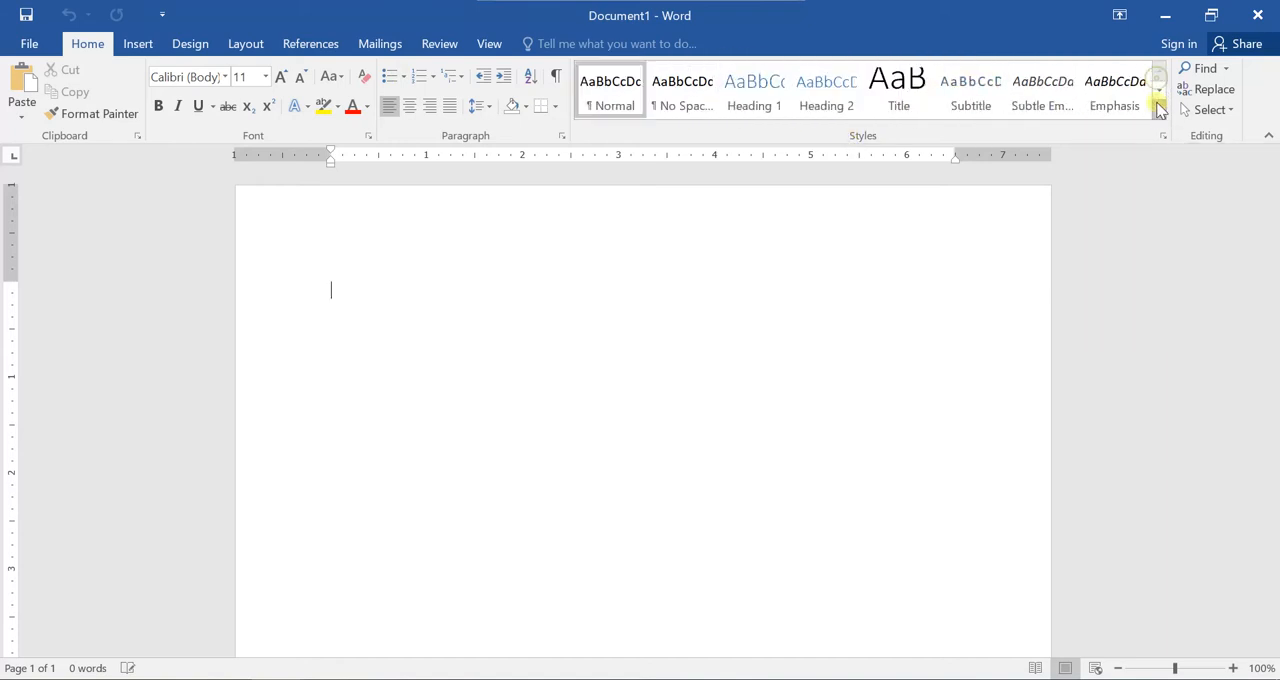
{"action": "left_click", "coordinate": [1158, 111]}
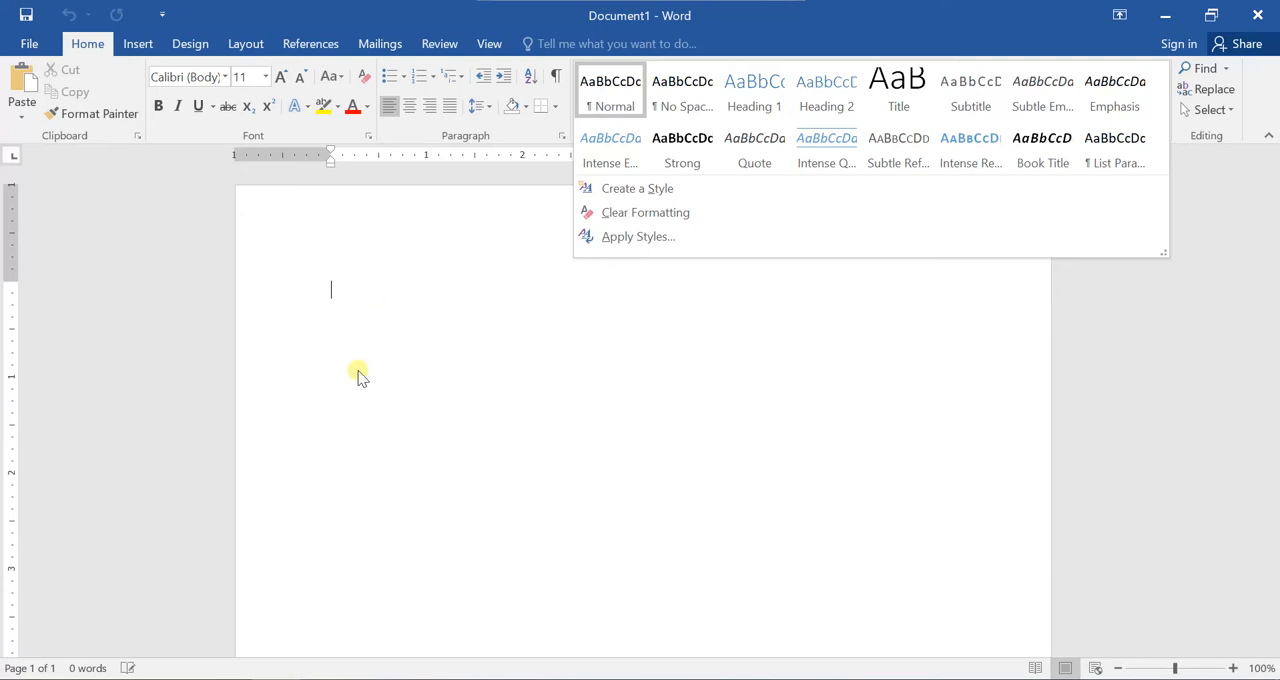
{"action": "left_click", "coordinate": [349, 297]}
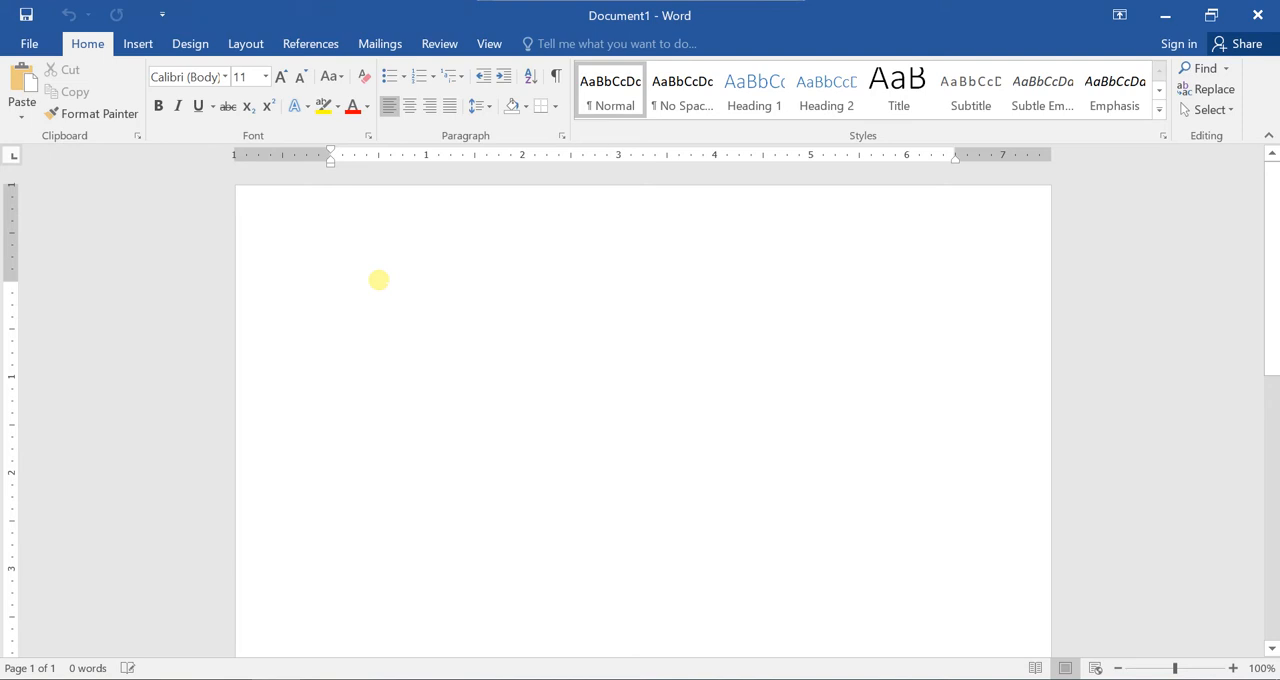
Enter Iphone, IOS, 10, 11 and 12 on separate lines at the start of the document.
{"action": "type", "text": "Iphone"}
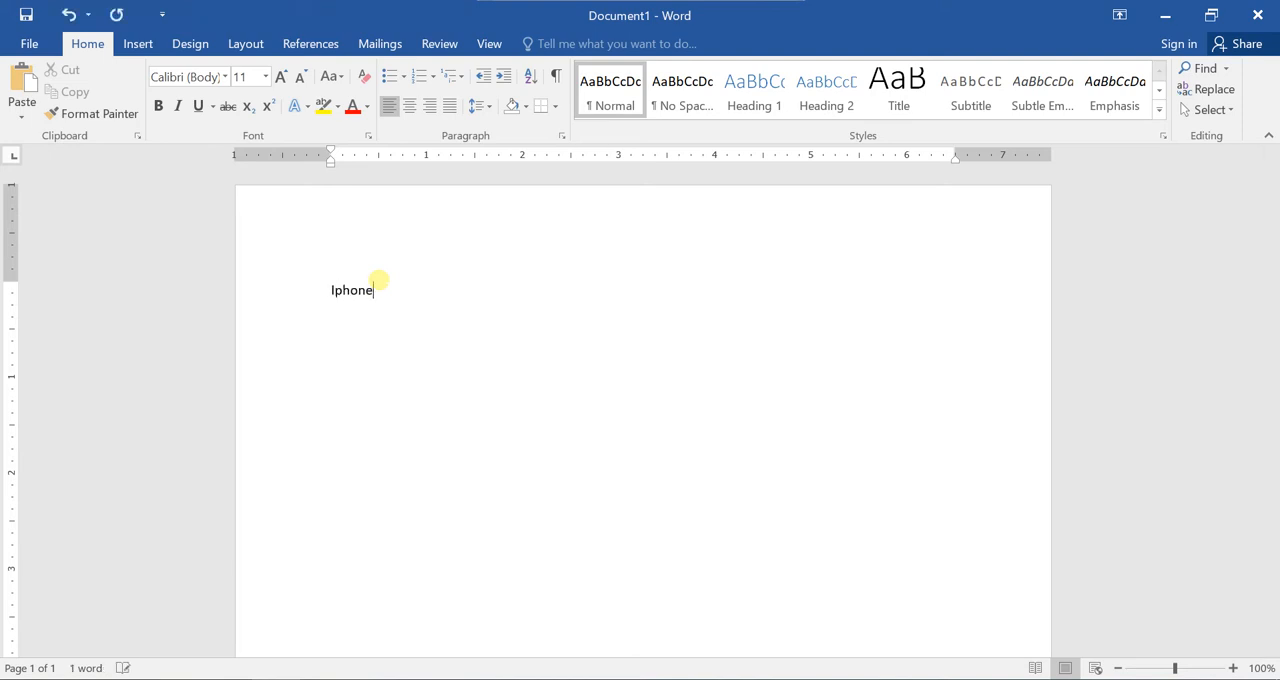
{"action": "key", "text": "Return"}
{"action": "type", "text": "IOS"}
{"action": "key", "text": "Return"}
{"action": "type", "text": "10"}
{"action": "key", "text": "Return"}
{"action": "type", "text": "12"}
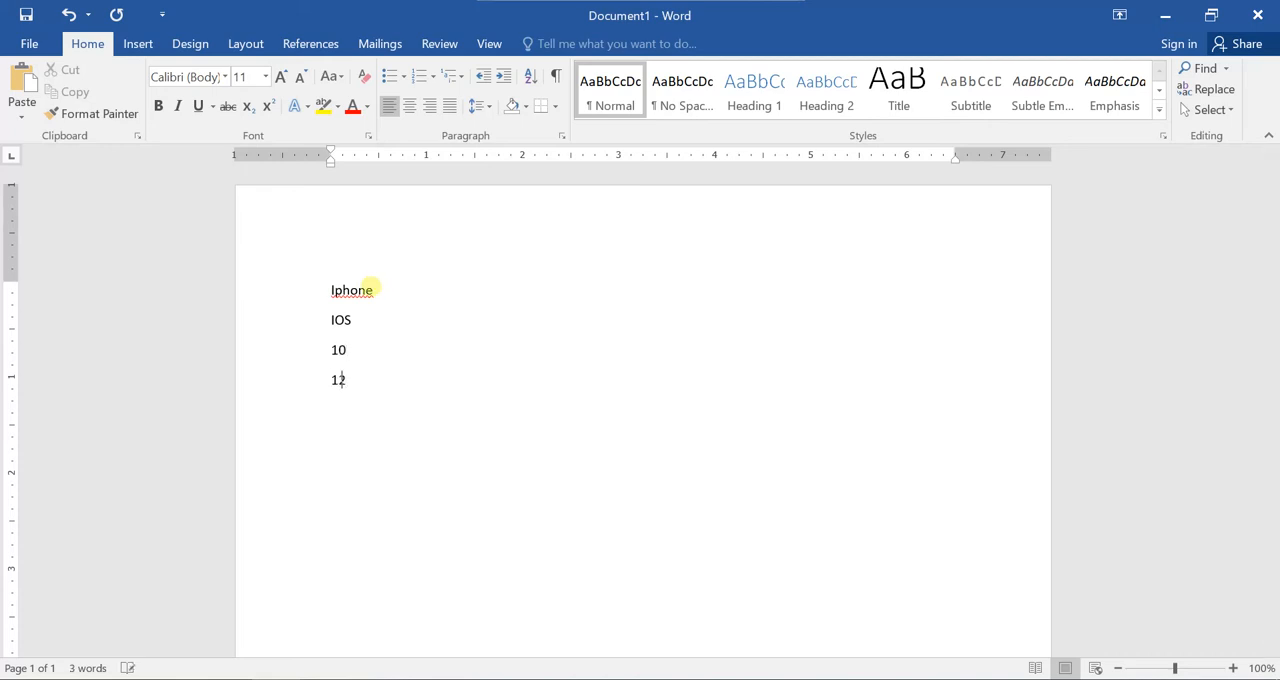
{"action": "key", "text": "BackSpace"}
{"action": "type", "text": "1"}
{"action": "key", "text": "Return"}
{"action": "type", "text": "12"}
After a blank line, add Samsung, Android, Oreo, Jelly Bean and Ice cream Sandwich on separate lines.
{"action": "key", "text": "Return"}
{"action": "type", "text": "Samsung "}
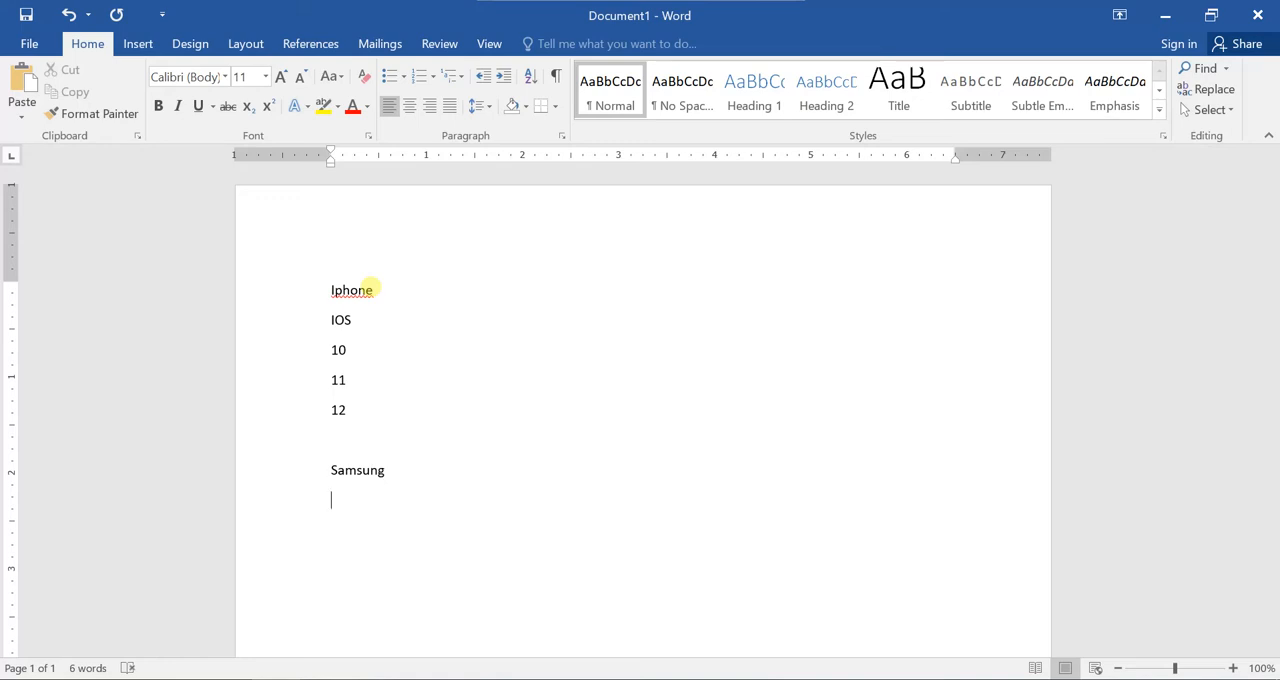
{"action": "type", "text": "Android"}
{"action": "key", "text": "Return"}
{"action": "type", "text": "Orea"}
{"action": "key", "text": "Return"}
{"action": "key", "text": "BackSpace"}
{"action": "key", "text": "BackSpace"}
{"action": "type", "text": "o"}
{"action": "key", "text": "Return"}
{"action": "type", "text": "Jelly Bean"}
{"action": "key", "text": "Return"}
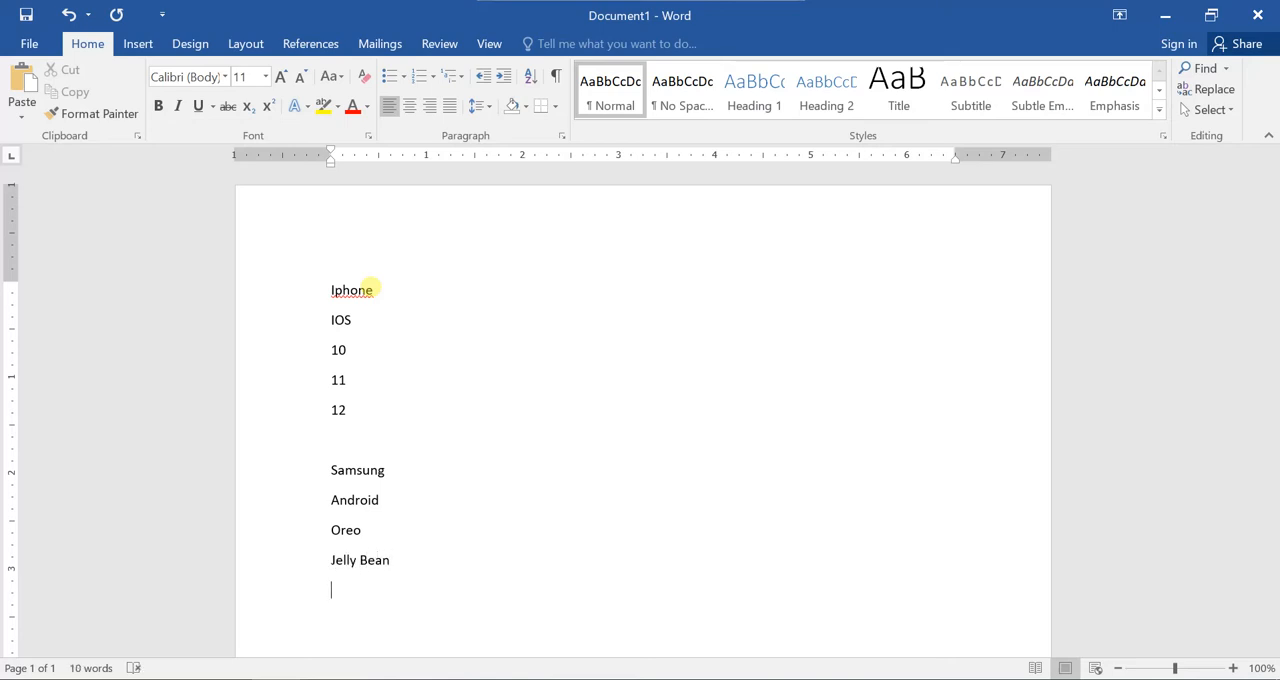
{"action": "type", "text": "Ice cream Sandwich"}
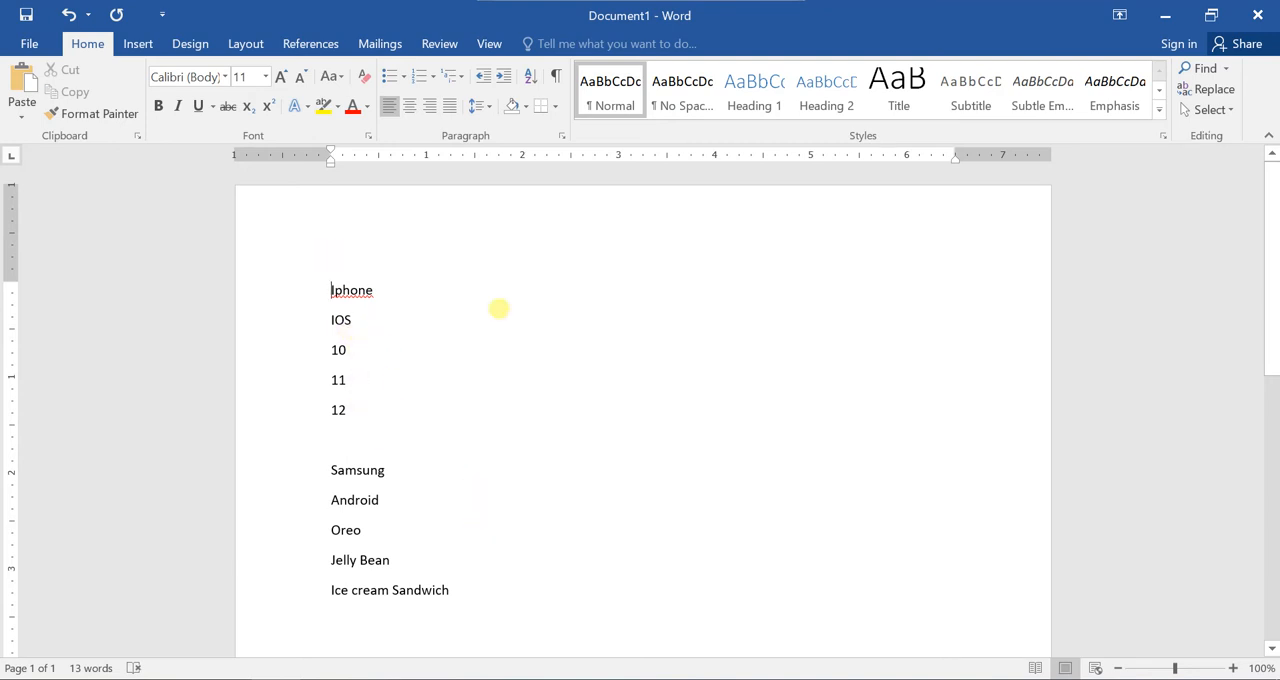
Insert blank lines above Iphone until the whole list moves to the second page.
{"action": "scroll", "coordinate": [571, 366], "scroll_direction": "down", "scroll_amount": 5}
{"action": "scroll", "coordinate": [571, 370], "scroll_direction": "down", "scroll_amount": 3}
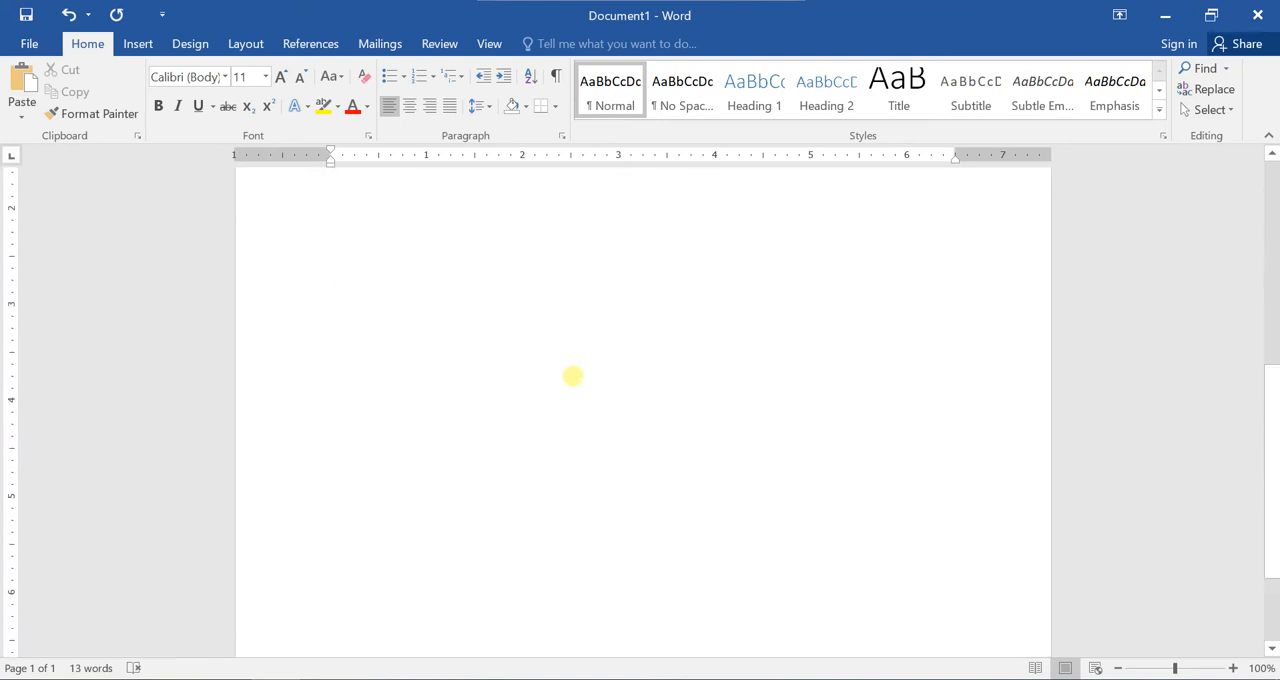
{"action": "scroll", "coordinate": [571, 372], "scroll_direction": "up", "scroll_amount": 8}
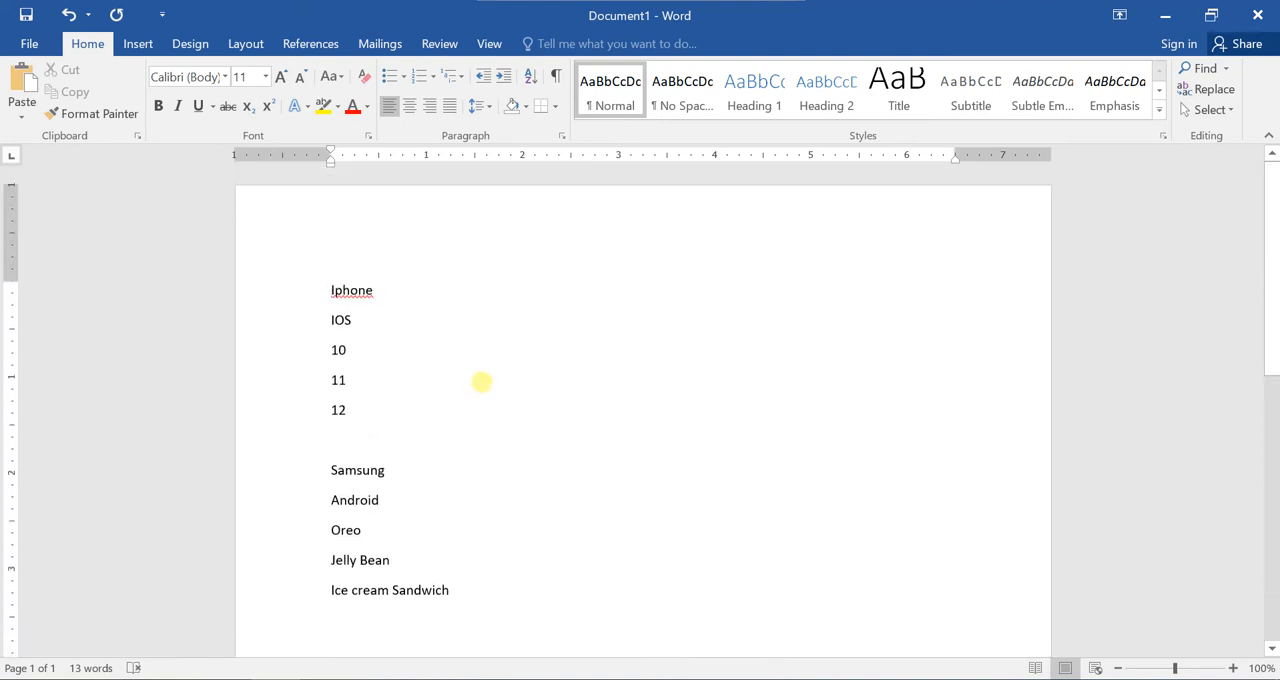
{"action": "key", "text": "Return"}
{"action": "key", "text": "Return"}
{"action": "key", "text": "Return"}
{"action": "key", "text": "Return"}
{"action": "key", "text": "Return"}
{"action": "key", "text": "Return"}
{"action": "key", "text": "Return"}
{"action": "key", "text": "Return"}
{"action": "key", "text": "Return"}
{"action": "key", "text": "Return"}
{"action": "key", "text": "Return"}
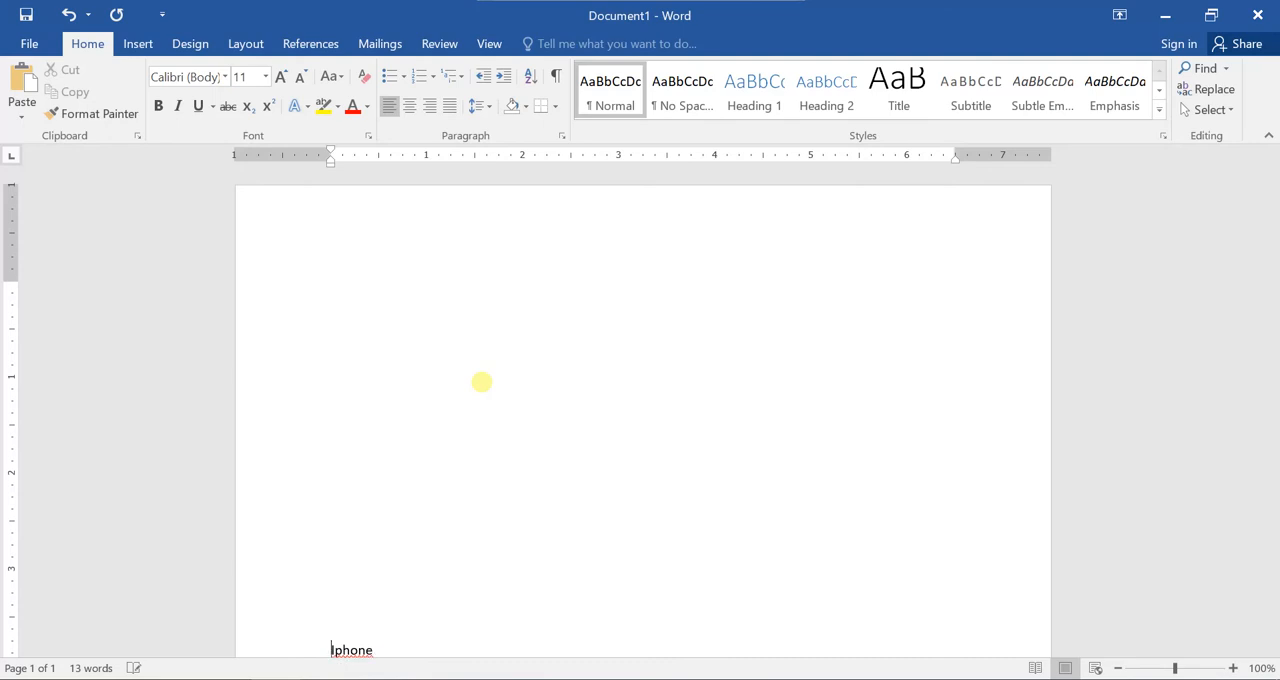
{"action": "key", "text": "Return"}
{"action": "key", "text": "Return"}
{"action": "key", "text": "Return"}
{"action": "key", "text": "Return"}
{"action": "key", "text": "Return"}
{"action": "key", "text": "Return"}
{"action": "key", "text": "Return"}
{"action": "key", "text": "Return"}
{"action": "key", "text": "Return"}
{"action": "key", "text": "Return"}
{"action": "key", "text": "Return"}
{"action": "key", "text": "Return"}
{"action": "key", "text": "Return"}
{"action": "key", "text": "Return"}
{"action": "key", "text": "Return"}
{"action": "key", "text": "Return"}
{"action": "key", "text": "Return"}
{"action": "key", "text": "Return"}
{"action": "key", "text": "Return"}
{"action": "key", "text": "Return"}
{"action": "key", "text": "Return"}
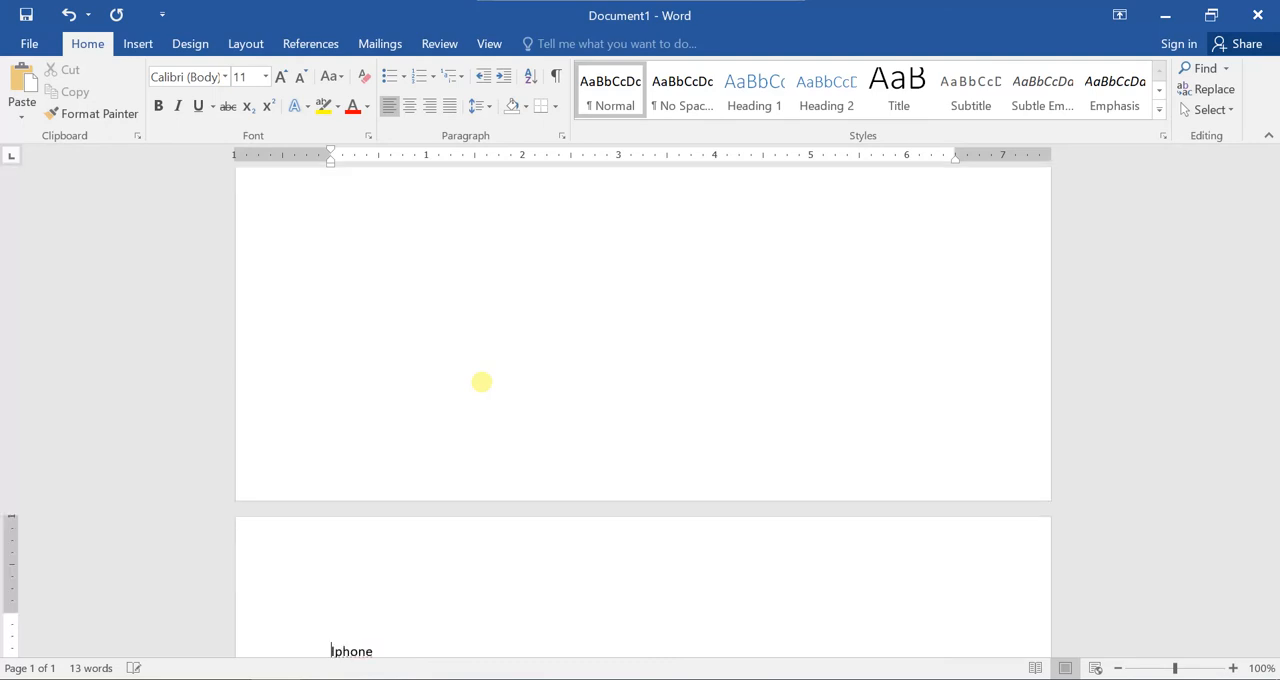
Delete the extra blank line above Iphone on the second page.
{"action": "scroll", "coordinate": [600, 350], "scroll_direction": "down", "scroll_amount": 4}
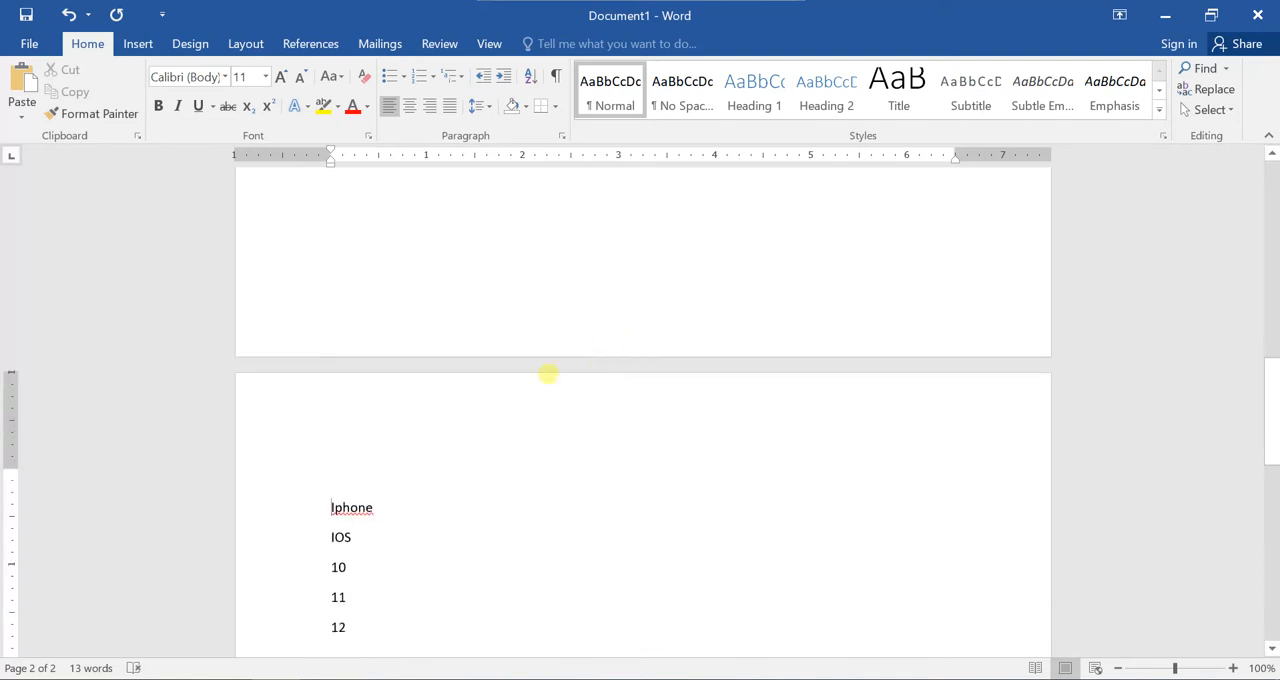
{"action": "left_click", "coordinate": [336, 461]}
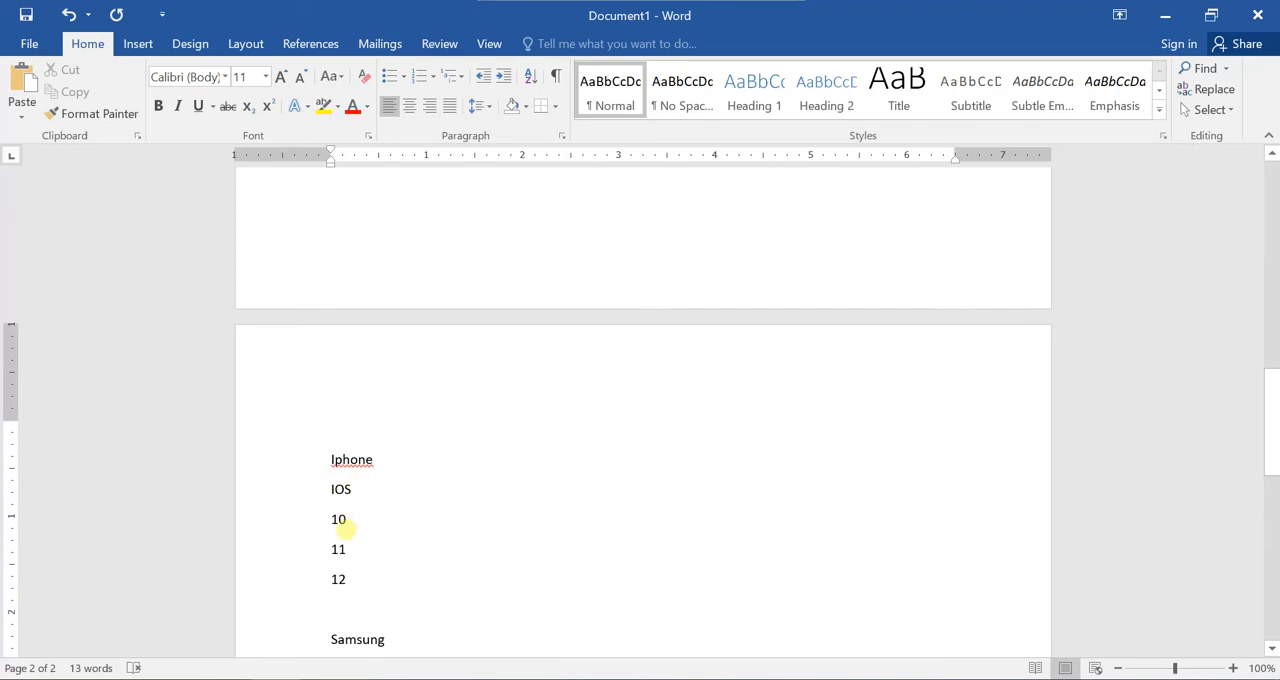
{"action": "scroll", "coordinate": [358, 518], "scroll_direction": "down", "scroll_amount": 2}
{"action": "scroll", "coordinate": [361, 522], "scroll_direction": "down", "scroll_amount": 2}
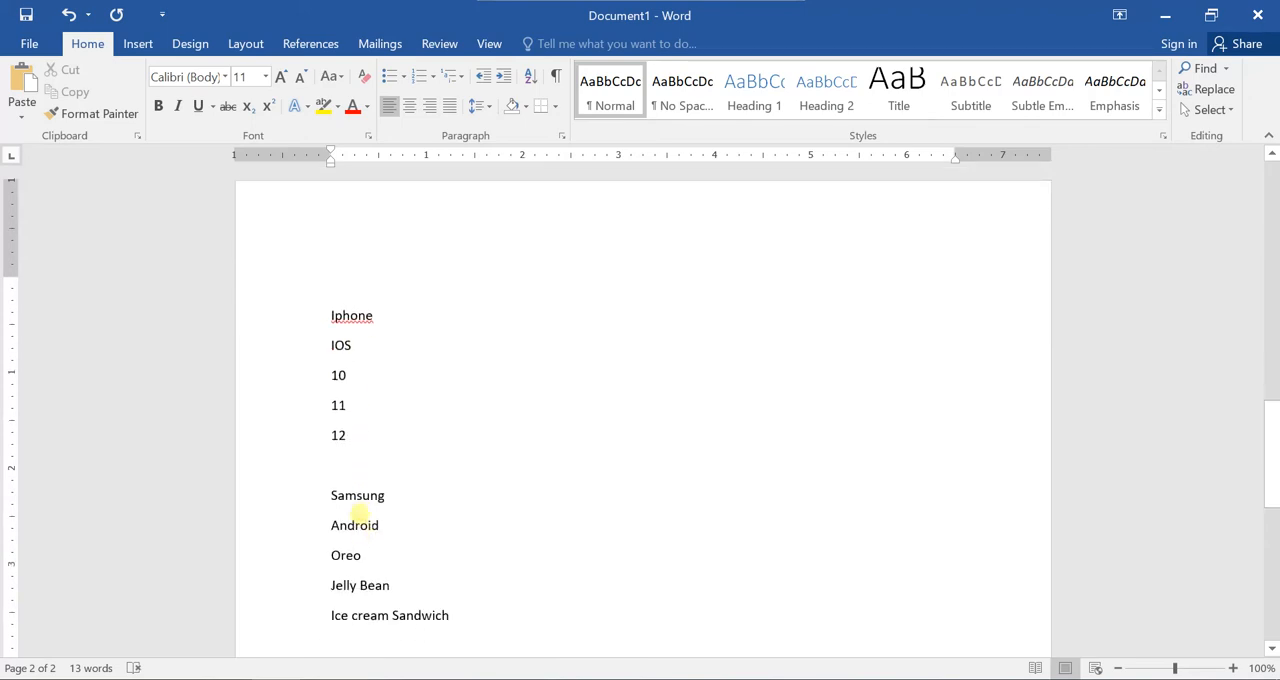
{"action": "left_click", "coordinate": [383, 314]}
{"action": "left_click", "coordinate": [387, 259]}
{"action": "key", "text": "Delete"}
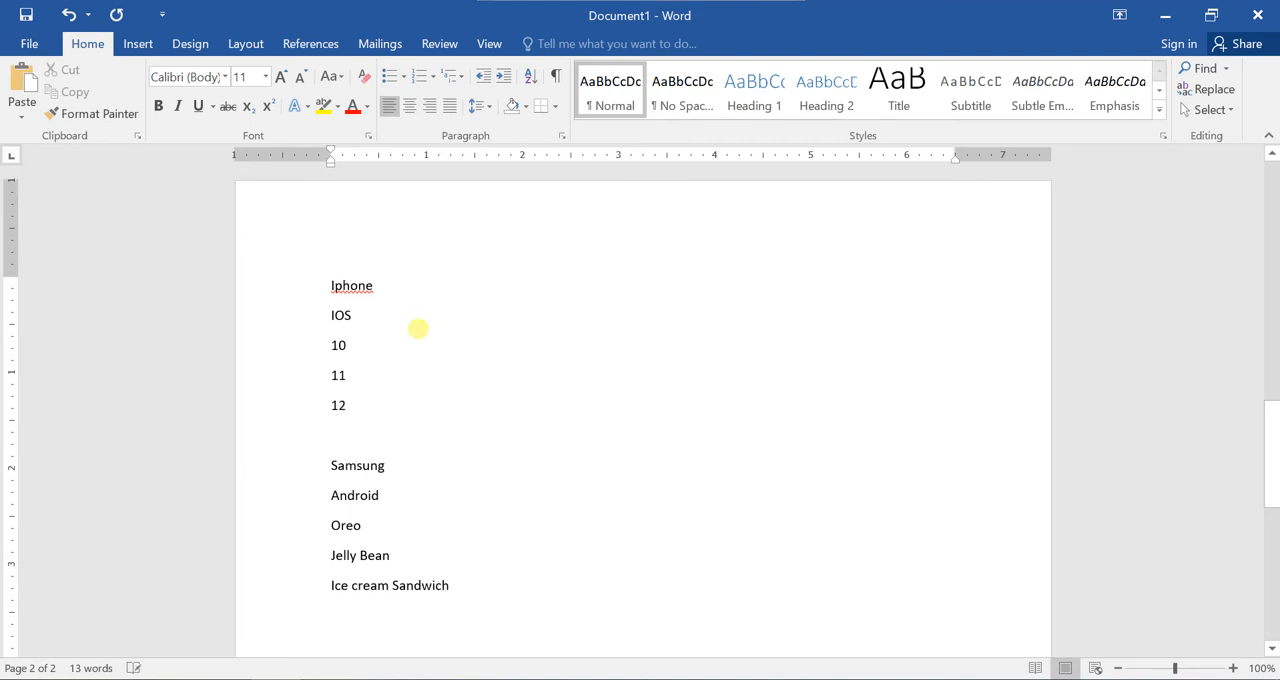
Insert page breaks after Iphone and before 10 so Iphone and IOS each have their own page.
{"action": "left_click", "coordinate": [390, 297]}
{"action": "scroll", "coordinate": [489, 304], "scroll_direction": "up", "scroll_amount": 5}
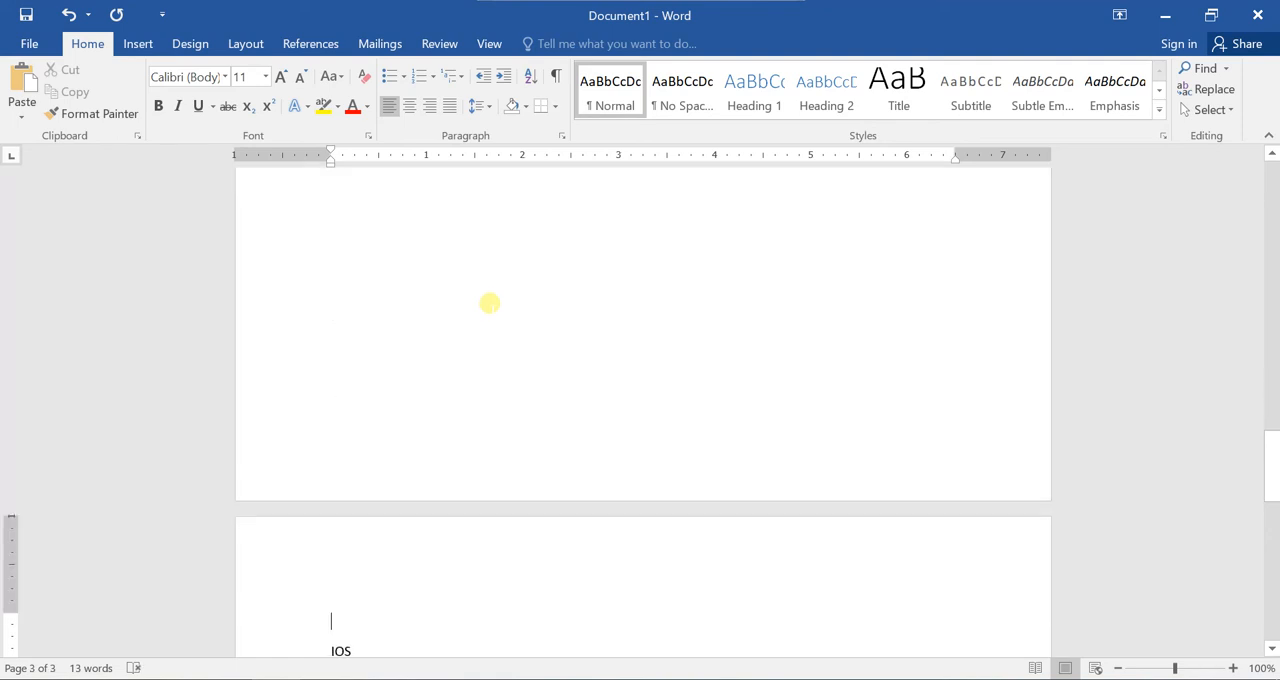
{"action": "scroll", "coordinate": [489, 304], "scroll_direction": "down", "scroll_amount": 2}
{"action": "left_click", "coordinate": [334, 537]}
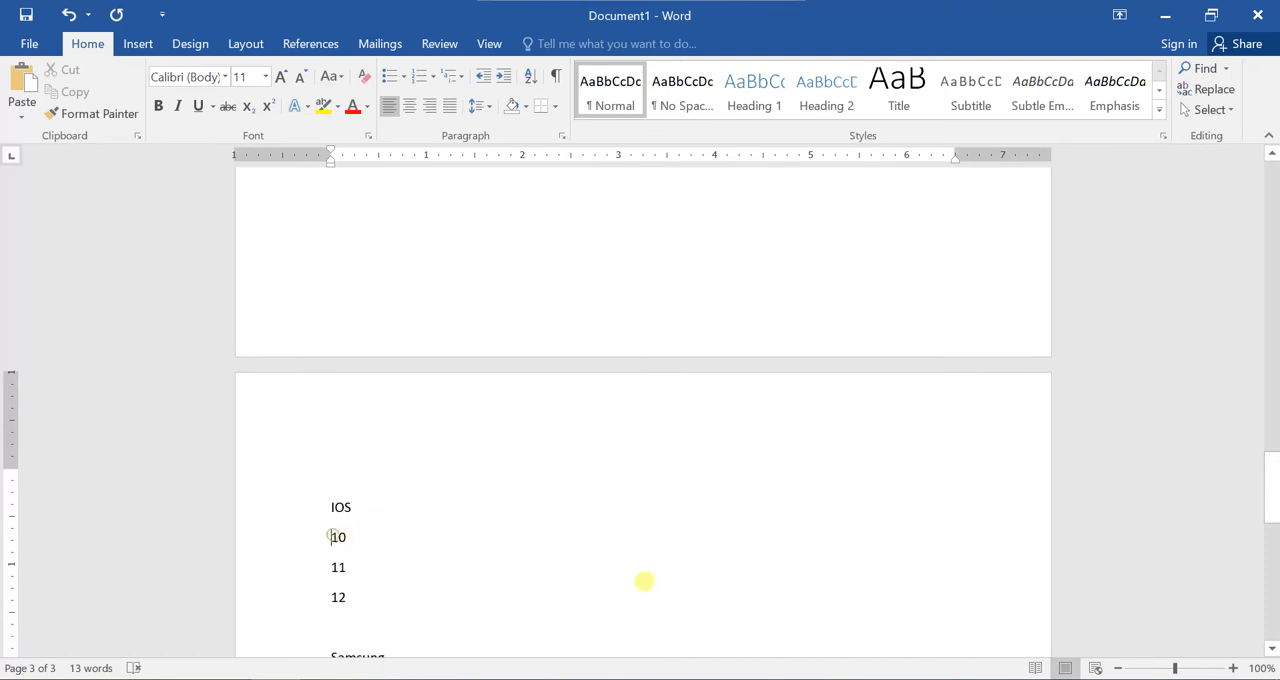
{"action": "key", "text": "ctrl+Return"}
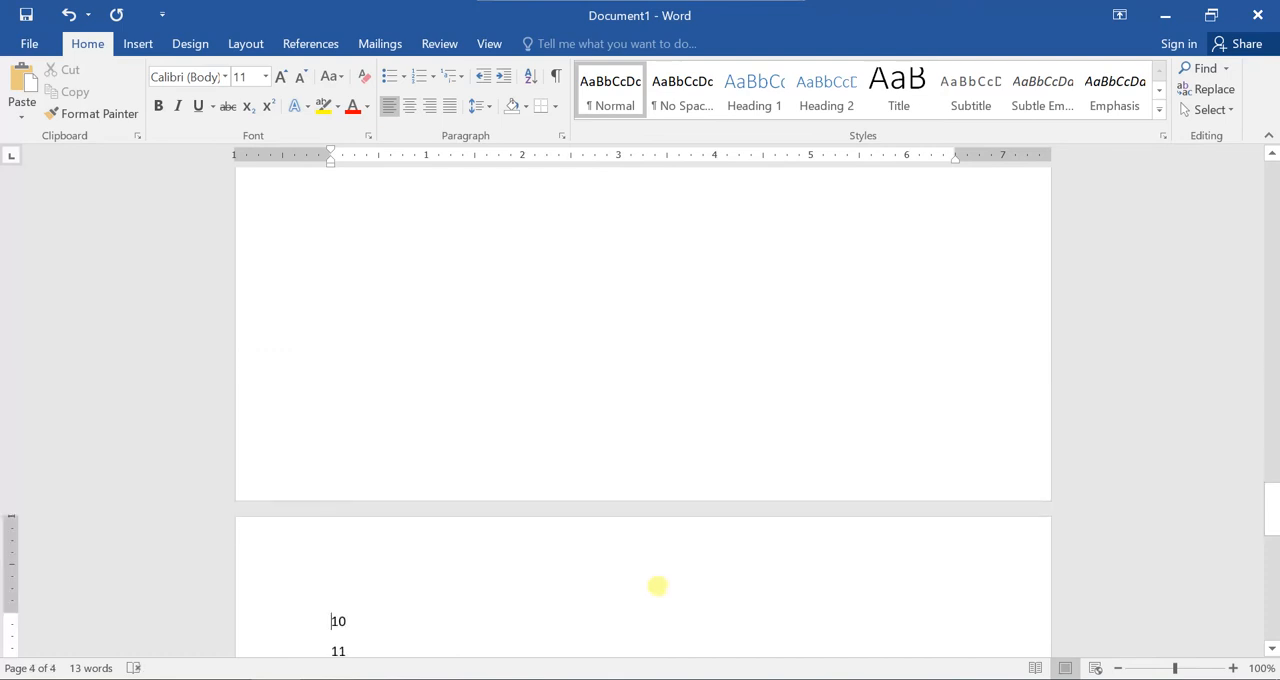
Insert page breaks before 11 and before 12 so each number starts on its own page.
{"action": "scroll", "coordinate": [560, 586], "scroll_direction": "down", "scroll_amount": 2}
{"action": "left_click", "coordinate": [320, 507]}
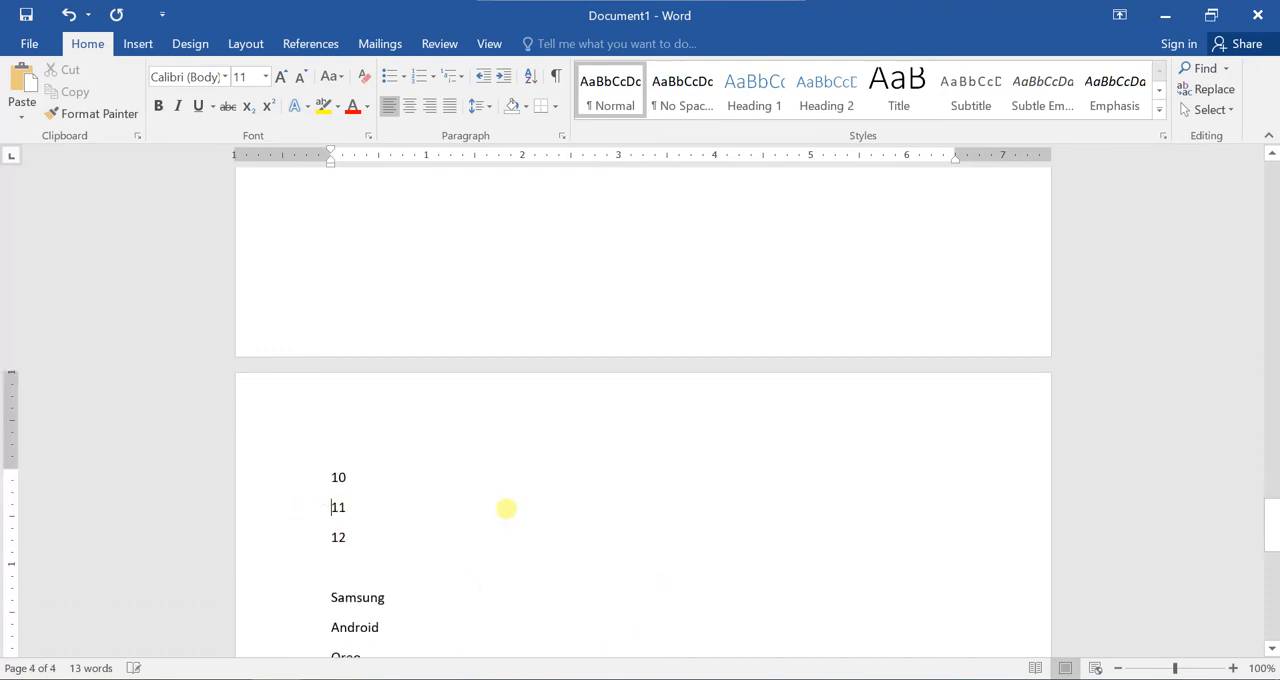
{"action": "key", "text": "ctrl+Return"}
{"action": "scroll", "coordinate": [580, 486], "scroll_direction": "down", "scroll_amount": 2}
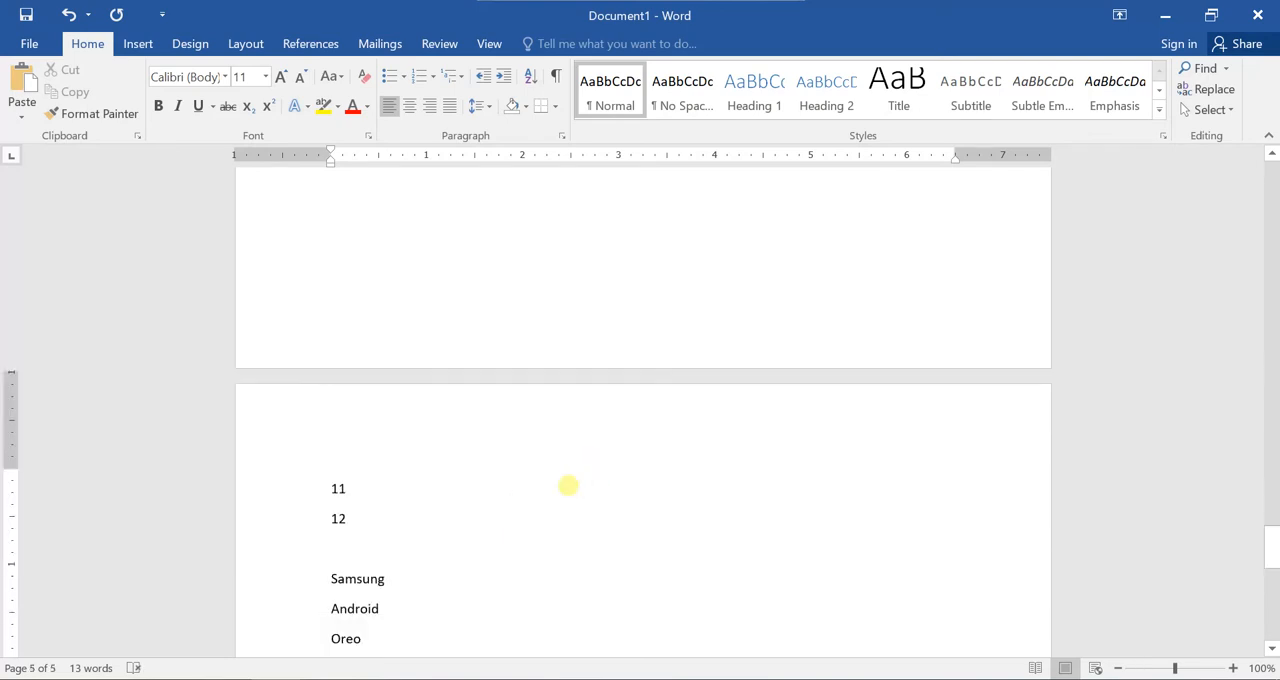
{"action": "left_click", "coordinate": [336, 506]}
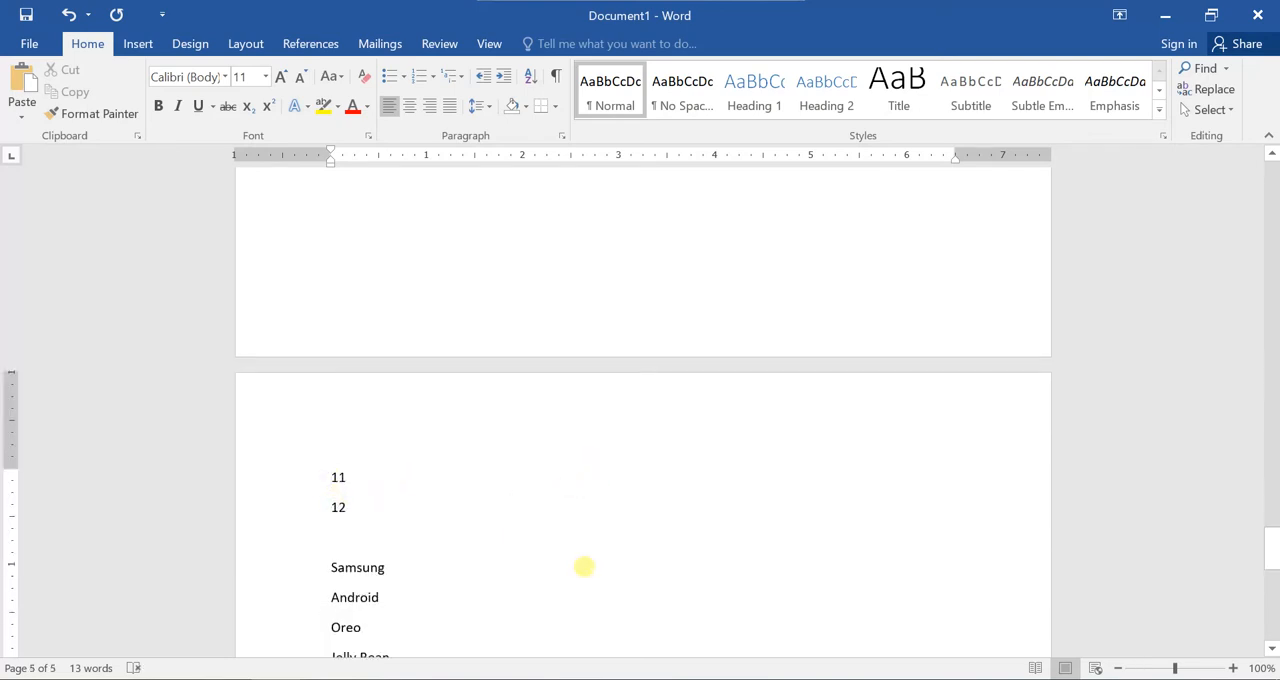
{"action": "key", "text": "ctrl+Return"}
{"action": "scroll", "coordinate": [559, 584], "scroll_direction": "down", "scroll_amount": 2}
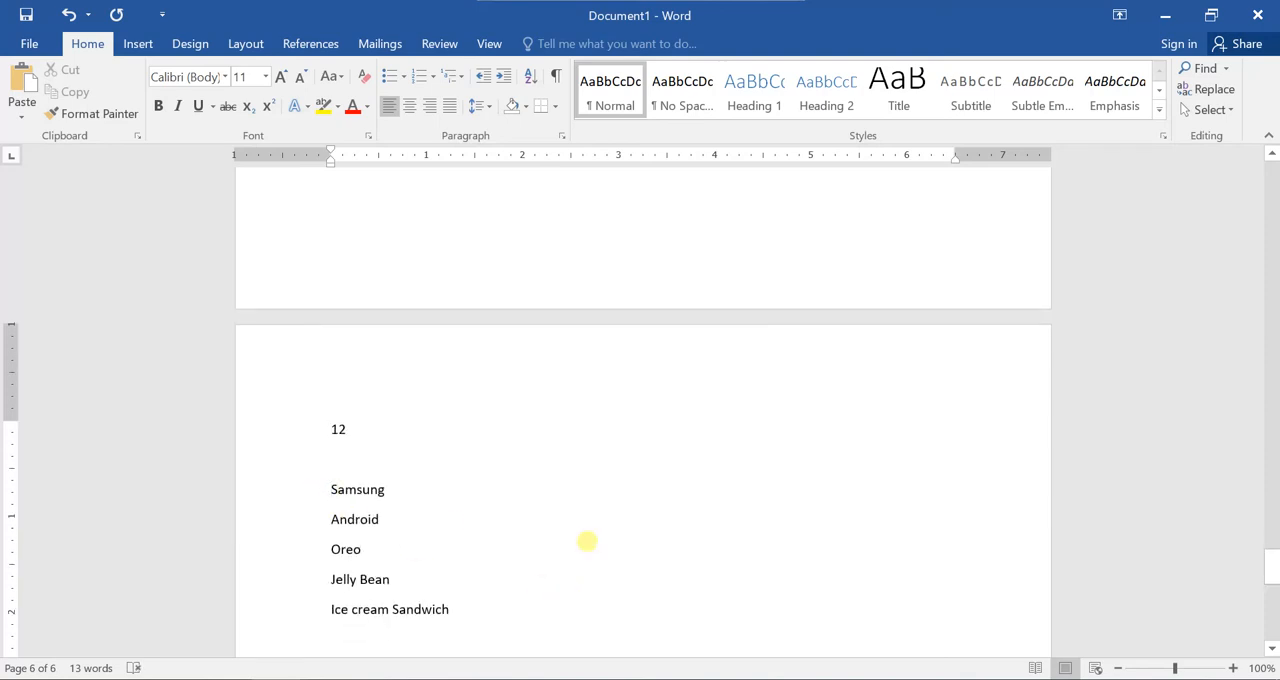
Insert page breaks before Samsung and before Android so each starts a new page.
{"action": "scroll", "coordinate": [587, 541], "scroll_direction": "up", "scroll_amount": 3}
{"action": "scroll", "coordinate": [580, 544], "scroll_direction": "down", "scroll_amount": 2}
{"action": "left_click", "coordinate": [331, 506]}
{"action": "key", "text": "ctrl+Return"}
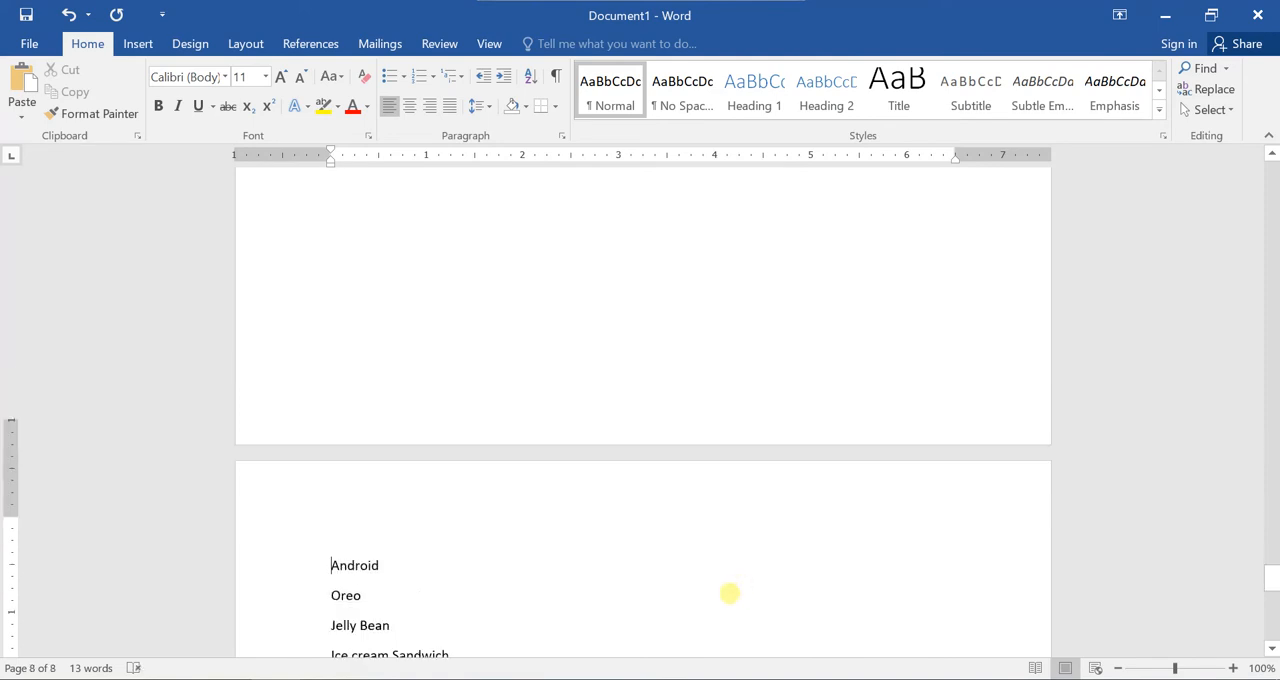
Insert page breaks before Oreo, Jelly Bean and Ice cream Sandwich so each starts a new page.
{"action": "left_click", "coordinate": [333, 508]}
{"action": "key", "text": "ctrl+Return"}
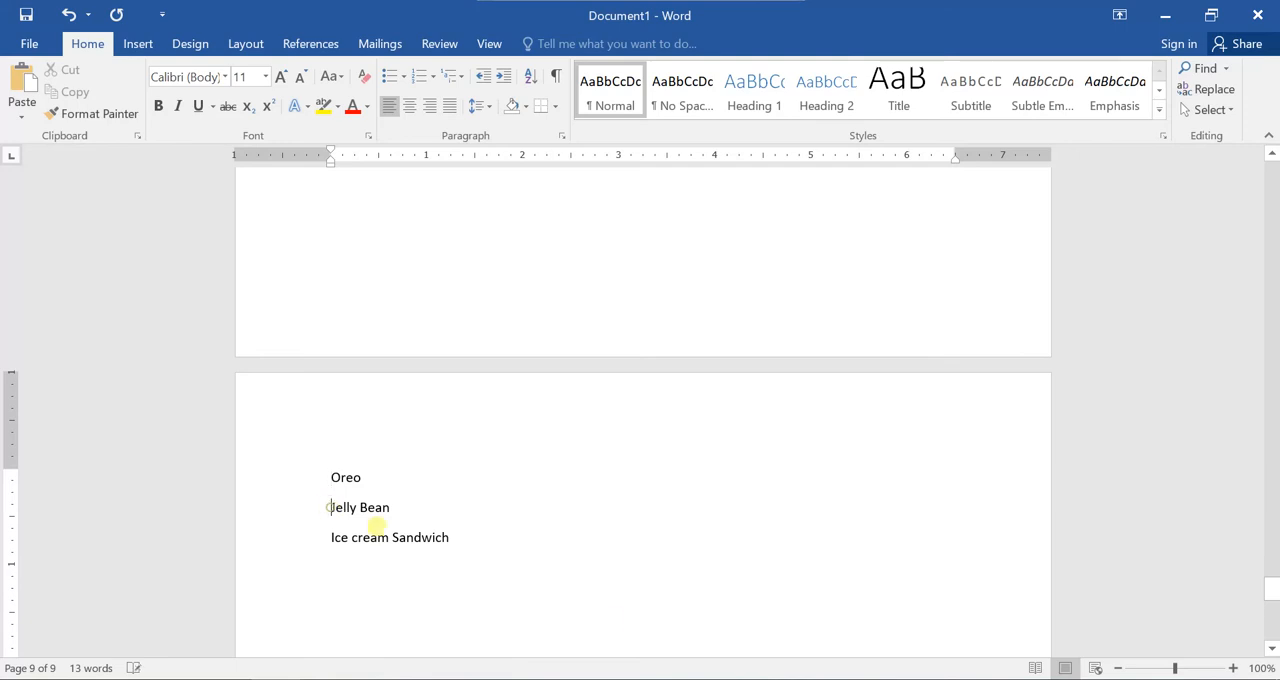
{"action": "key", "text": "ctrl+Return"}
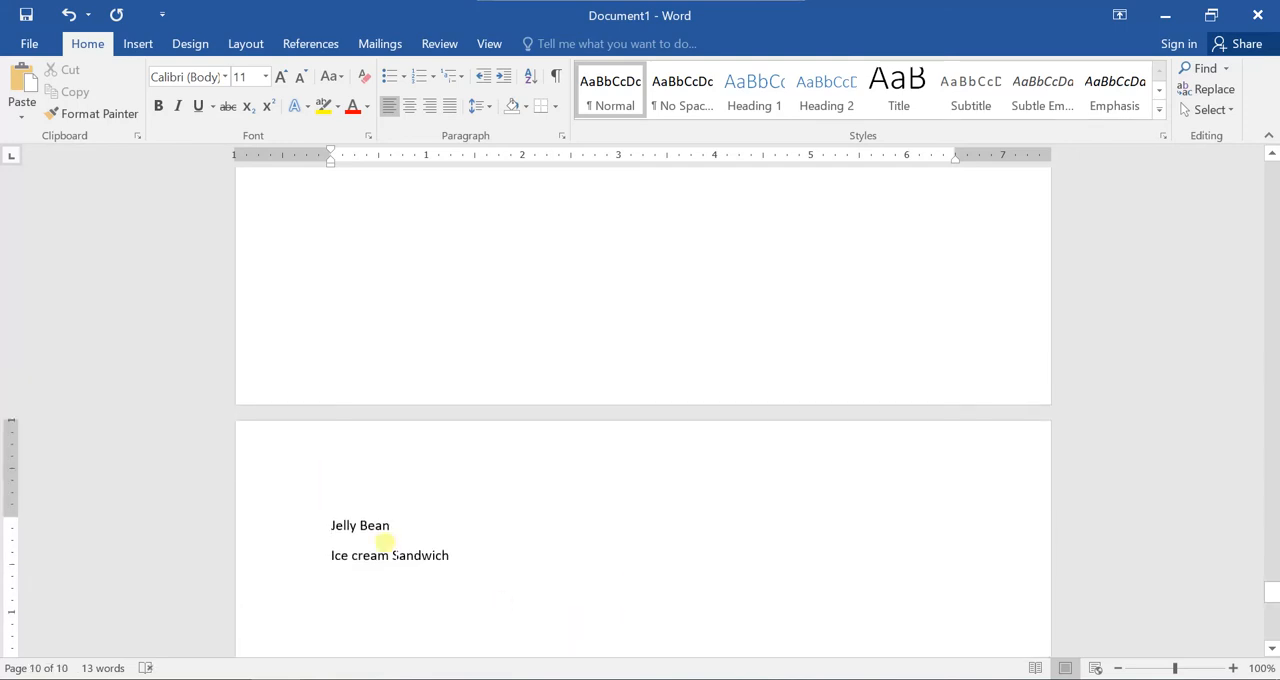
{"action": "key", "text": "ctrl+Return"}
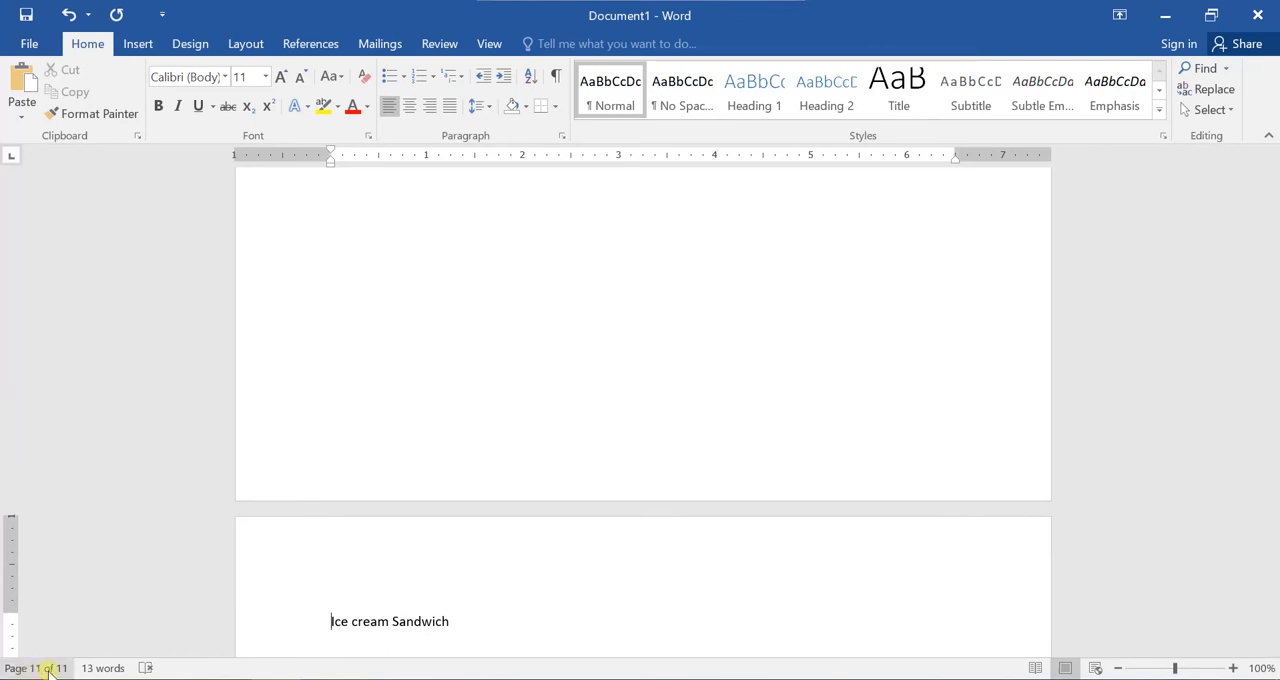
Return to the first page and review how the list entries are distributed across the following pages.
{"action": "scroll", "coordinate": [273, 577], "scroll_direction": "up", "scroll_amount": 12}
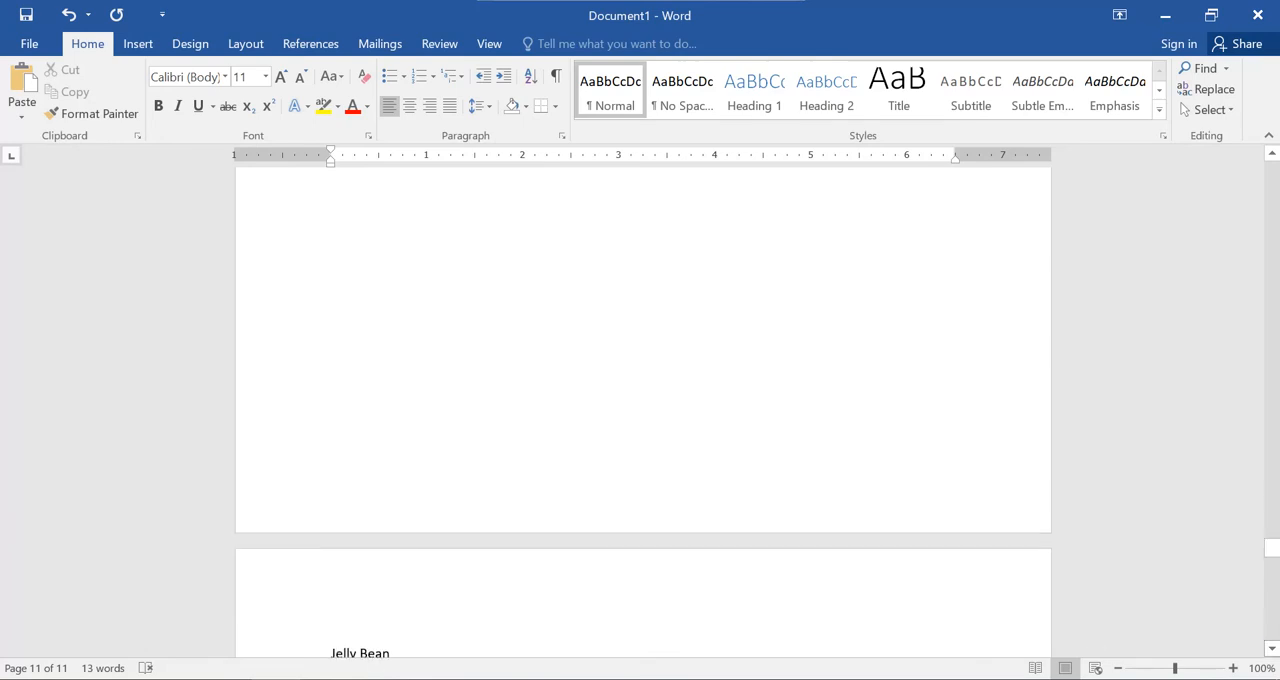
{"action": "left_click_drag", "start_coordinate": [1276, 562], "coordinate": [1271, 149]}
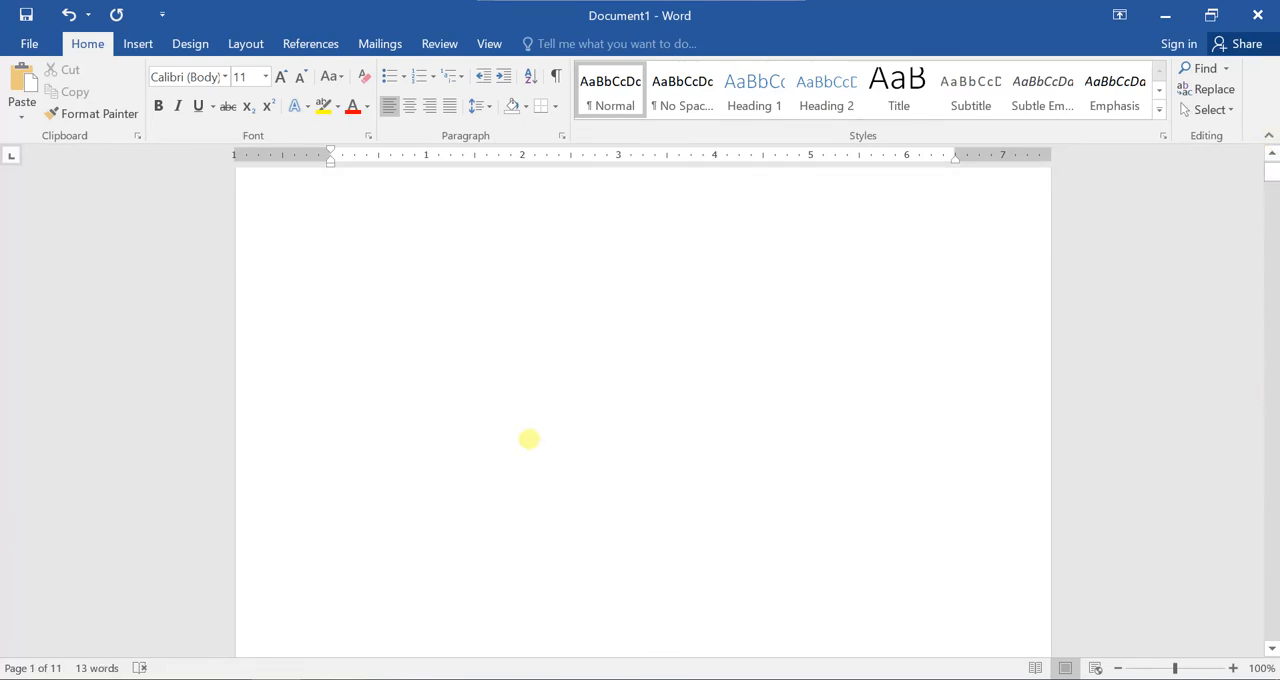
{"action": "scroll", "coordinate": [529, 456], "scroll_direction": "up", "scroll_amount": 1}
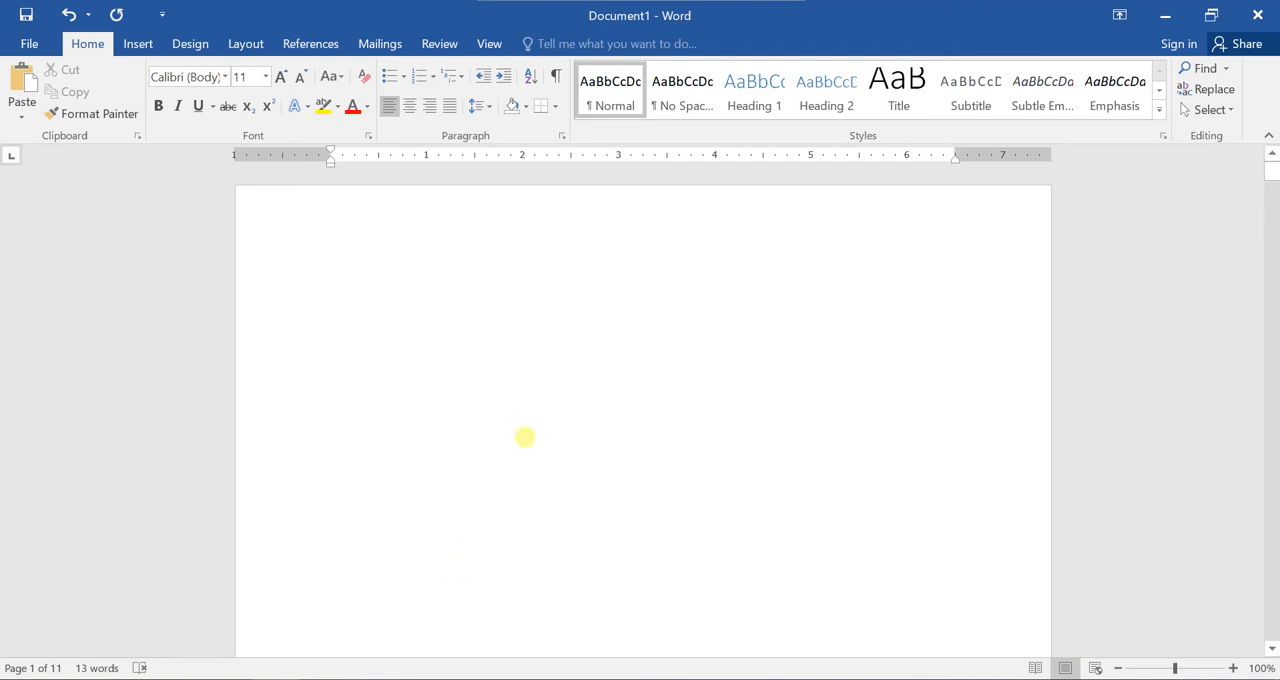
{"action": "scroll", "coordinate": [525, 437], "scroll_direction": "down", "scroll_amount": 1}
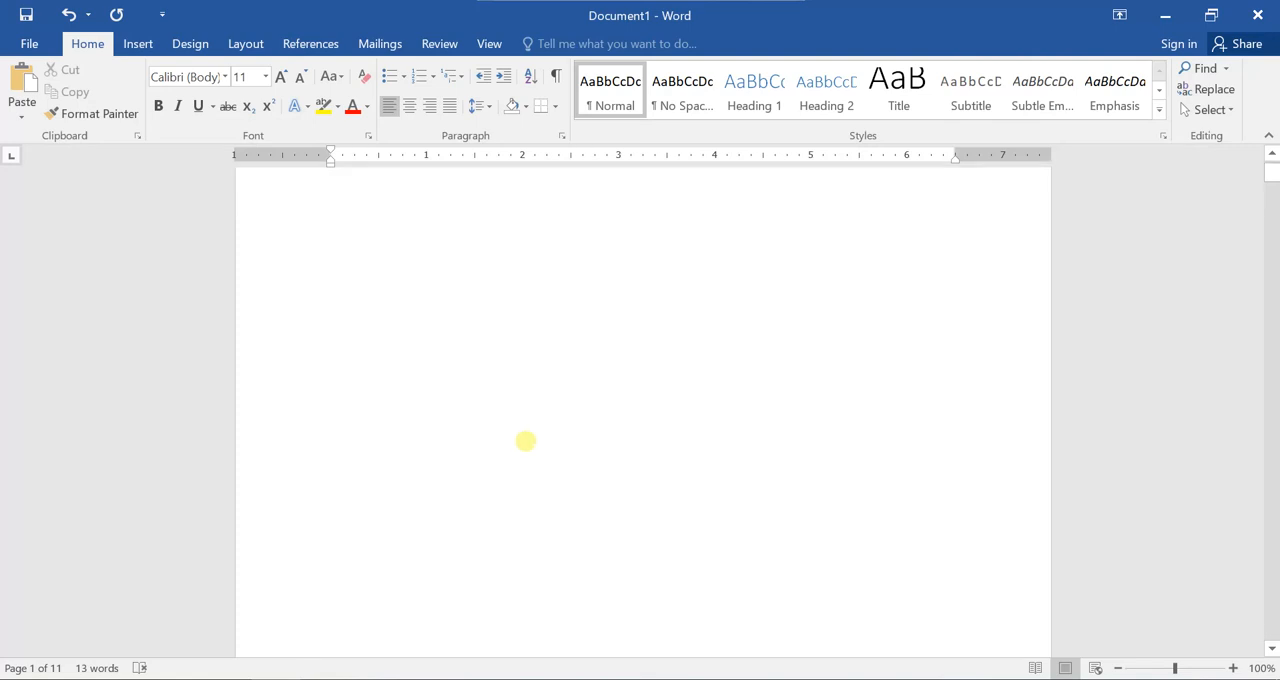
{"action": "scroll", "coordinate": [525, 445], "scroll_direction": "down", "scroll_amount": 15}
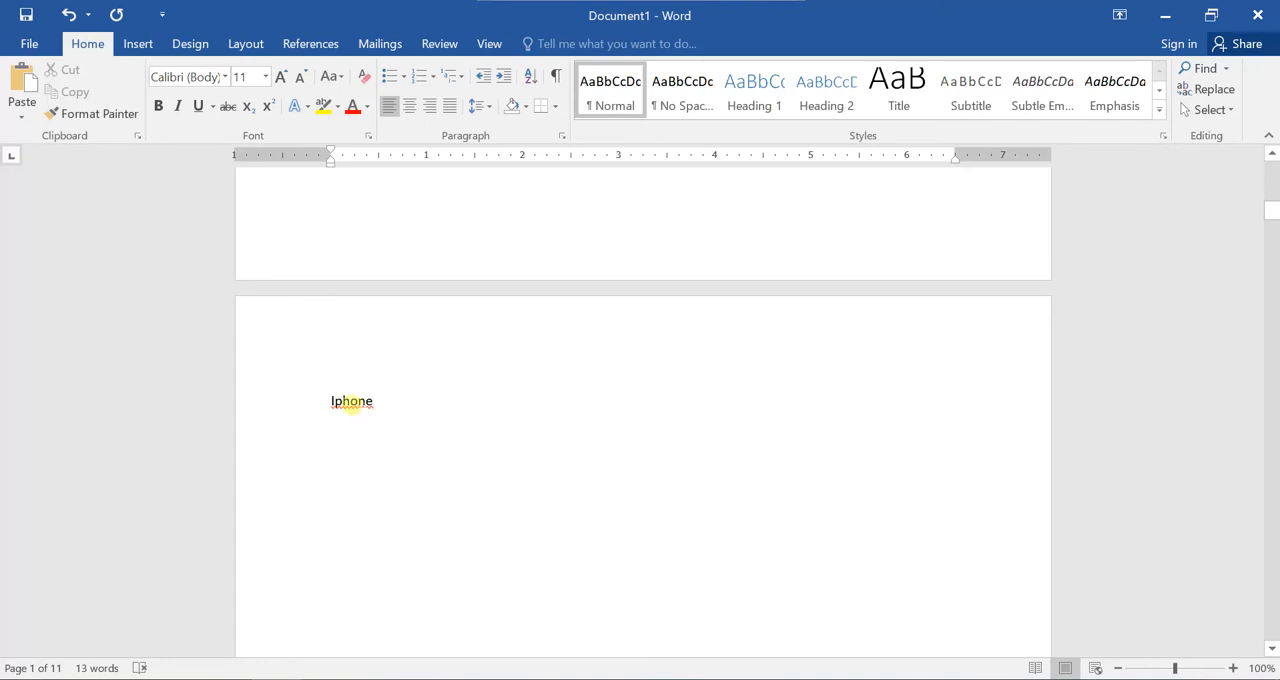
{"action": "scroll", "coordinate": [368, 416], "scroll_direction": "down", "scroll_amount": 18}
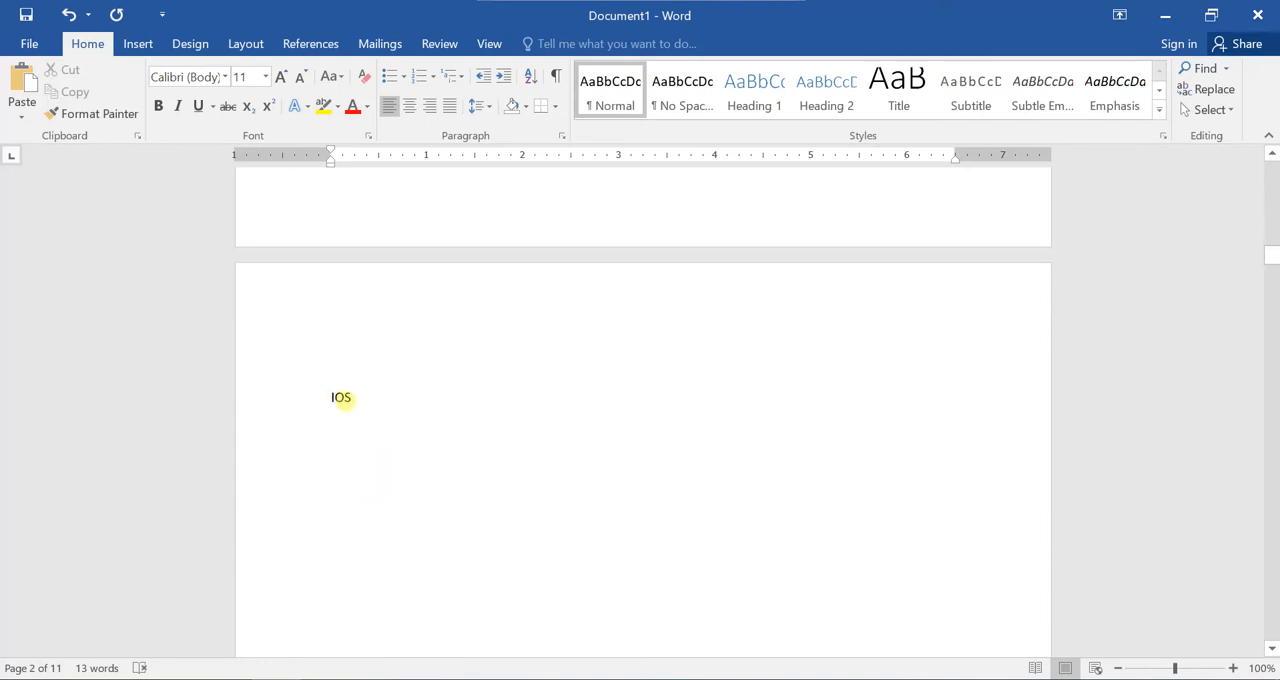
{"action": "scroll", "coordinate": [378, 458], "scroll_direction": "down", "scroll_amount": 2}
{"action": "scroll", "coordinate": [380, 460], "scroll_direction": "down", "scroll_amount": 20}
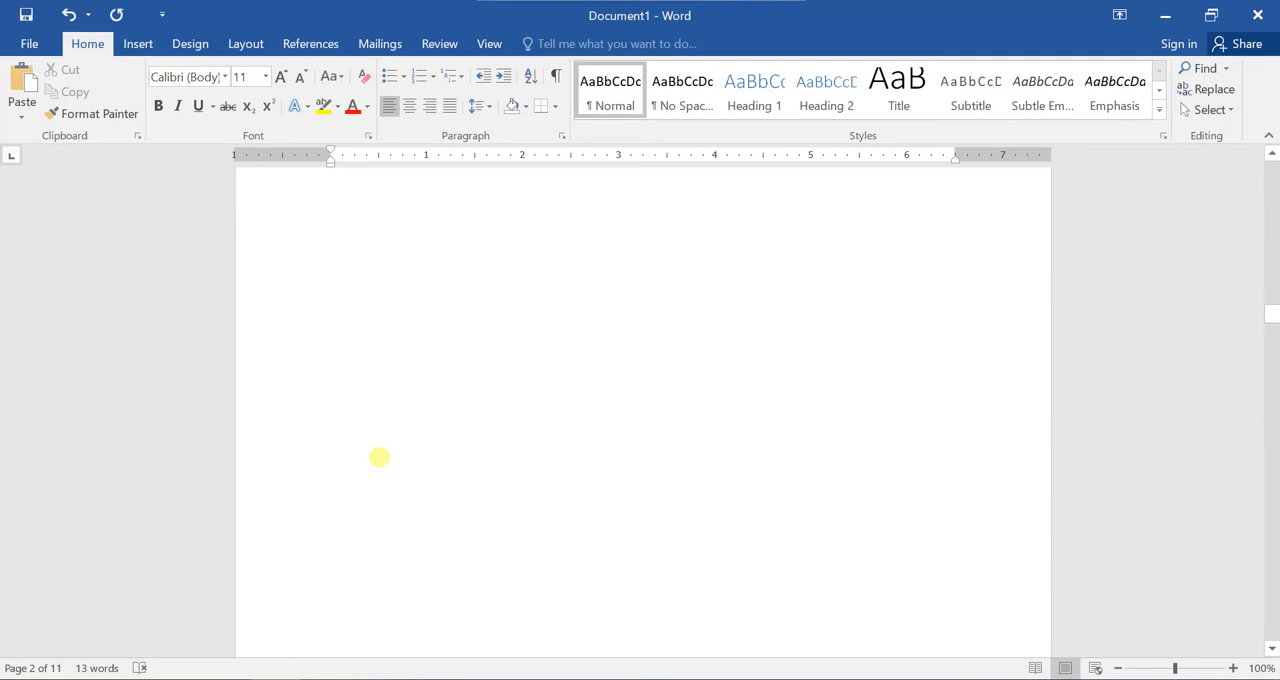
{"action": "scroll", "coordinate": [385, 466], "scroll_direction": "down", "scroll_amount": 15}
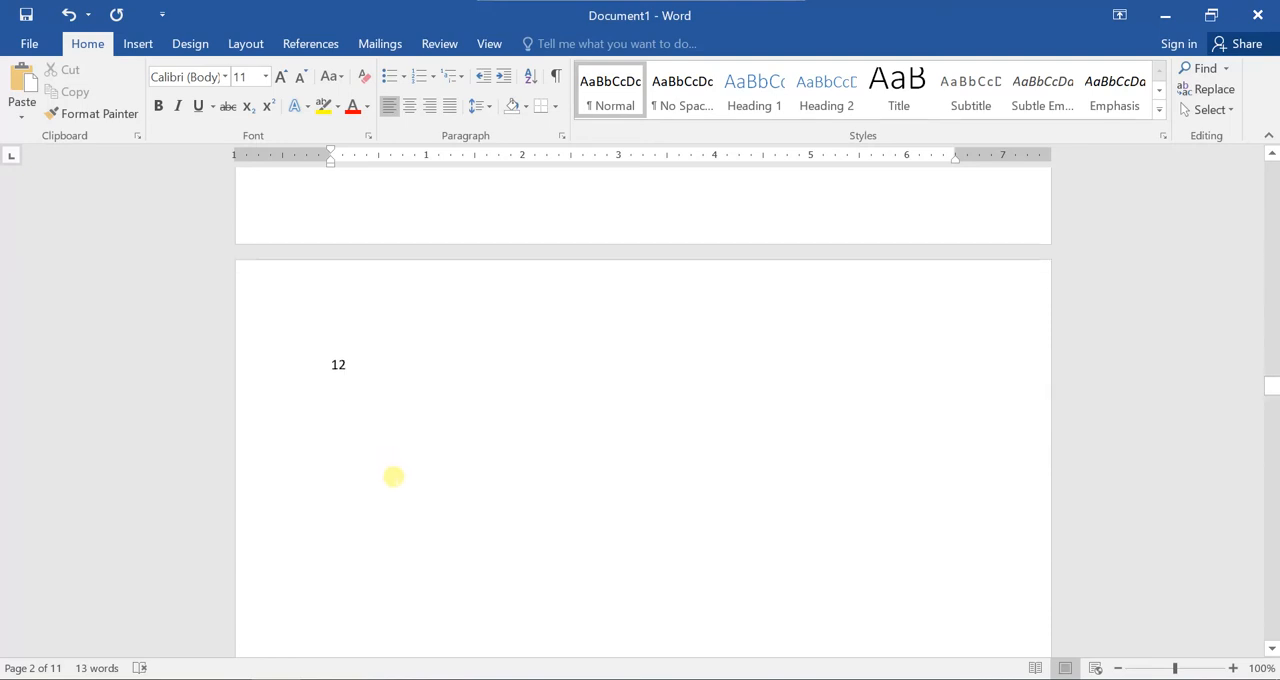
Examine the pages holding 12, Samsung, Android, Oreo, Jelly Bean and Ice cream Sandwich to check each entry's placement.
{"action": "scroll", "coordinate": [352, 400], "scroll_direction": "down", "scroll_amount": 10}
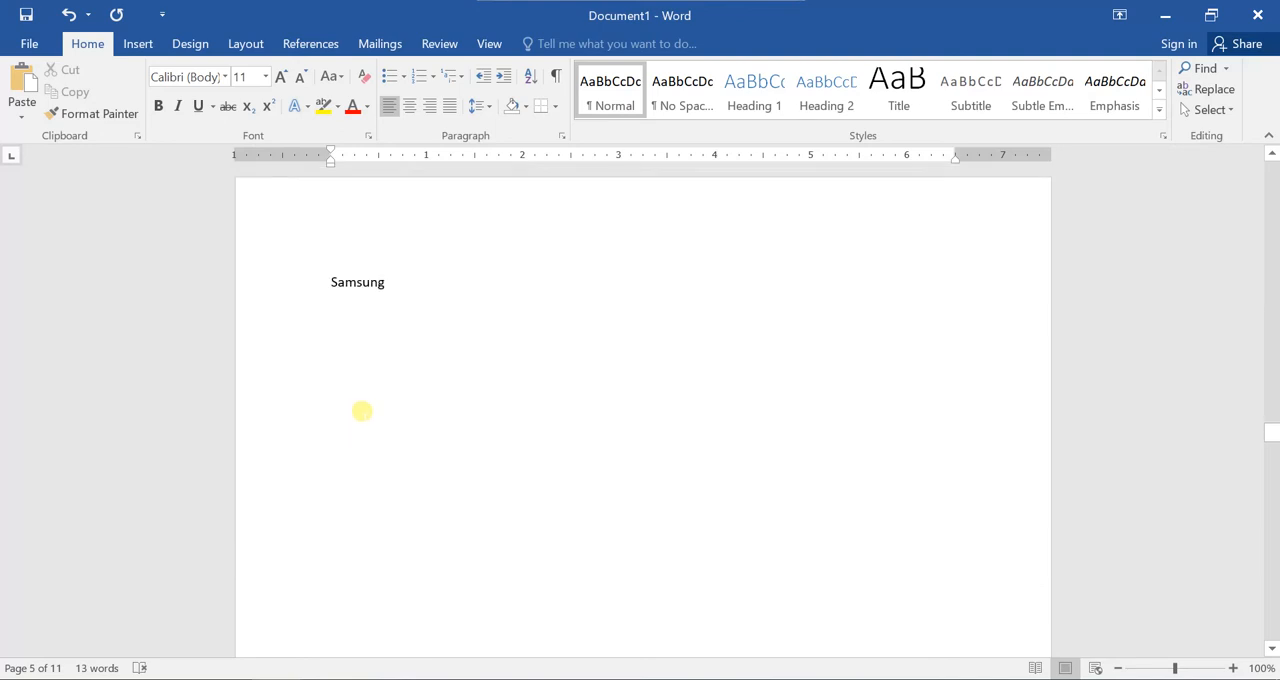
{"action": "scroll", "coordinate": [390, 235], "scroll_direction": "up", "scroll_amount": 5}
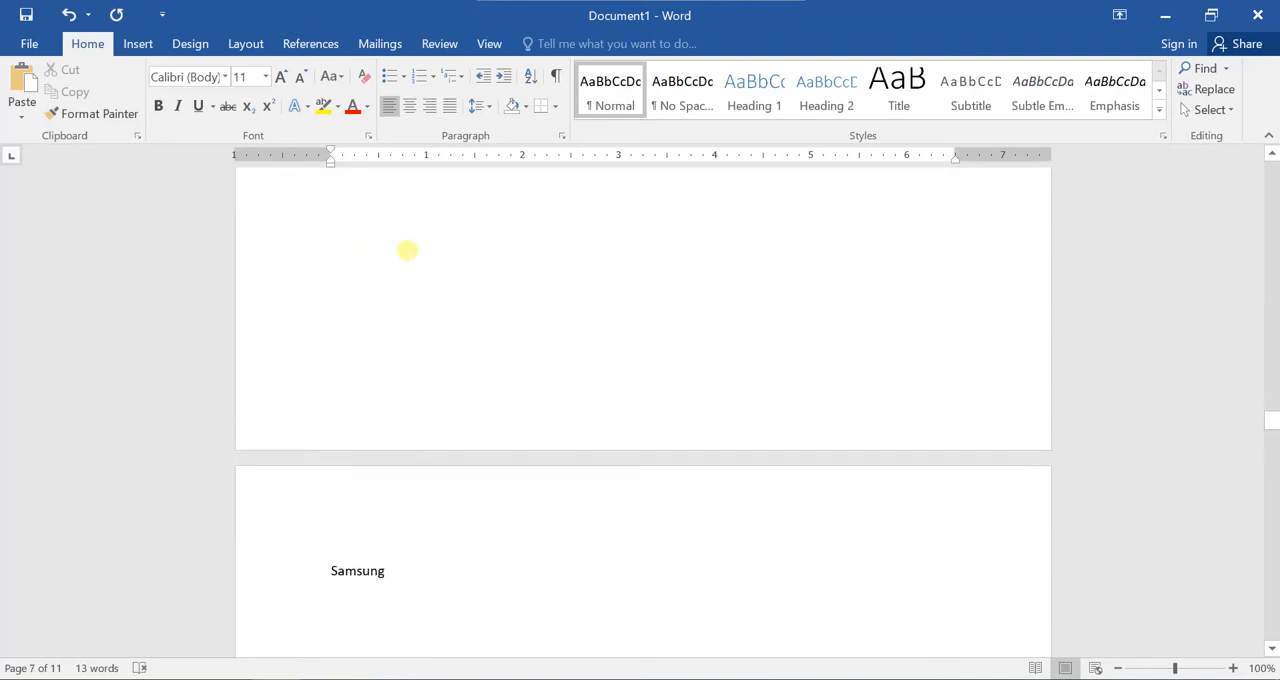
{"action": "scroll", "coordinate": [501, 482], "scroll_direction": "down", "scroll_amount": 3}
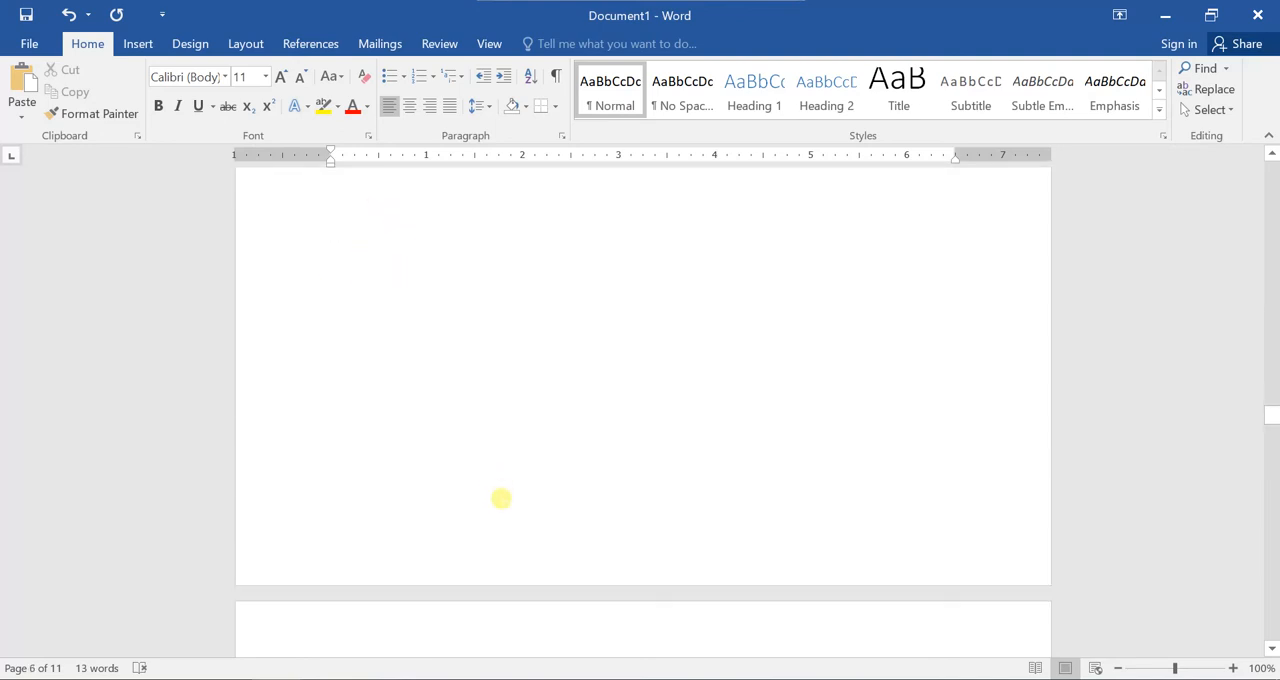
{"action": "left_click_drag", "start_coordinate": [396, 525], "coordinate": [329, 522]}
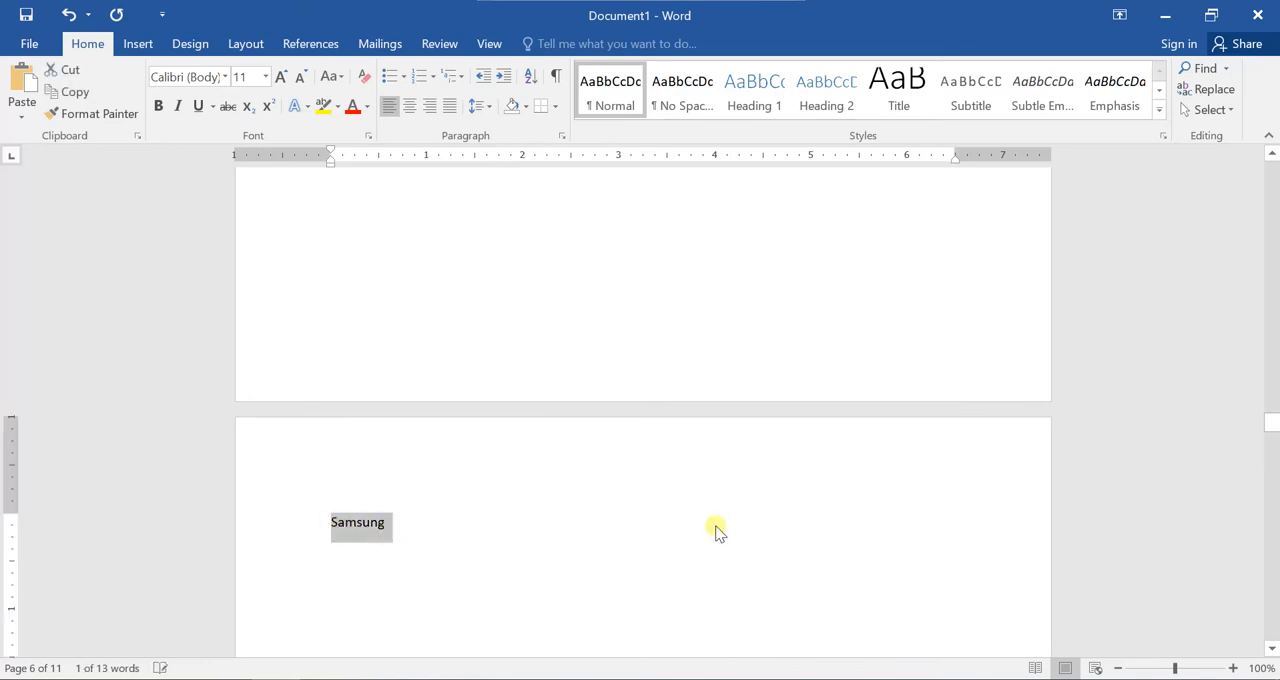
{"action": "scroll", "coordinate": [551, 505], "scroll_direction": "down", "scroll_amount": 10}
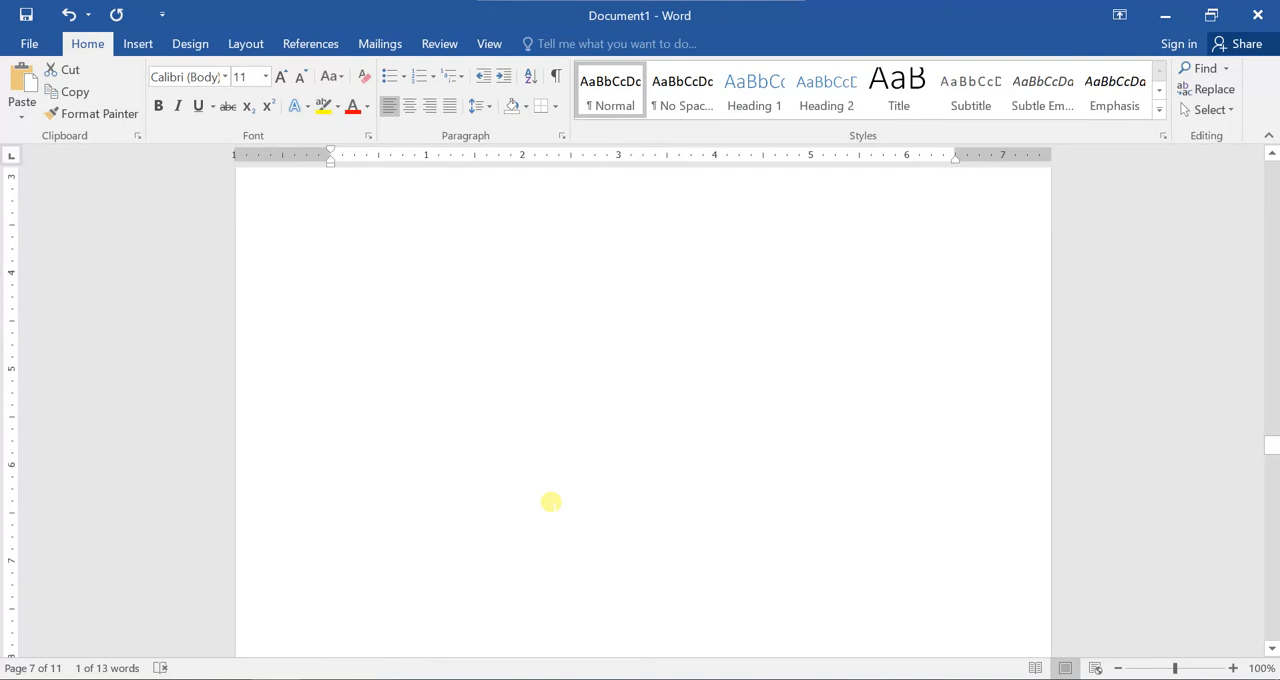
{"action": "scroll", "coordinate": [551, 502], "scroll_direction": "down", "scroll_amount": 6}
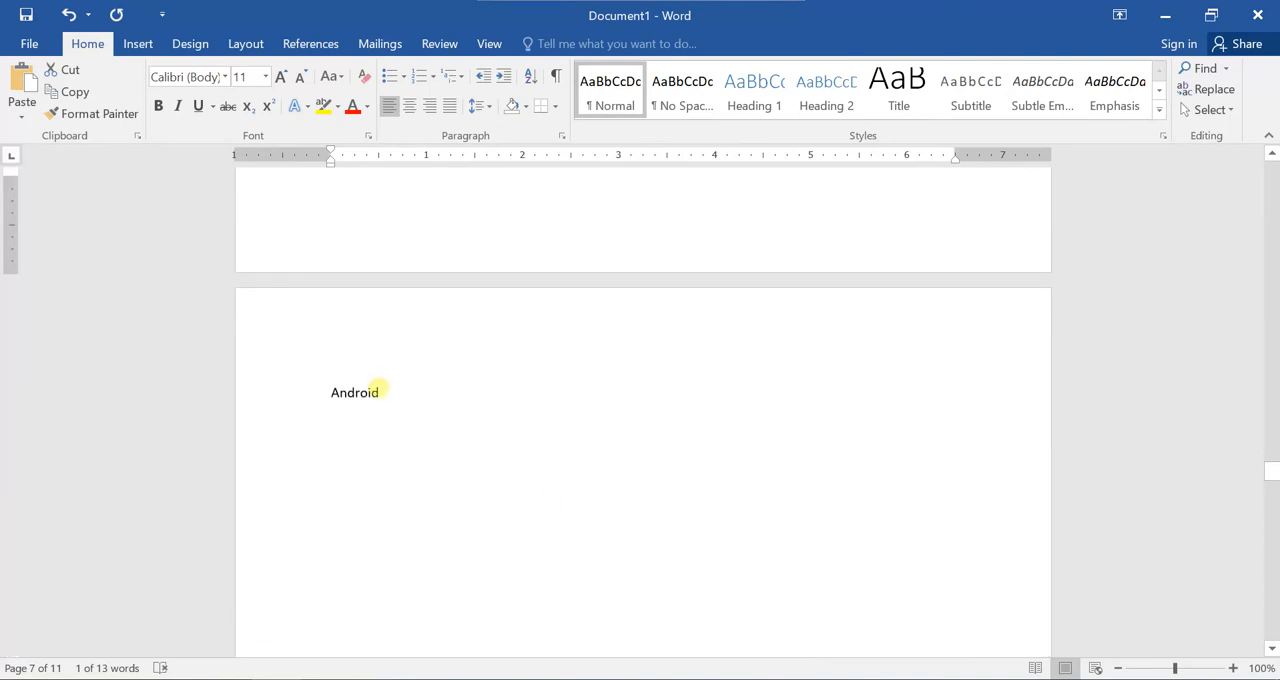
{"action": "left_click_drag", "start_coordinate": [379, 388], "coordinate": [323, 391]}
{"action": "scroll", "coordinate": [445, 505], "scroll_direction": "up", "scroll_amount": 5}
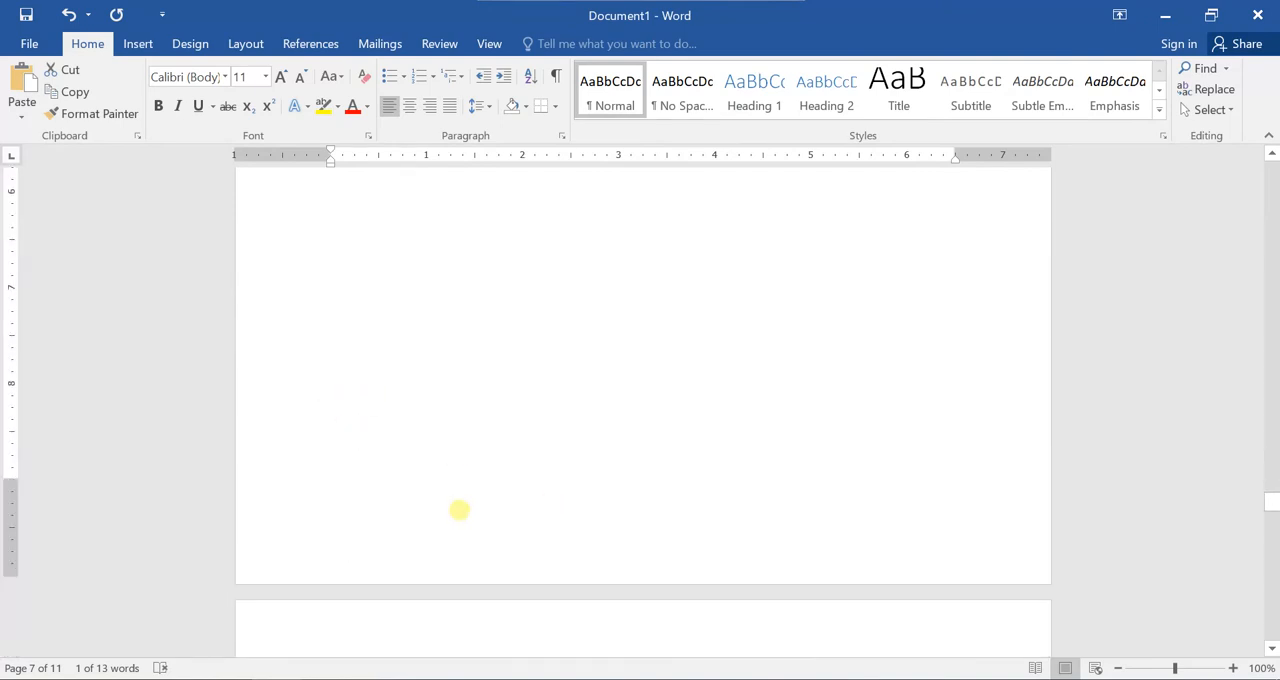
{"action": "scroll", "coordinate": [459, 510], "scroll_direction": "down", "scroll_amount": 5}
{"action": "left_click_drag", "start_coordinate": [371, 361], "coordinate": [330, 361]}
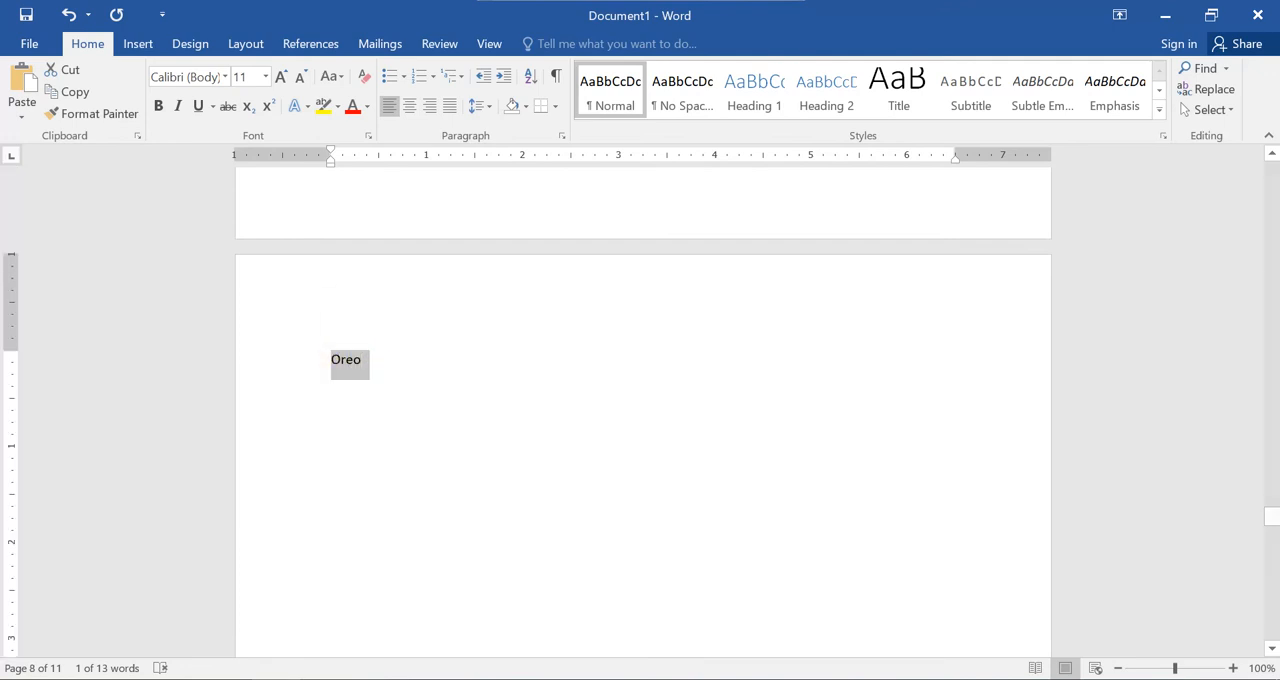
{"action": "scroll", "coordinate": [488, 611], "scroll_direction": "down", "scroll_amount": 20}
{"action": "scroll", "coordinate": [411, 519], "scroll_direction": "down", "scroll_amount": 15}
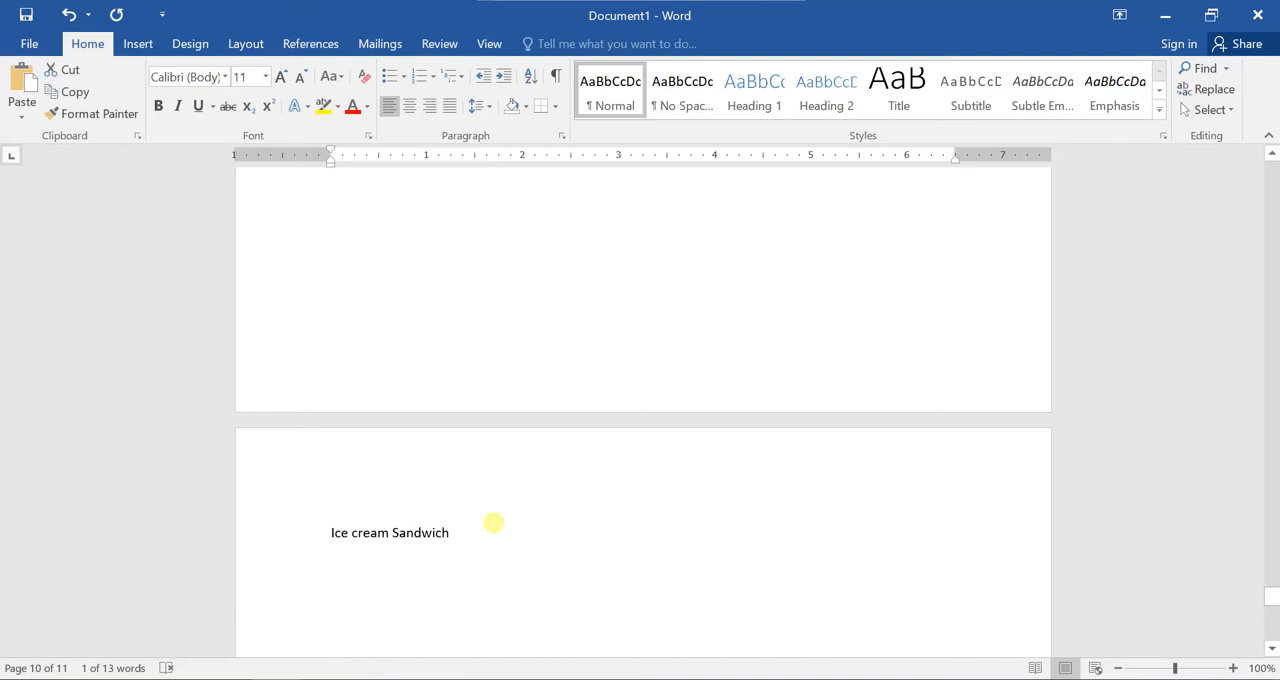
Apply the Heading 1 style to Iphone on the second page.
{"action": "scroll", "coordinate": [529, 459], "scroll_direction": "up", "scroll_amount": 12}
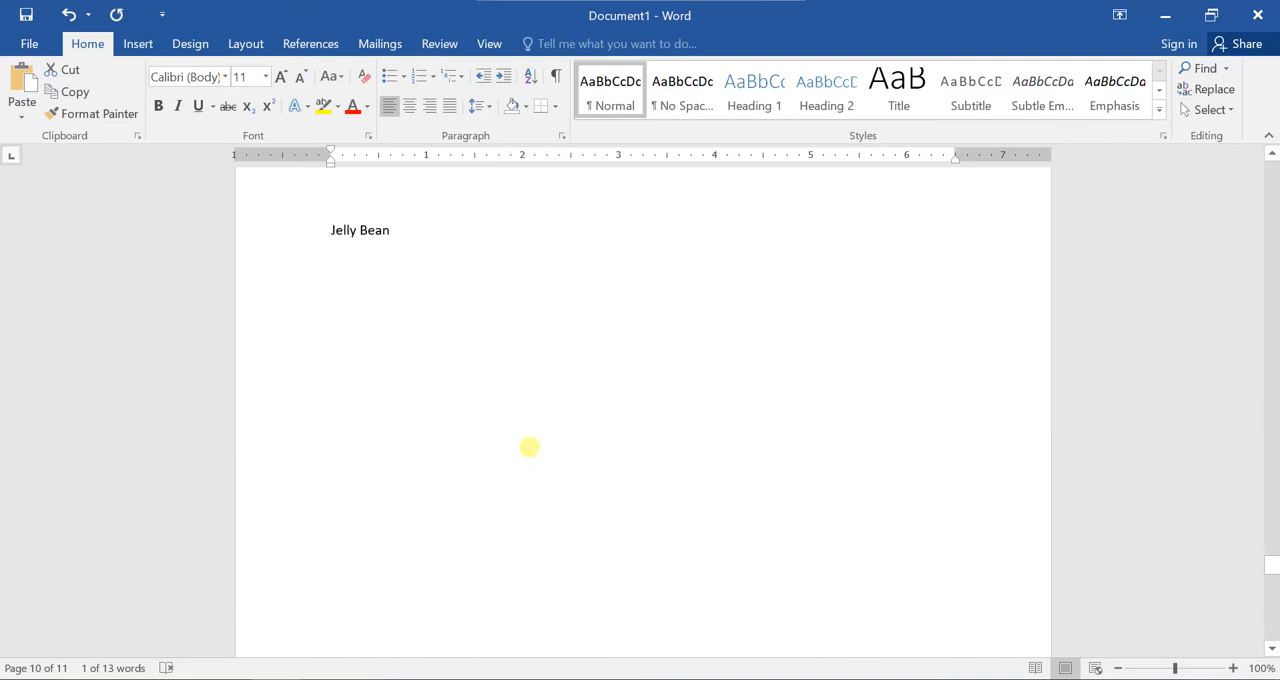
{"action": "scroll", "coordinate": [529, 447], "scroll_direction": "up", "scroll_amount": 15}
{"action": "scroll", "coordinate": [522, 437], "scroll_direction": "up", "scroll_amount": 20}
{"action": "scroll", "coordinate": [410, 463], "scroll_direction": "up", "scroll_amount": 10}
{"action": "scroll", "coordinate": [401, 473], "scroll_direction": "up", "scroll_amount": 20}
{"action": "scroll", "coordinate": [407, 460], "scroll_direction": "up", "scroll_amount": 15}
{"action": "scroll", "coordinate": [407, 457], "scroll_direction": "up", "scroll_amount": 8}
{"action": "scroll", "coordinate": [408, 455], "scroll_direction": "up", "scroll_amount": 10}
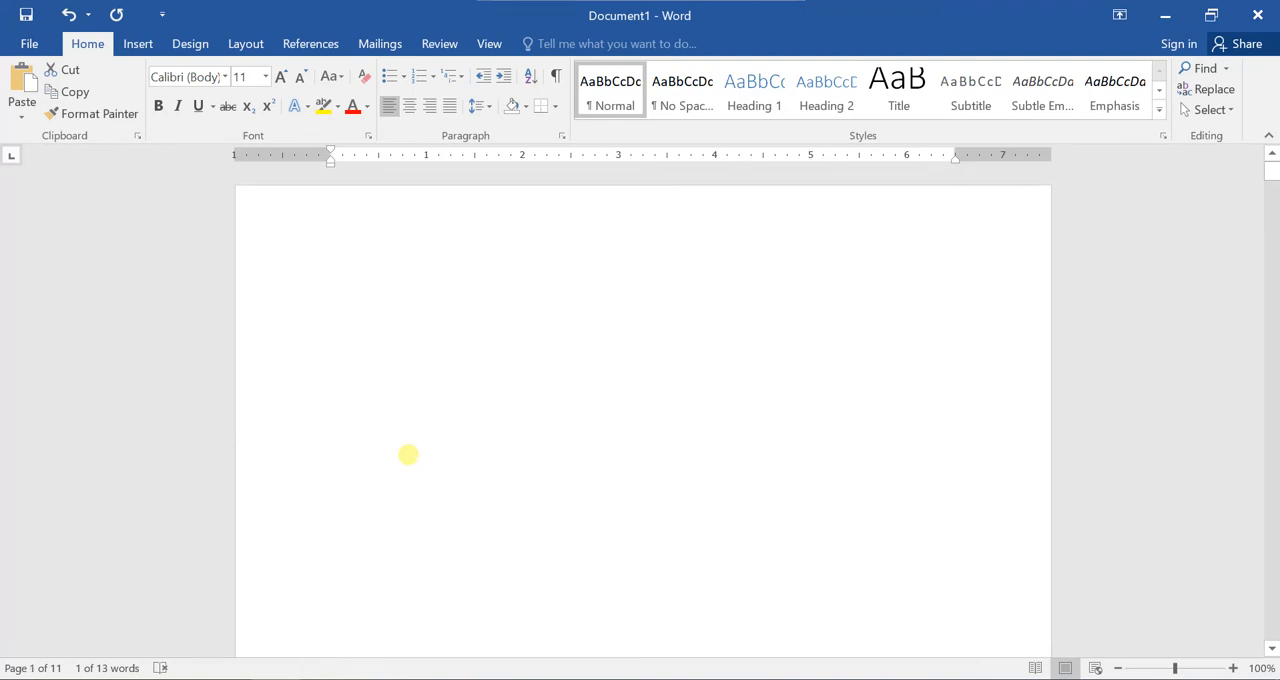
{"action": "left_click_drag", "start_coordinate": [387, 454], "coordinate": [376, 420]}
{"action": "scroll", "coordinate": [330, 449], "scroll_direction": "down", "scroll_amount": 1}
{"action": "left_click", "coordinate": [338, 414]}
{"action": "left_click", "coordinate": [763, 109]}
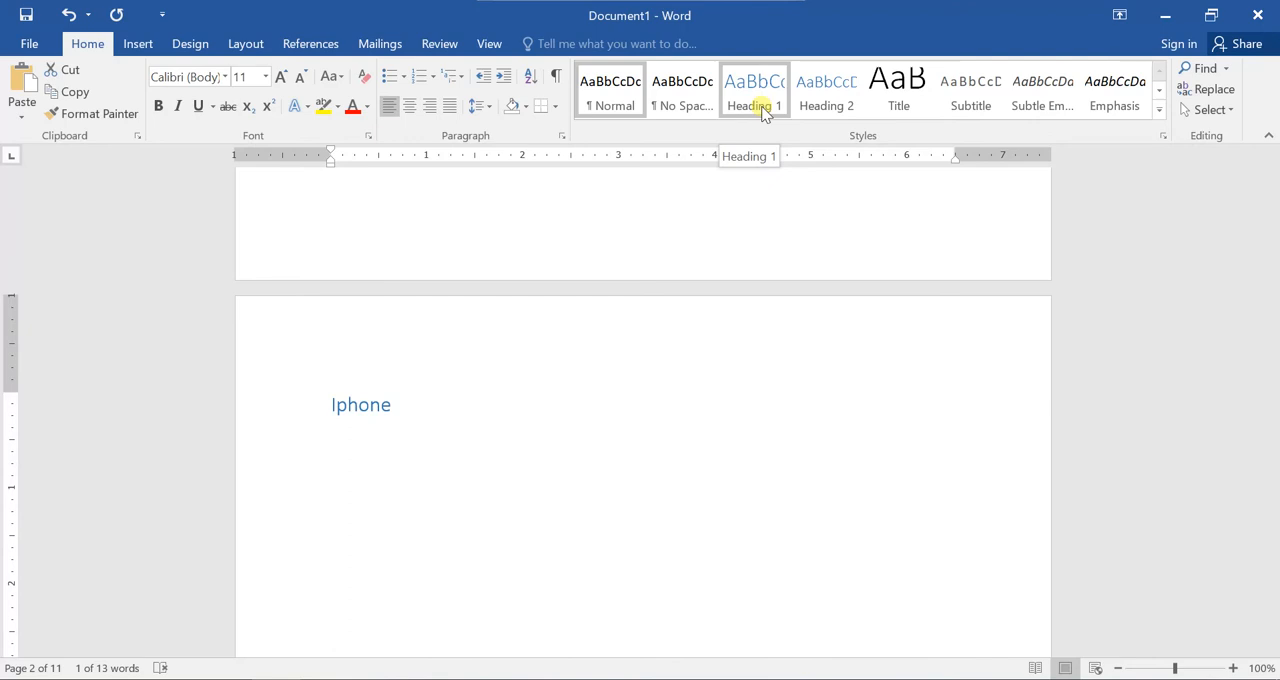
{"action": "left_click", "coordinate": [763, 109]}
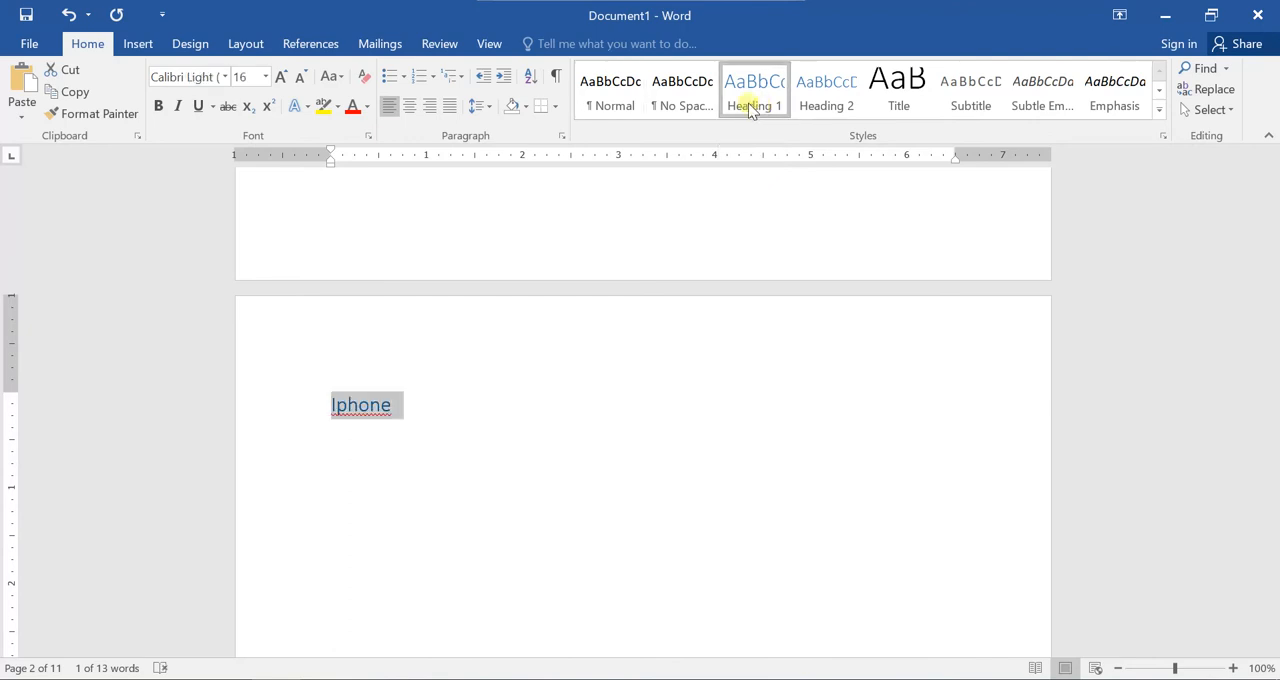
{"action": "left_click", "coordinate": [478, 405]}
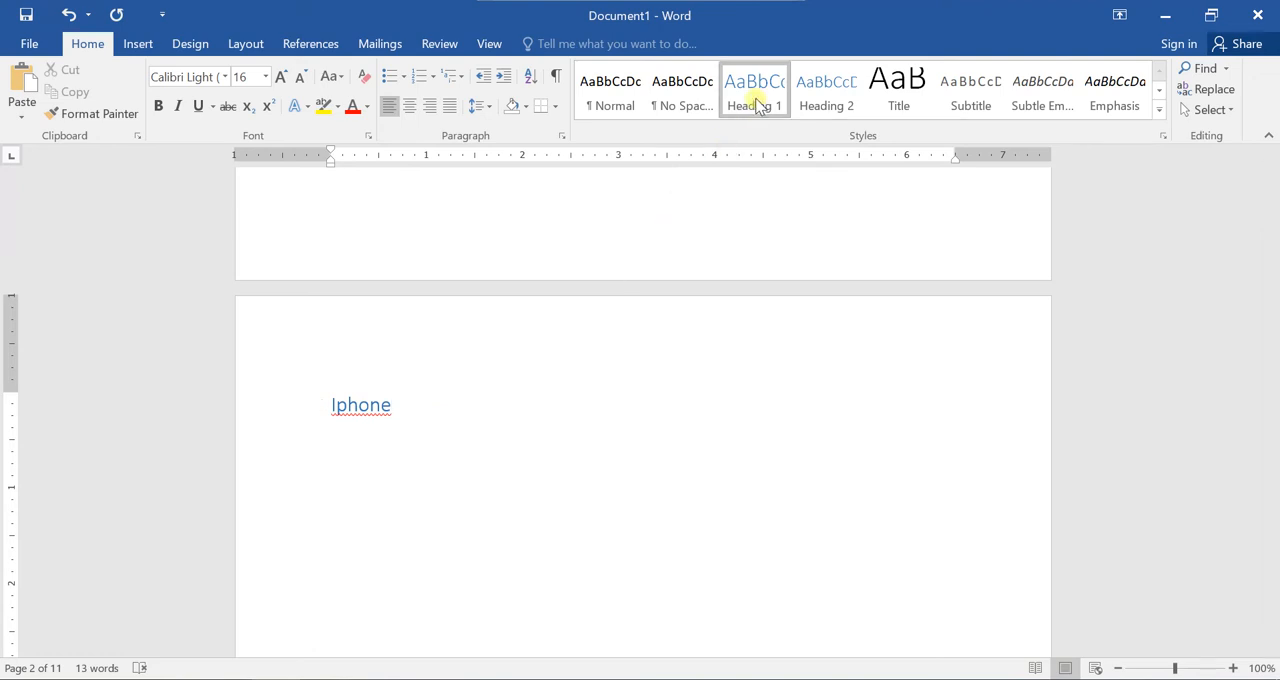
Apply the Heading 2 style to IOS on the page after Iphone.
{"action": "scroll", "coordinate": [437, 480], "scroll_direction": "down", "scroll_amount": 9}
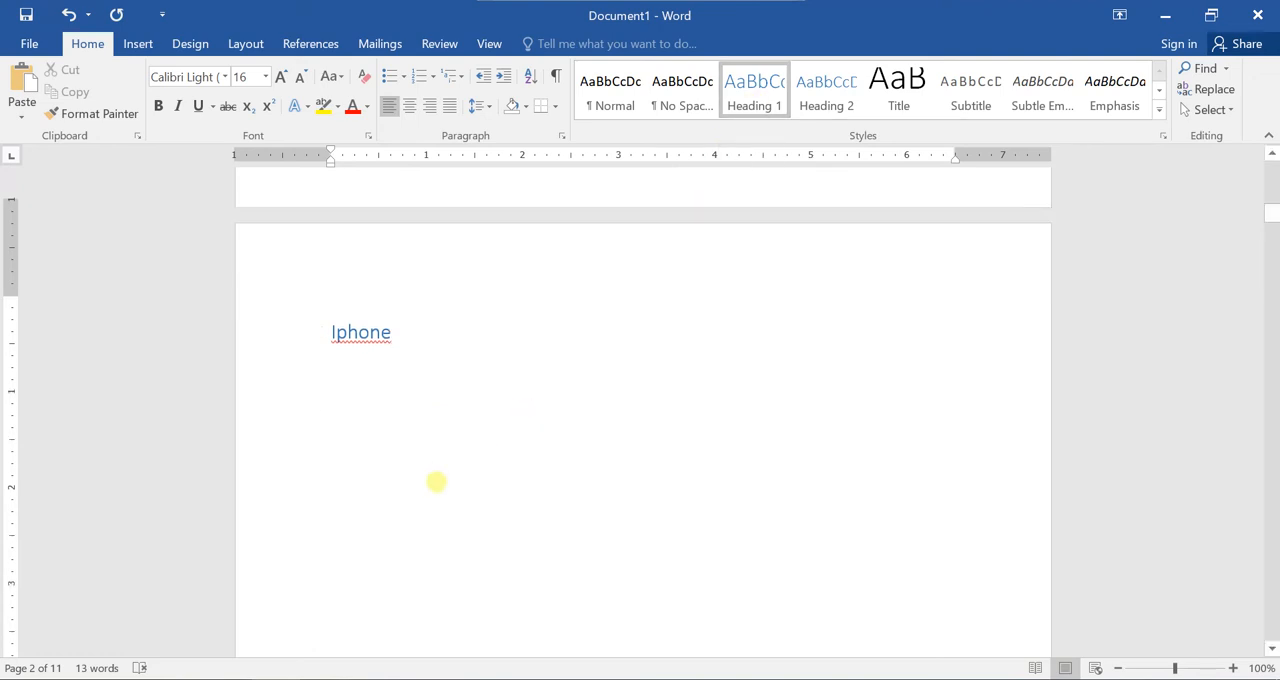
{"action": "scroll", "coordinate": [437, 486], "scroll_direction": "down", "scroll_amount": 3}
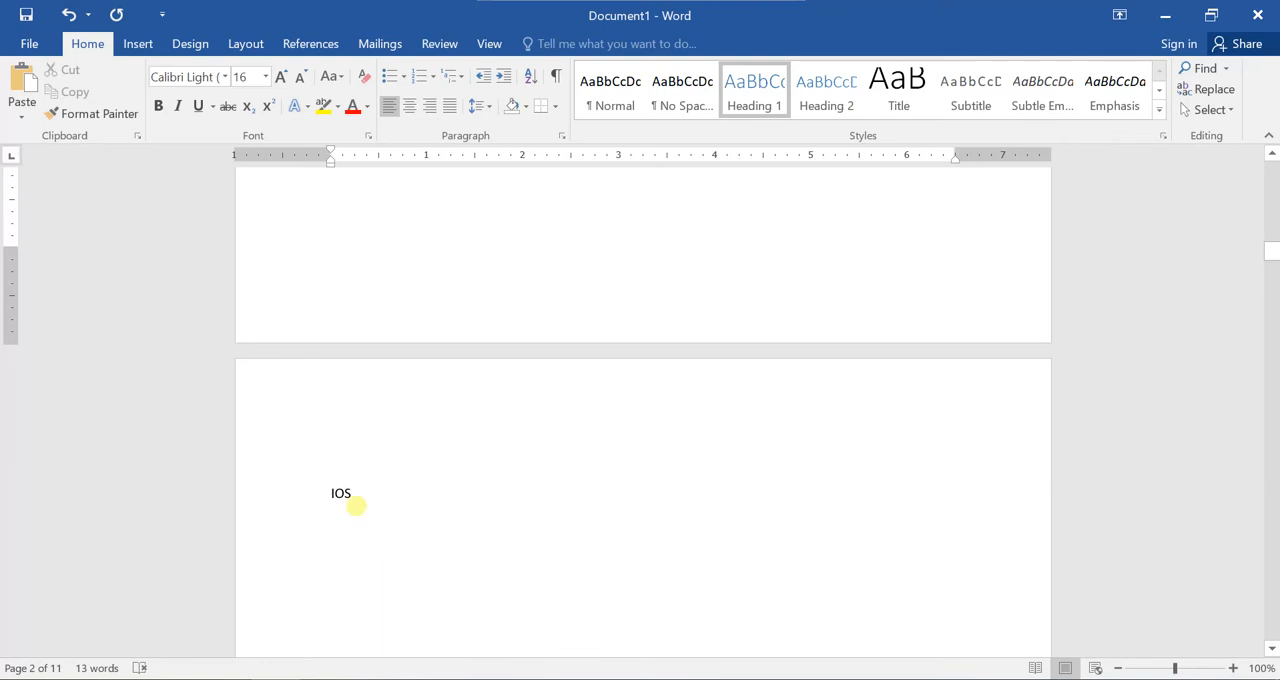
{"action": "left_click_drag", "start_coordinate": [355, 497], "coordinate": [317, 498]}
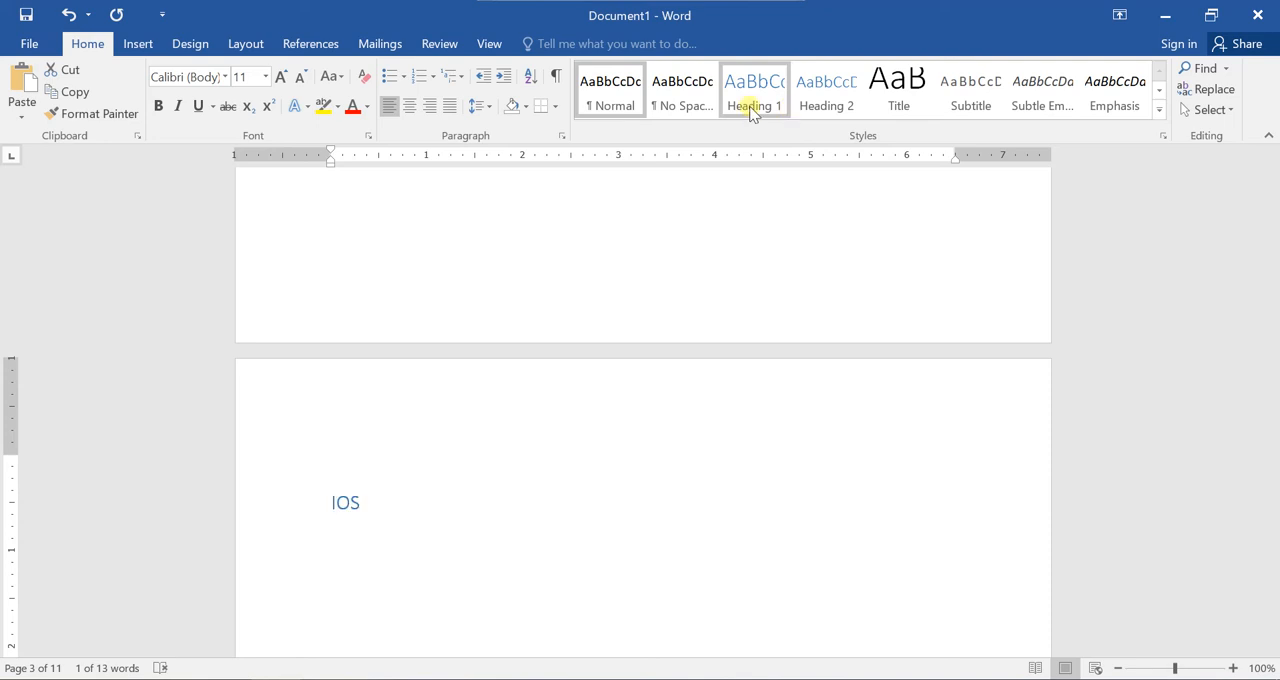
{"action": "left_click", "coordinate": [825, 100]}
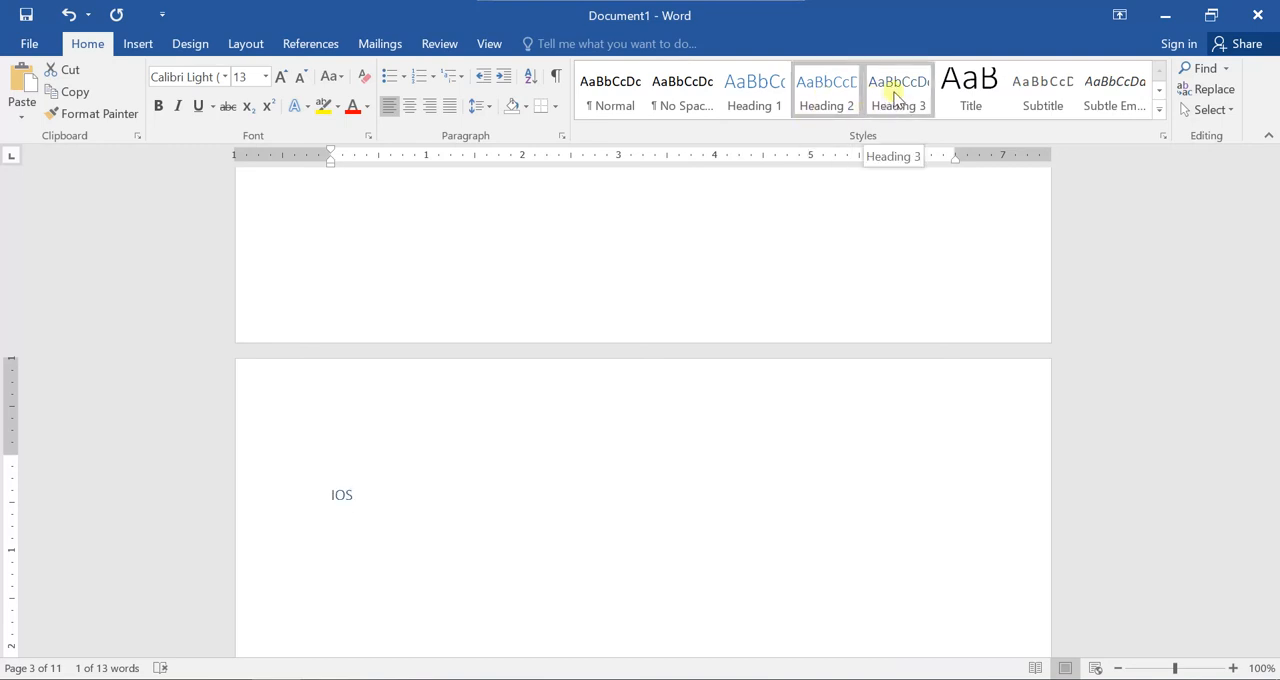
Apply the Heading 3 style to each of the IOS version entries 10, 11 and 12.
{"action": "scroll", "coordinate": [350, 509], "scroll_direction": "up", "scroll_amount": 10}
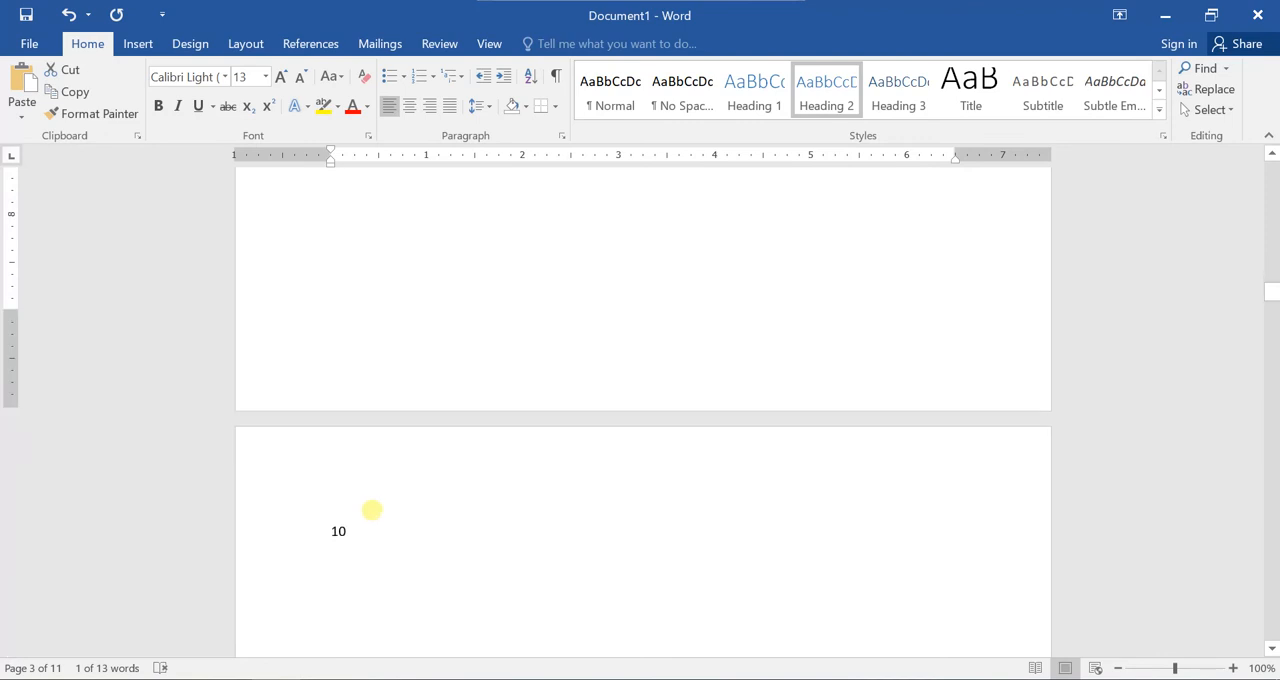
{"action": "double_click", "coordinate": [340, 527]}
{"action": "left_click", "coordinate": [897, 98]}
{"action": "scroll", "coordinate": [568, 432], "scroll_direction": "down", "scroll_amount": 5}
{"action": "scroll", "coordinate": [568, 432], "scroll_direction": "down", "scroll_amount": 10}
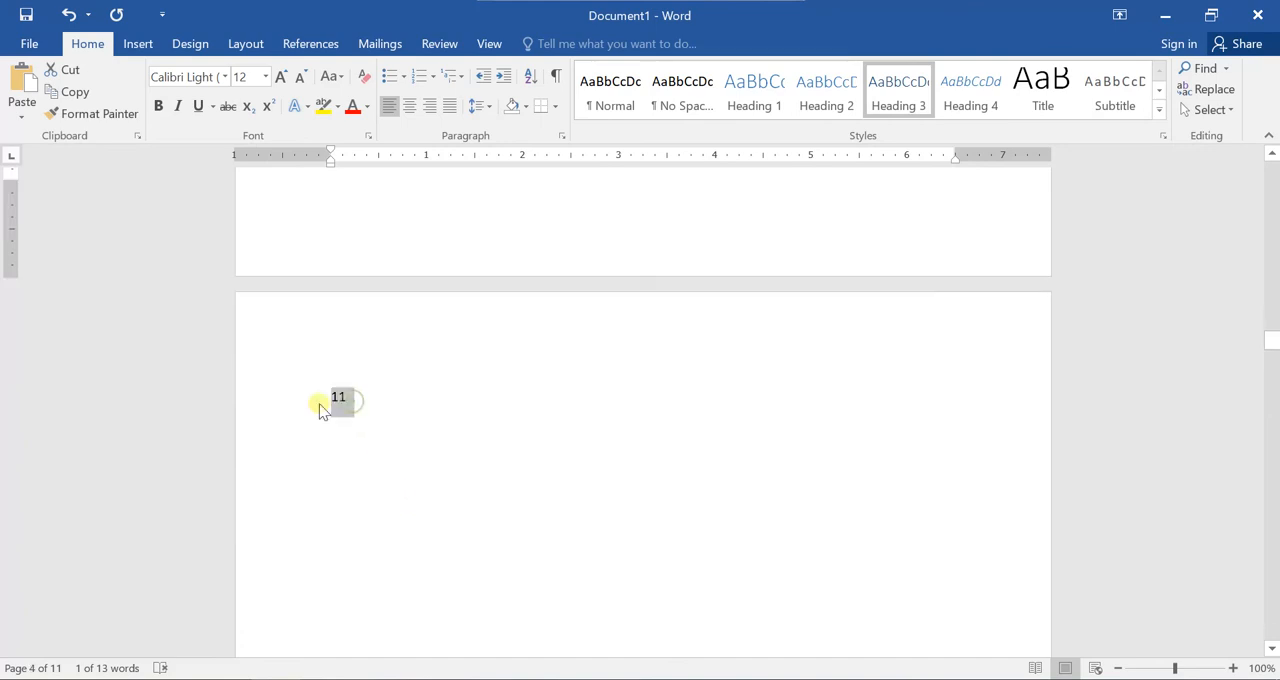
{"action": "left_click", "coordinate": [898, 108]}
{"action": "scroll", "coordinate": [293, 521], "scroll_direction": "down", "scroll_amount": 5}
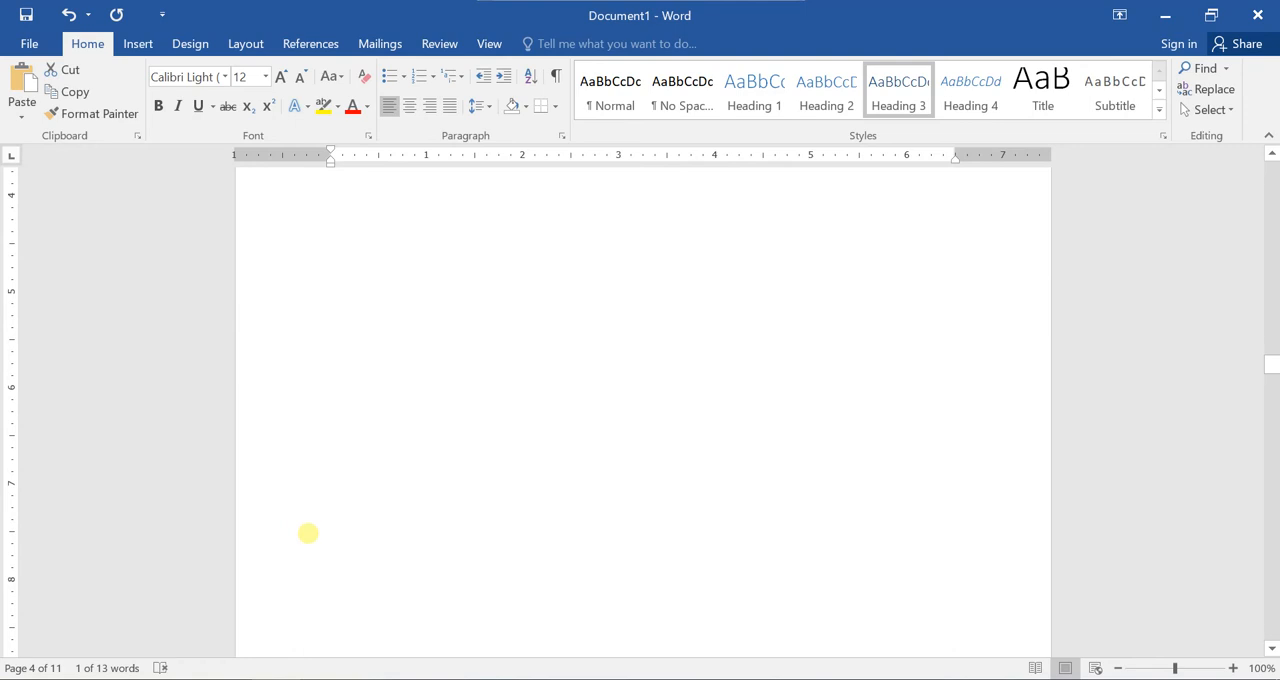
{"action": "scroll", "coordinate": [303, 530], "scroll_direction": "down", "scroll_amount": 10}
{"action": "double_click", "coordinate": [338, 552]}
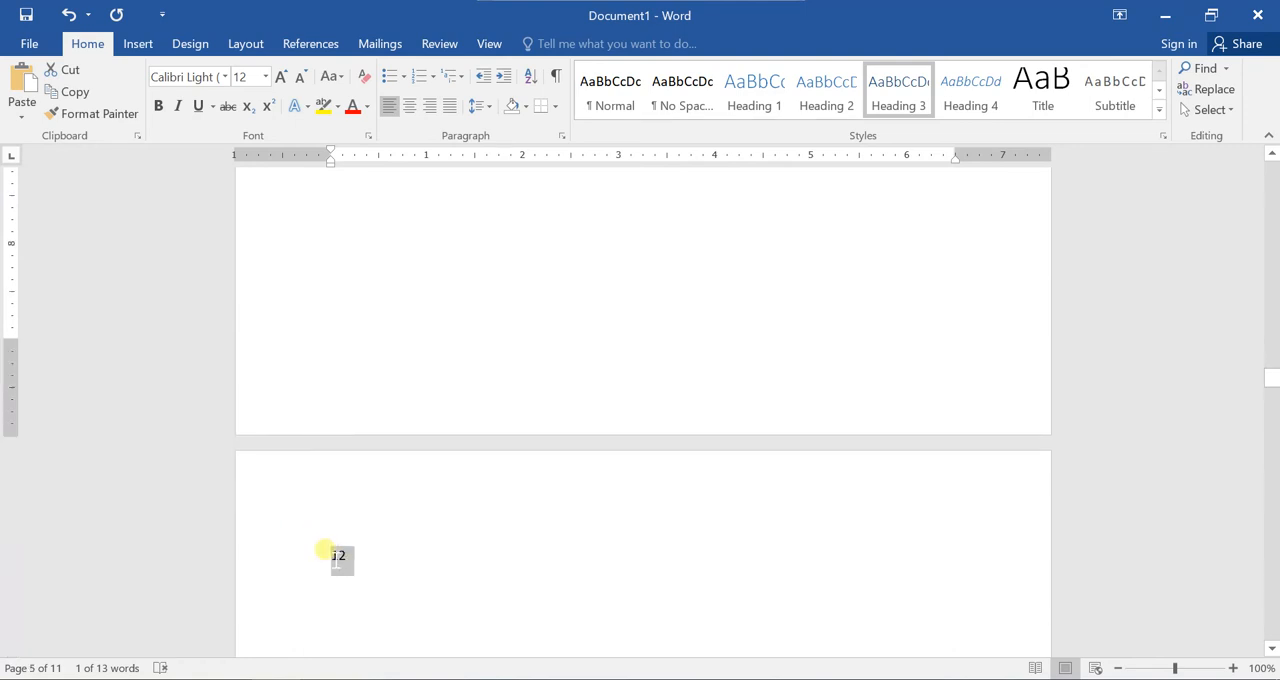
{"action": "left_click", "coordinate": [906, 103]}
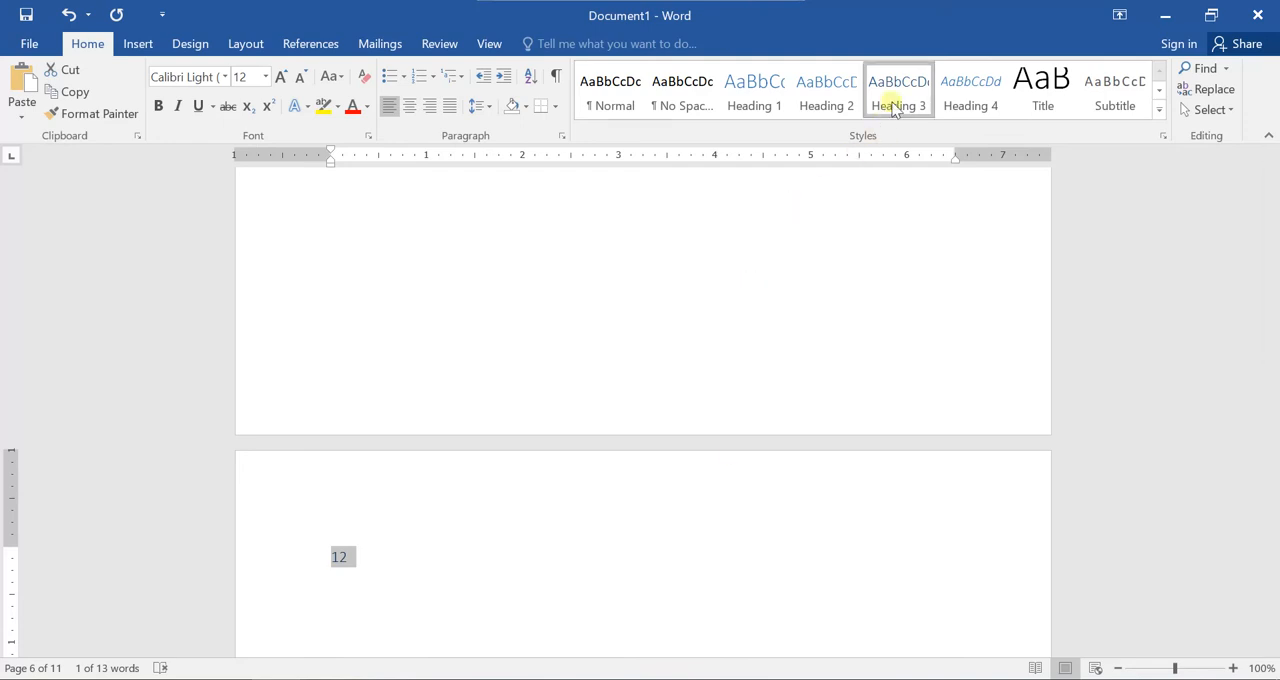
Apply the Heading 1 style to Samsung and the Heading 2 style to Android.
{"action": "scroll", "coordinate": [517, 523], "scroll_direction": "down", "scroll_amount": 10}
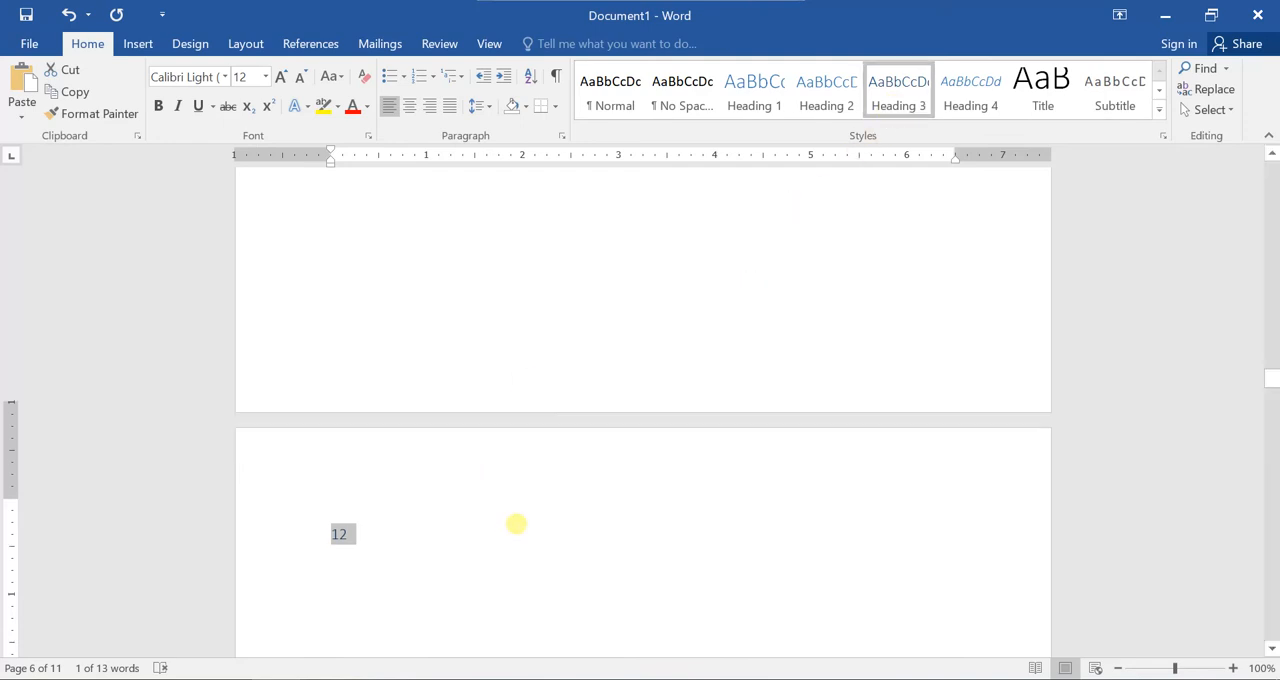
{"action": "scroll", "coordinate": [520, 540], "scroll_direction": "down", "scroll_amount": 5}
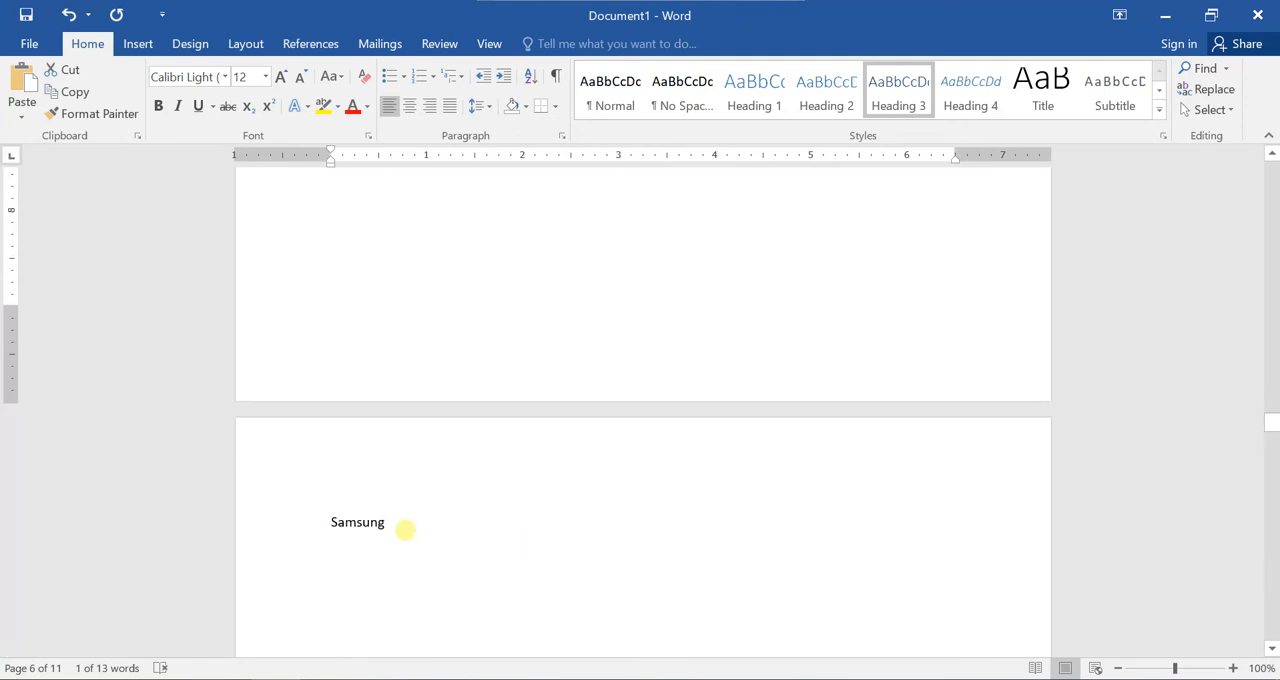
{"action": "left_click_drag", "start_coordinate": [406, 526], "coordinate": [323, 523]}
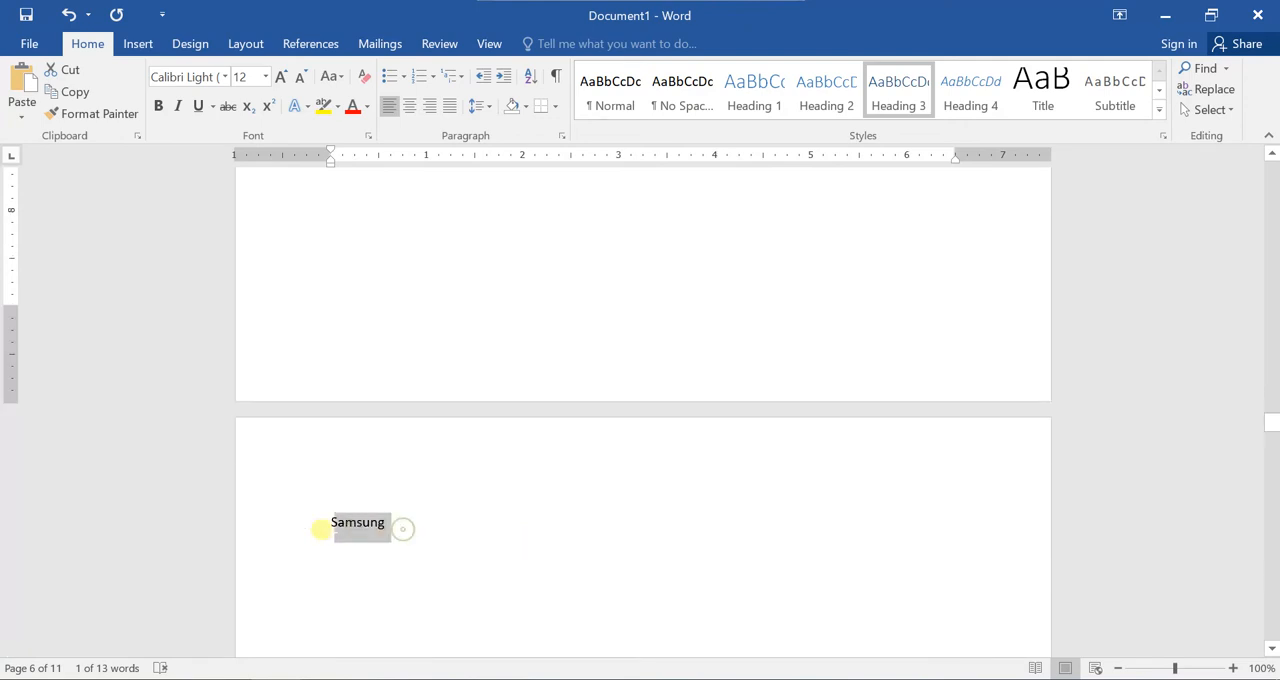
{"action": "left_click", "coordinate": [751, 112]}
{"action": "scroll", "coordinate": [459, 530], "scroll_direction": "down", "scroll_amount": 15}
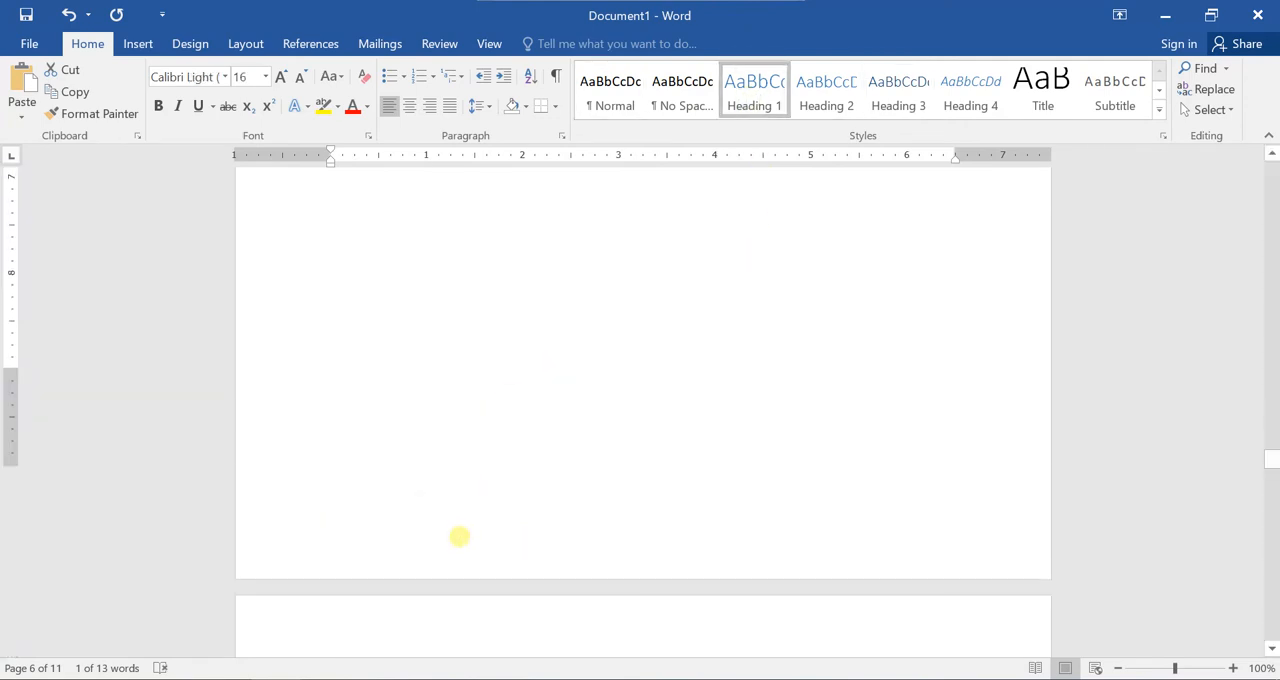
{"action": "left_click_drag", "start_coordinate": [388, 399], "coordinate": [326, 403]}
{"action": "left_click", "coordinate": [820, 91]}
Apply the Heading 3 style to the Android version entries Oreo, Jelly Bean and Ice cream Sandwich.
{"action": "scroll", "coordinate": [397, 539], "scroll_direction": "down", "scroll_amount": 2}
{"action": "scroll", "coordinate": [397, 539], "scroll_direction": "down", "scroll_amount": 15}
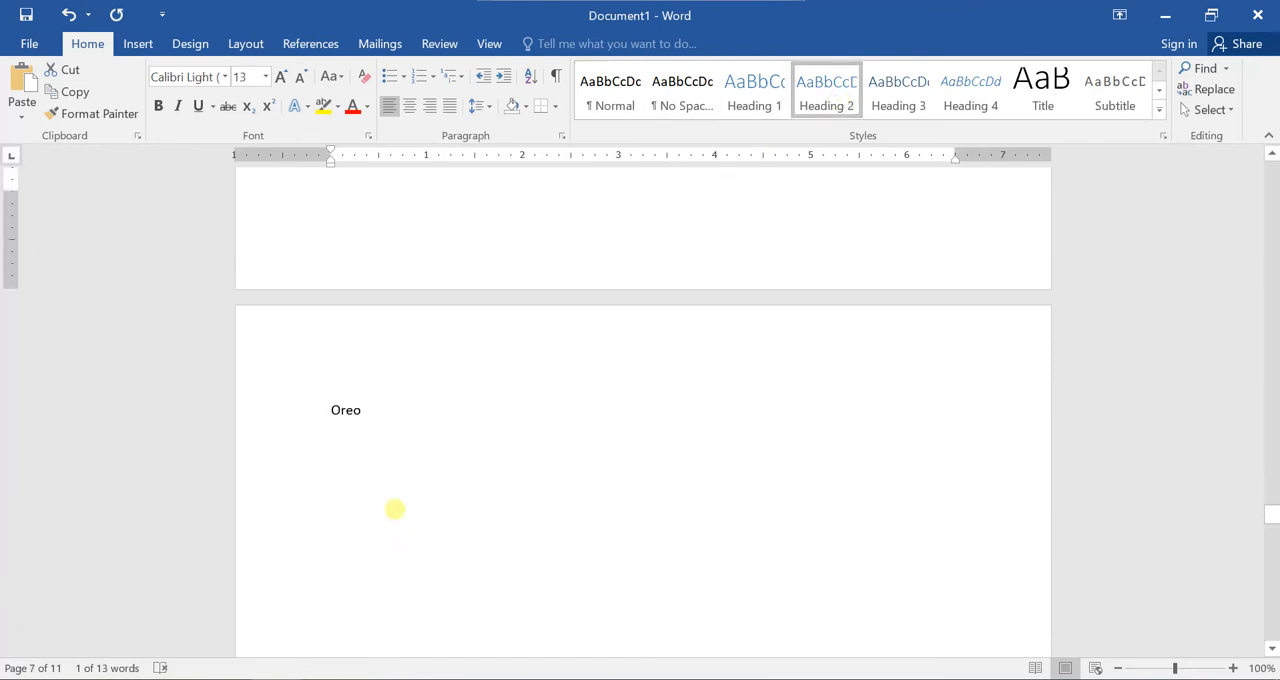
{"action": "left_click_drag", "start_coordinate": [366, 405], "coordinate": [335, 412]}
{"action": "left_click", "coordinate": [893, 95]}
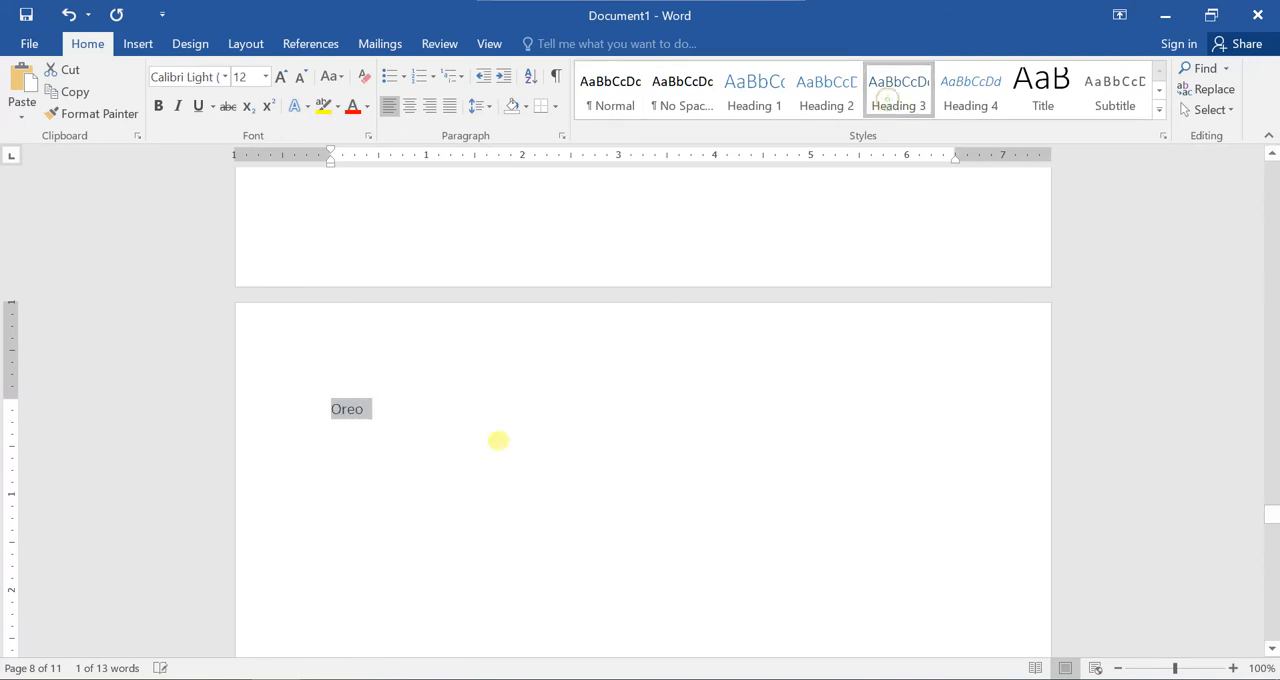
{"action": "scroll", "coordinate": [497, 440], "scroll_direction": "down", "scroll_amount": 15}
{"action": "left_click_drag", "start_coordinate": [412, 566], "coordinate": [306, 571]}
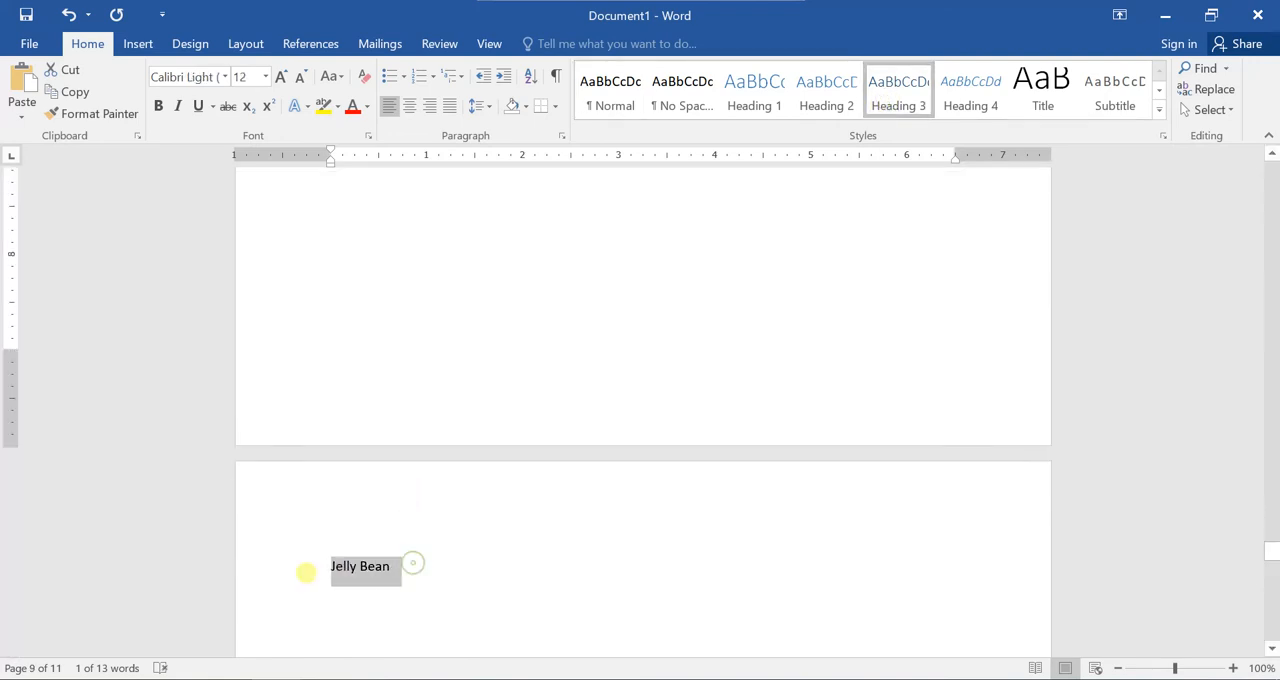
{"action": "left_click", "coordinate": [898, 95]}
{"action": "scroll", "coordinate": [517, 503], "scroll_direction": "down", "scroll_amount": 15}
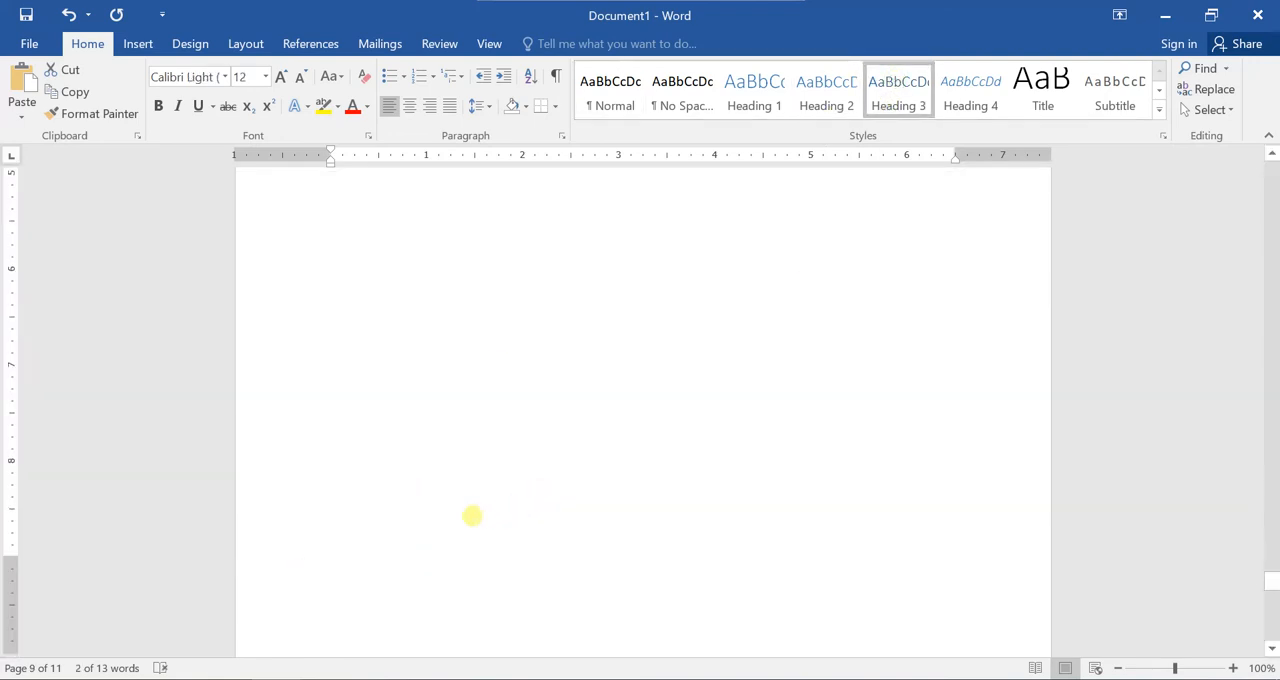
{"action": "left_click_drag", "start_coordinate": [449, 628], "coordinate": [331, 629]}
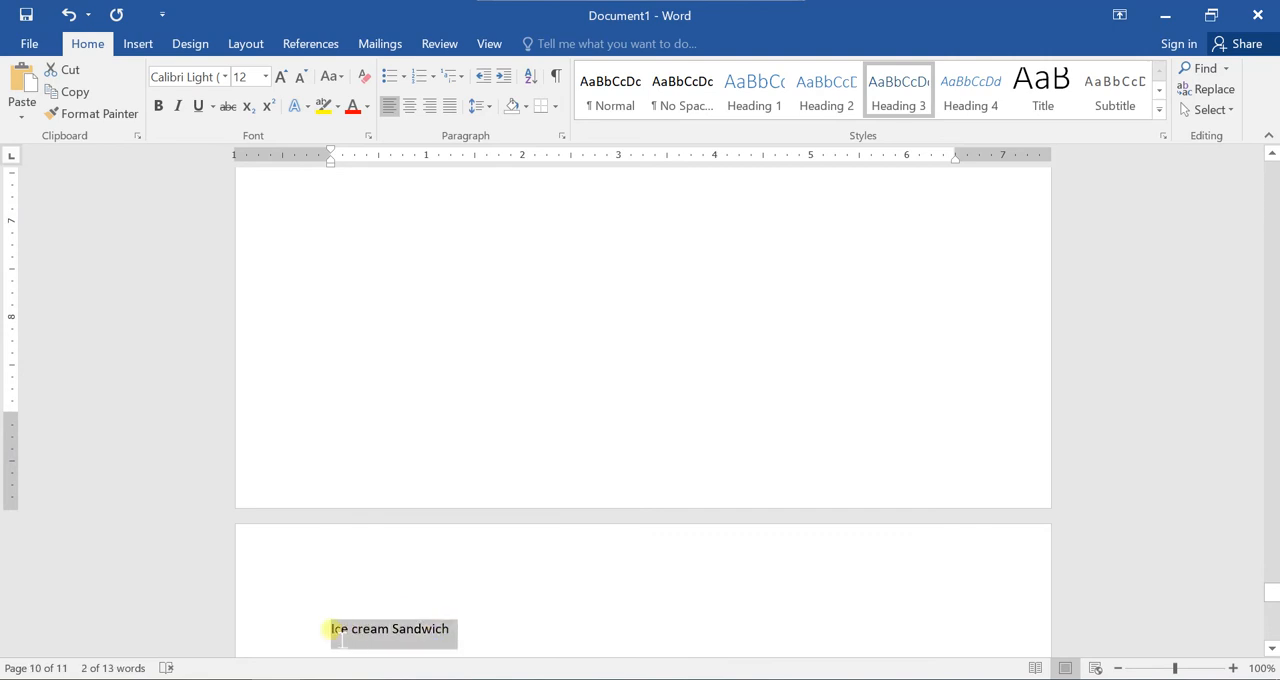
{"action": "left_click", "coordinate": [897, 92]}
Insert the built-in Automatic Table 1 table of contents on the blank first page.
{"action": "scroll", "coordinate": [471, 526], "scroll_direction": "down", "scroll_amount": 10}
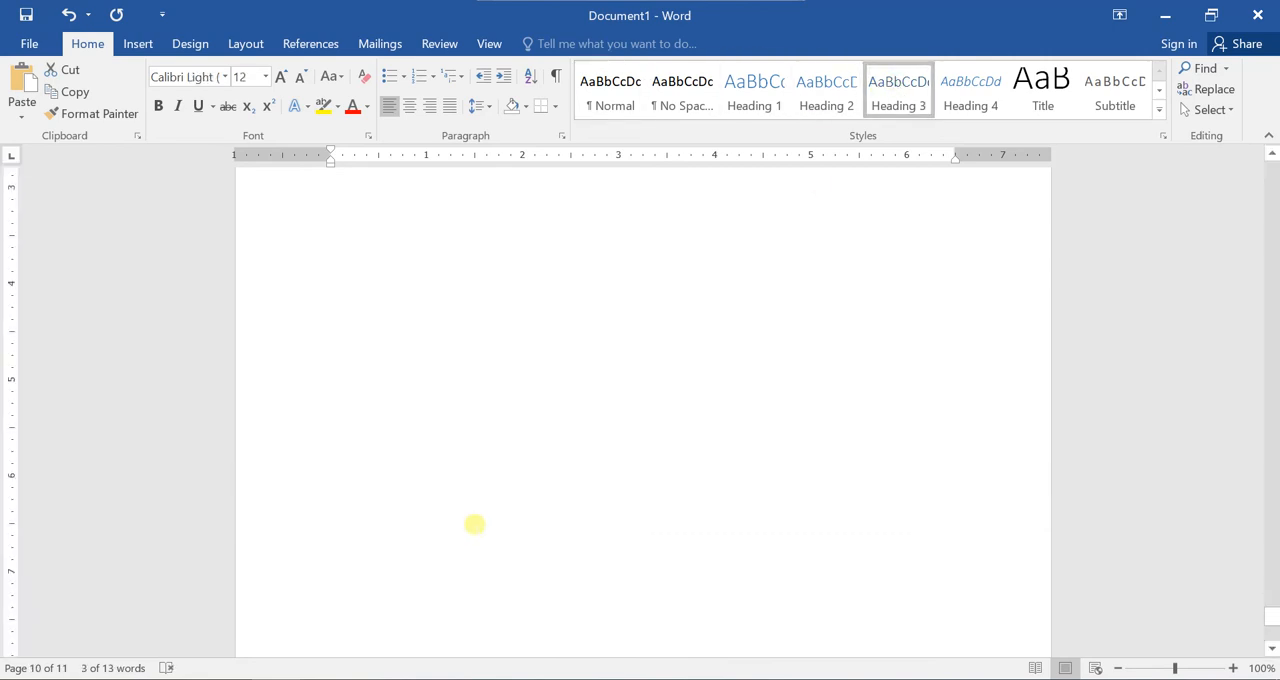
{"action": "scroll", "coordinate": [476, 560], "scroll_direction": "up", "scroll_amount": 20}
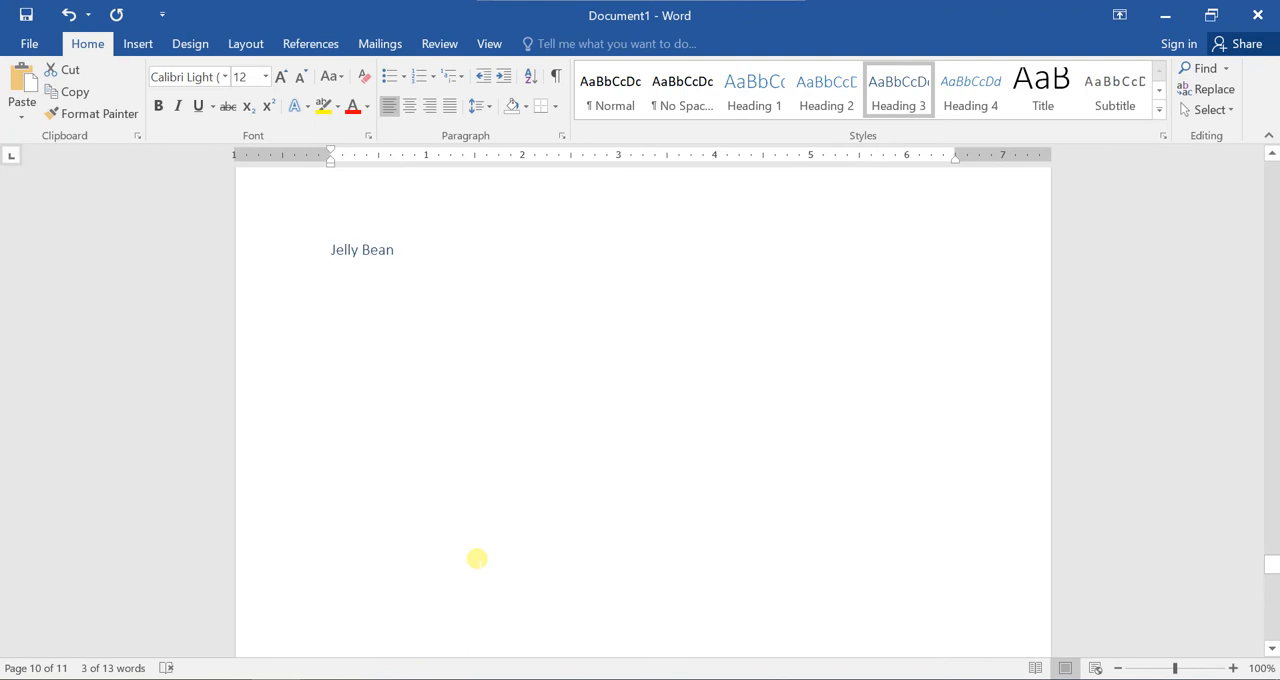
{"action": "scroll", "coordinate": [476, 556], "scroll_direction": "up", "scroll_amount": 20}
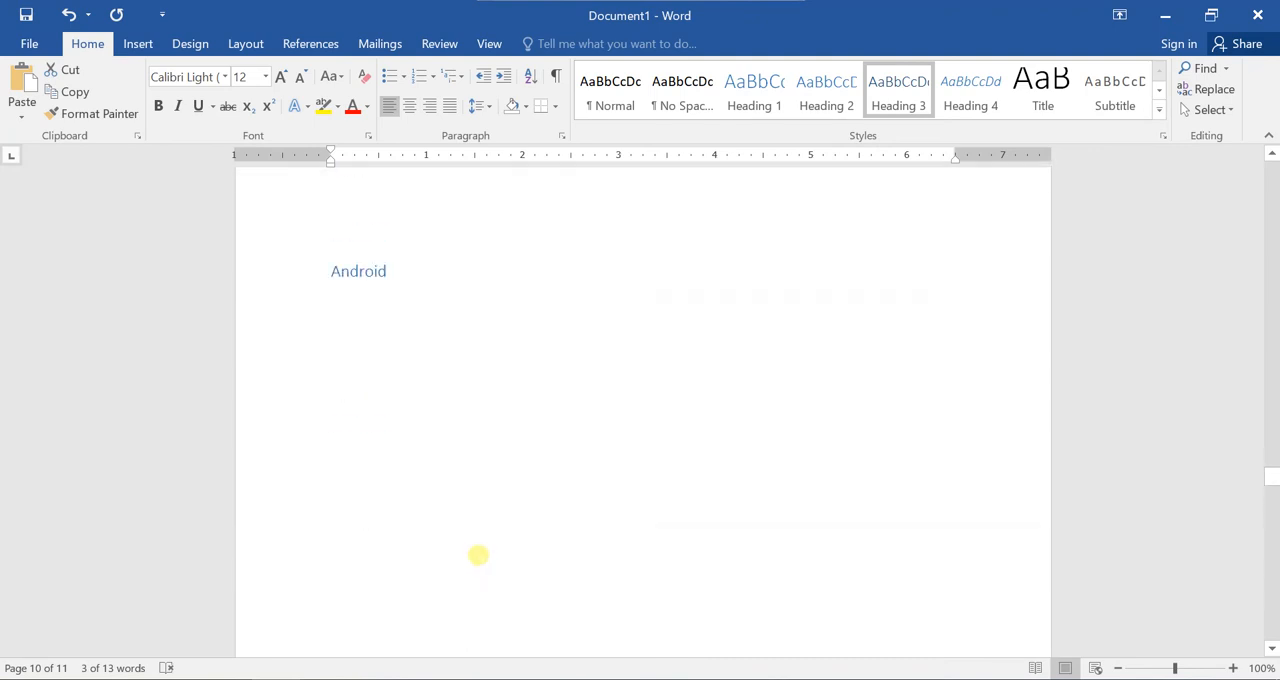
{"action": "left_click_drag", "start_coordinate": [1273, 455], "coordinate": [1262, 378]}
{"action": "left_click_drag", "start_coordinate": [1265, 352], "coordinate": [1266, 312]}
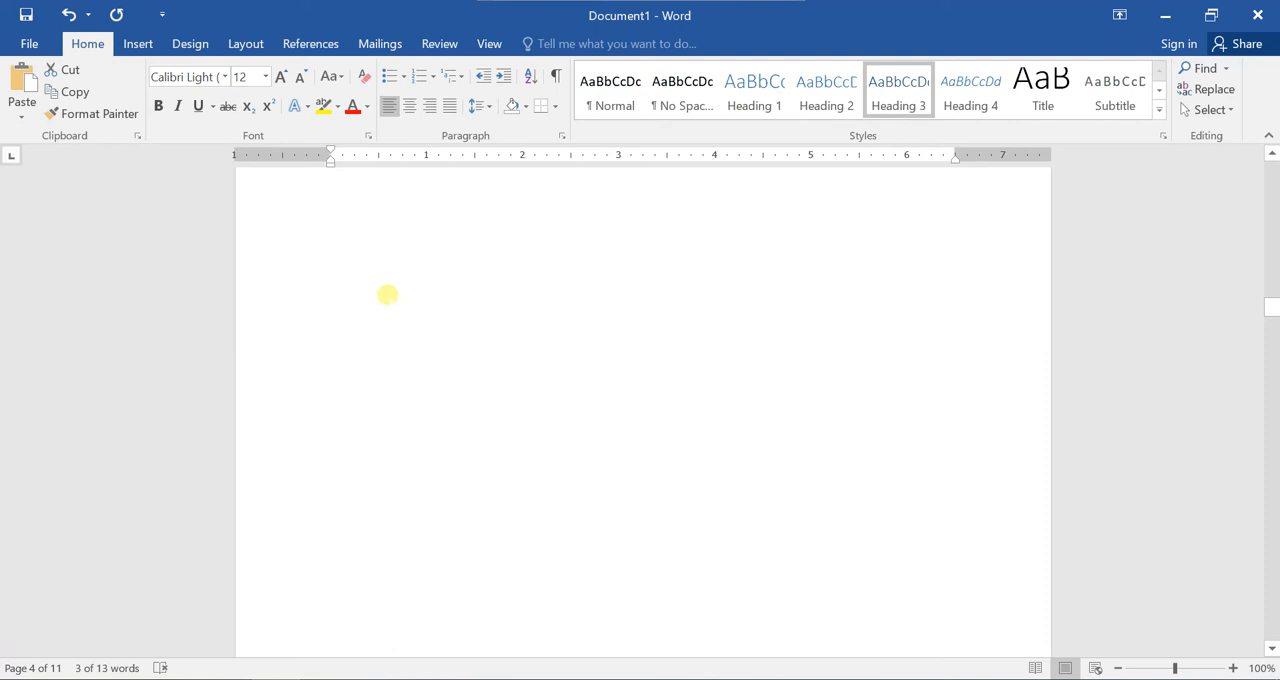
{"action": "scroll", "coordinate": [412, 428], "scroll_direction": "up", "scroll_amount": 5}
{"action": "scroll", "coordinate": [412, 428], "scroll_direction": "up", "scroll_amount": 10}
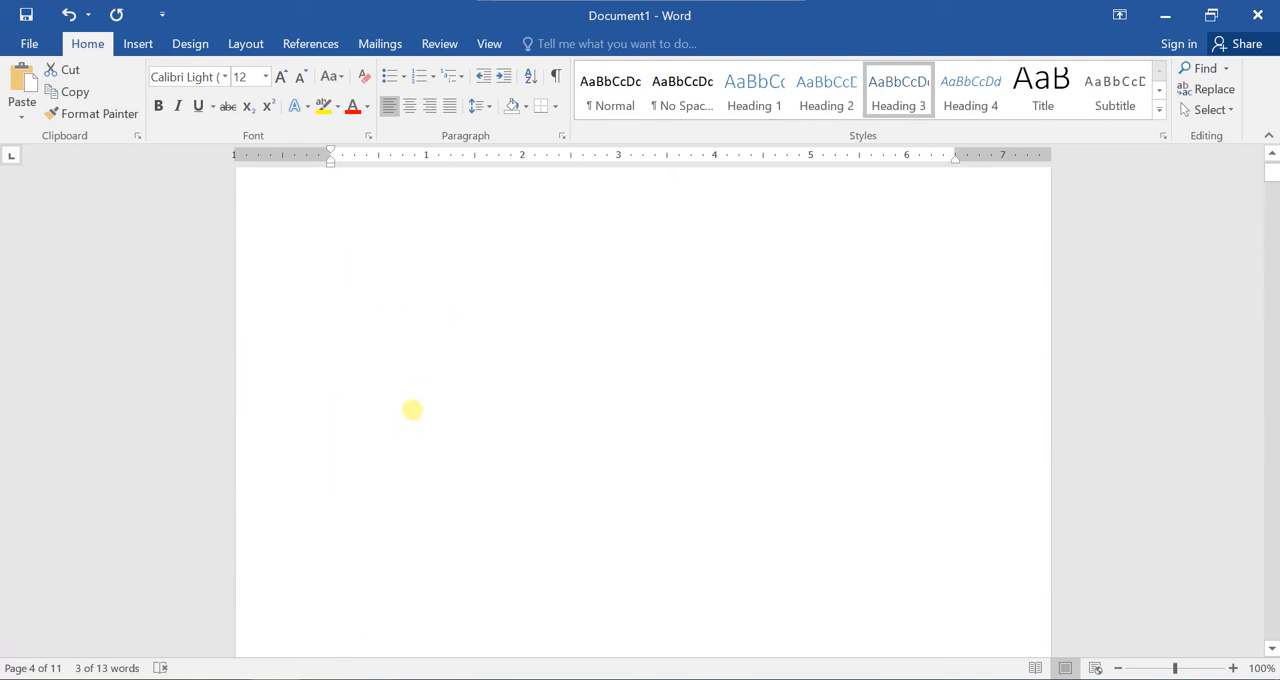
{"action": "scroll", "coordinate": [412, 409], "scroll_direction": "up", "scroll_amount": 1}
{"action": "left_click", "coordinate": [431, 417]}
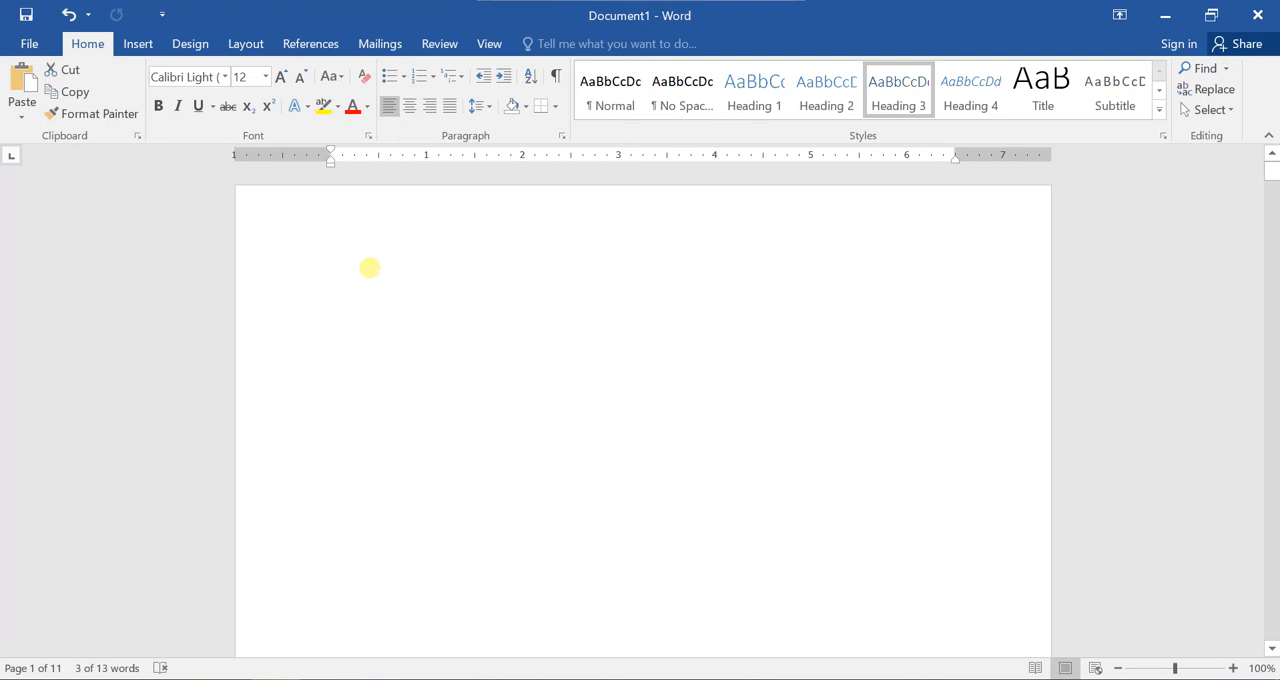
{"action": "left_click", "coordinate": [369, 268]}
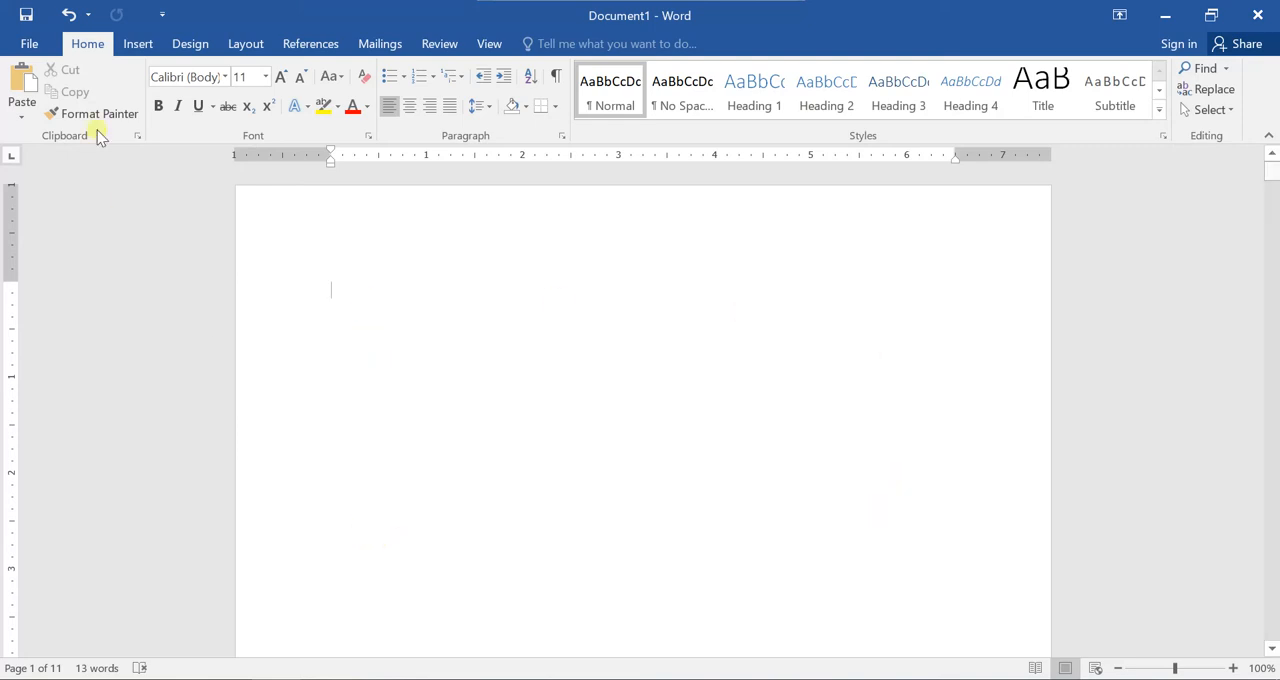
{"action": "left_click", "coordinate": [309, 47]}
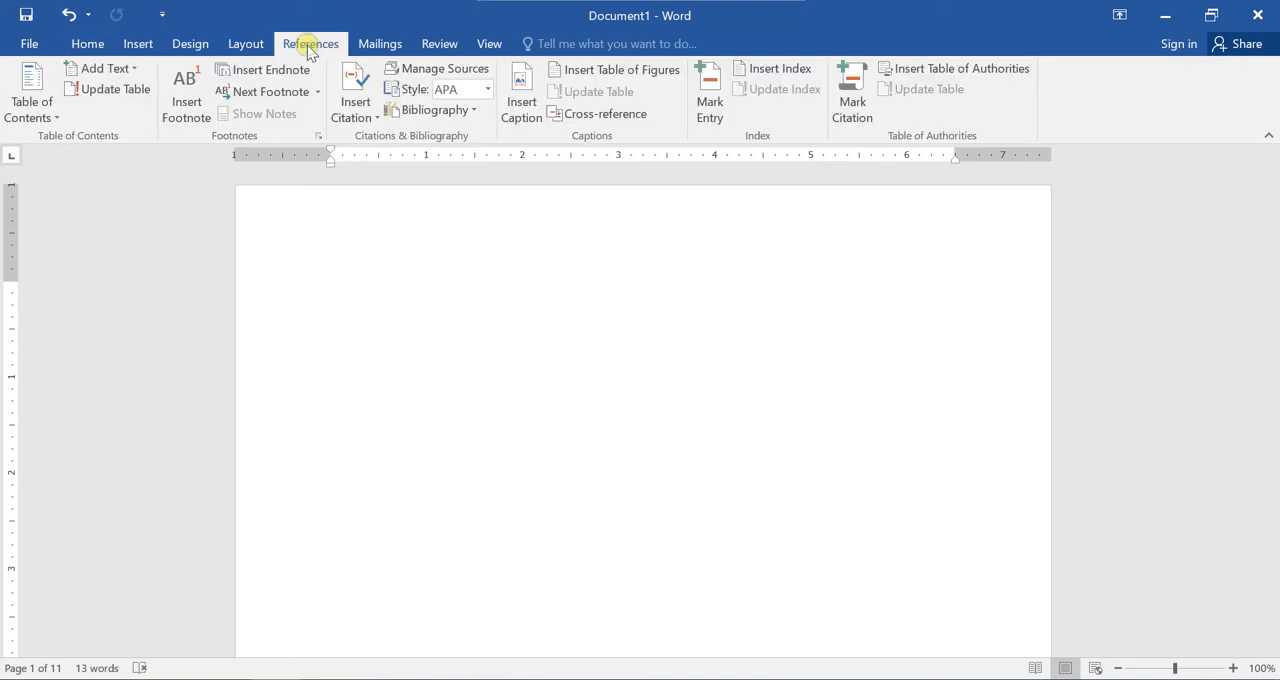
{"action": "left_click", "coordinate": [34, 117]}
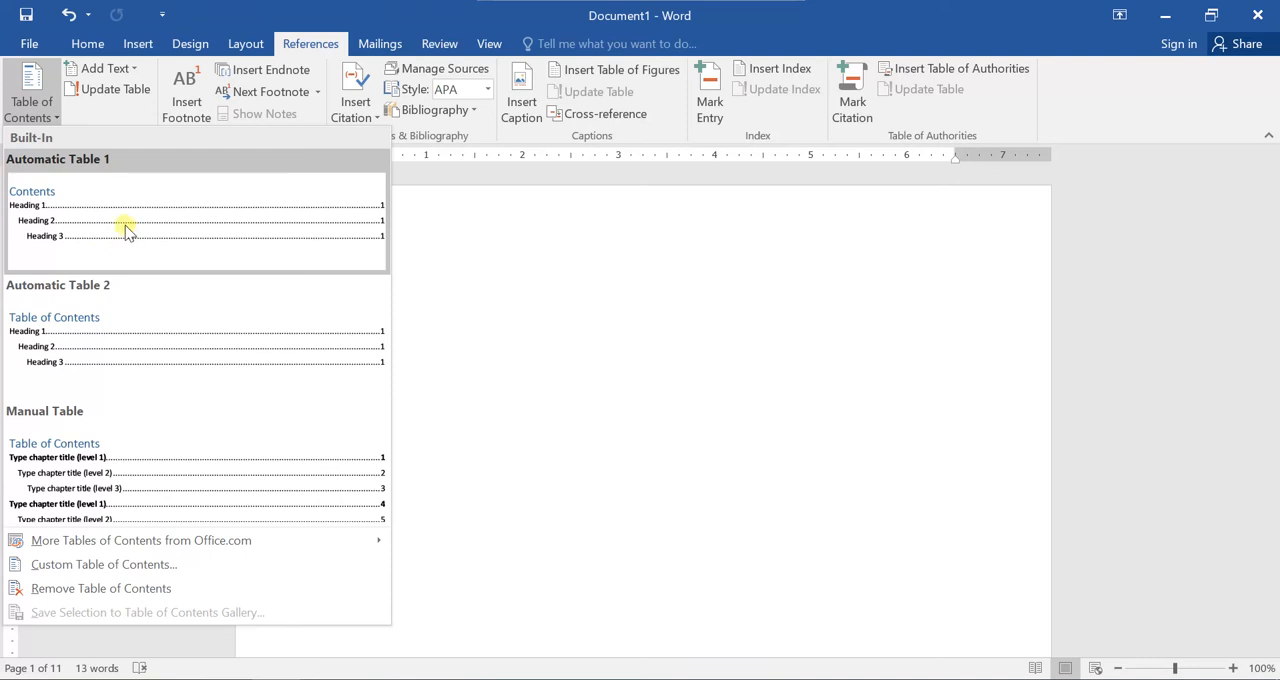
{"action": "left_click", "coordinate": [114, 220]}
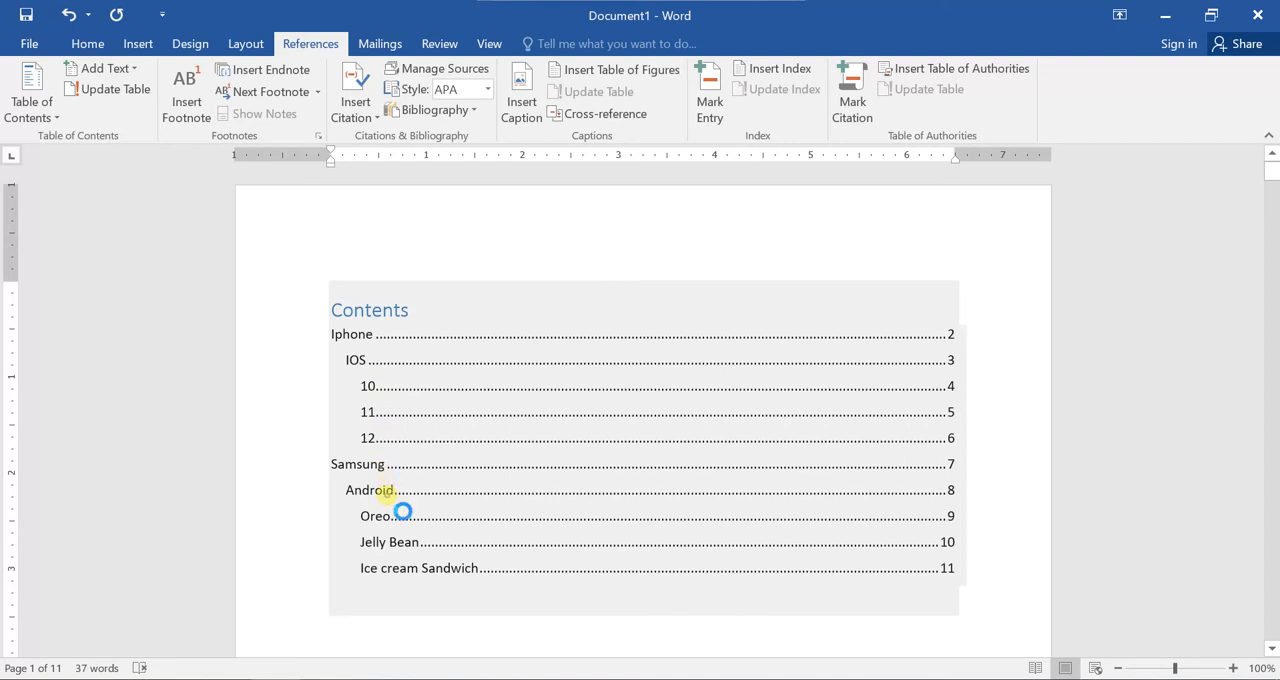
Follow the Android entry in the table of contents to its page, then return to the contents page.
{"action": "left_click", "coordinate": [387, 494], "text": "ctrl"}
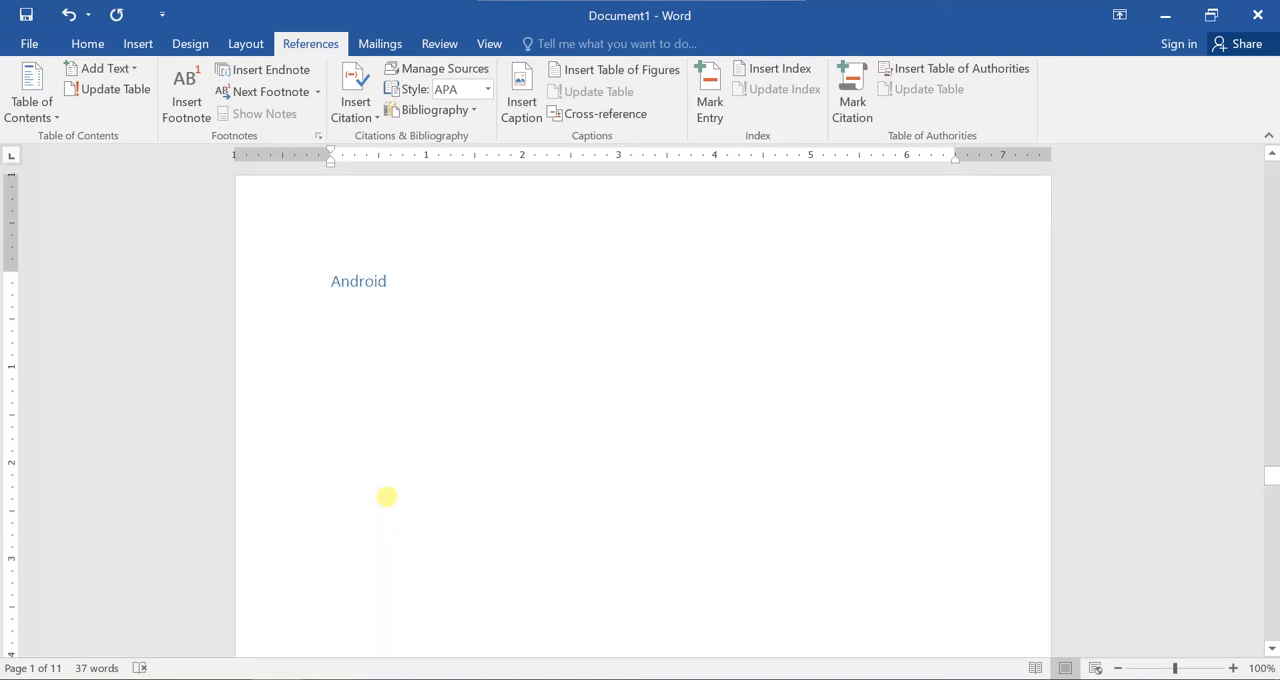
{"action": "scroll", "coordinate": [440, 435], "scroll_direction": "down", "scroll_amount": 5}
{"action": "scroll", "coordinate": [438, 442], "scroll_direction": "up", "scroll_amount": 5}
{"action": "scroll", "coordinate": [440, 442], "scroll_direction": "down", "scroll_amount": 4}
{"action": "scroll", "coordinate": [862, 440], "scroll_direction": "up", "scroll_amount": 3}
{"action": "scroll", "coordinate": [771, 443], "scroll_direction": "down", "scroll_amount": 6}
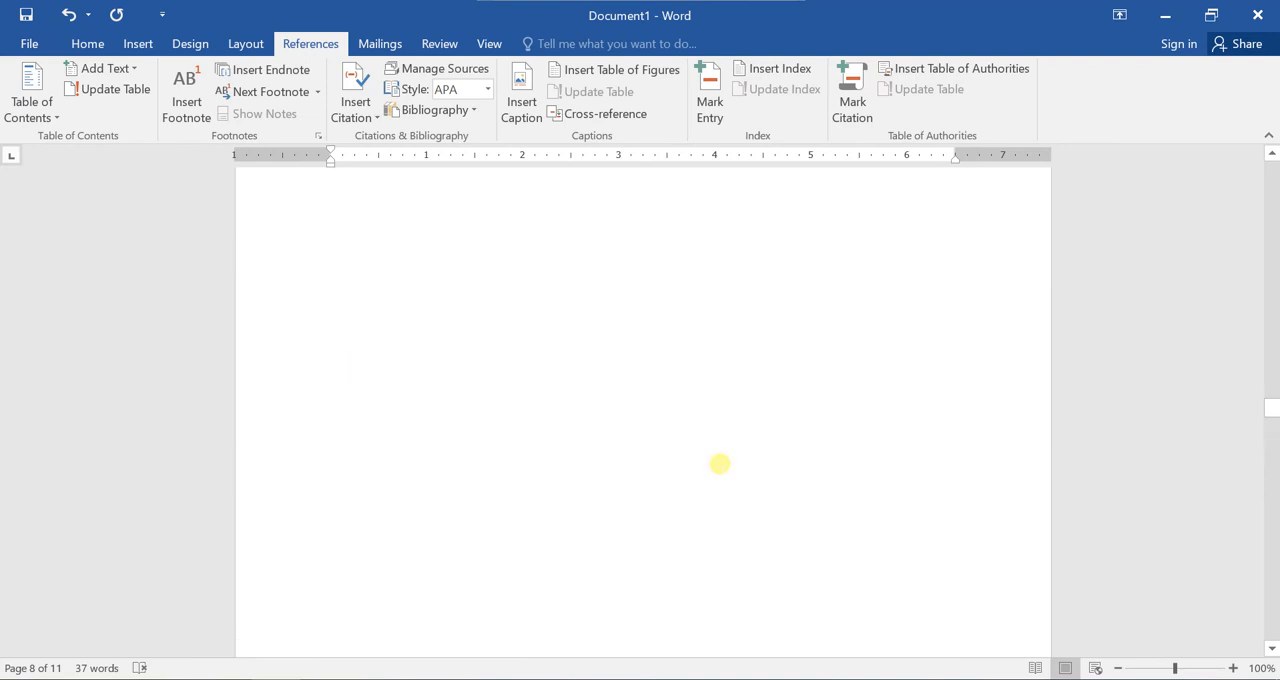
{"action": "scroll", "coordinate": [707, 467], "scroll_direction": "up", "scroll_amount": 15}
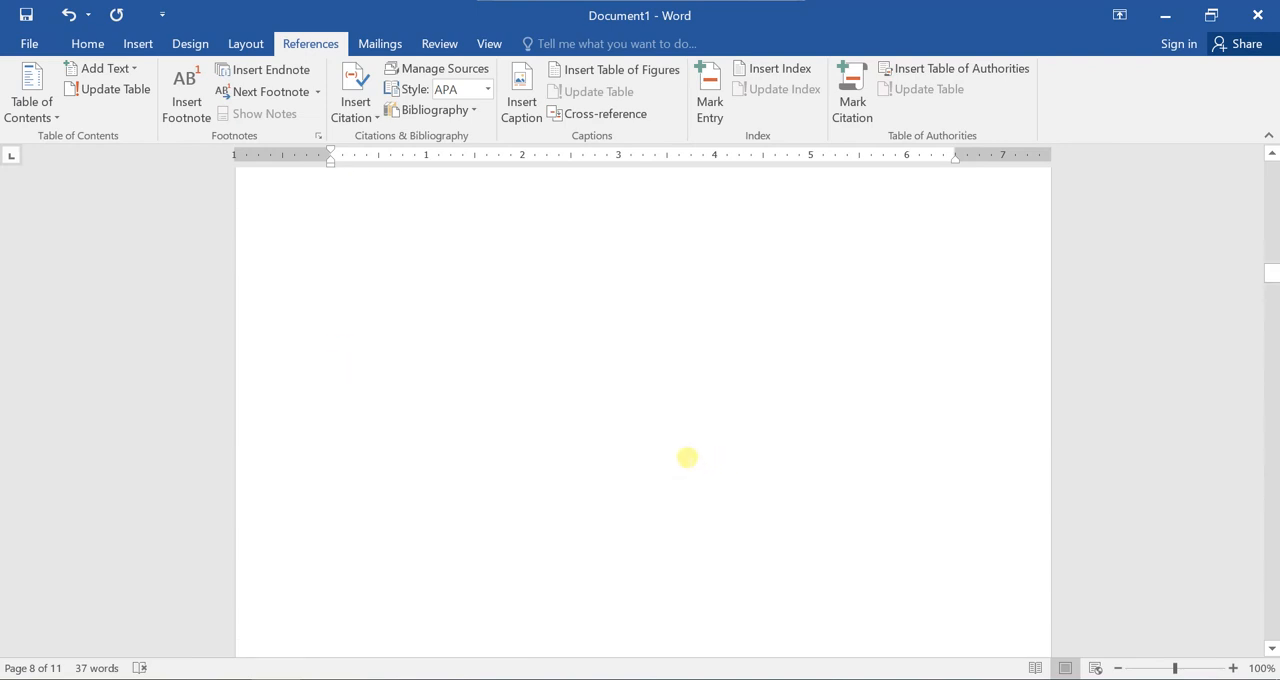
{"action": "scroll", "coordinate": [674, 437], "scroll_direction": "up", "scroll_amount": 10}
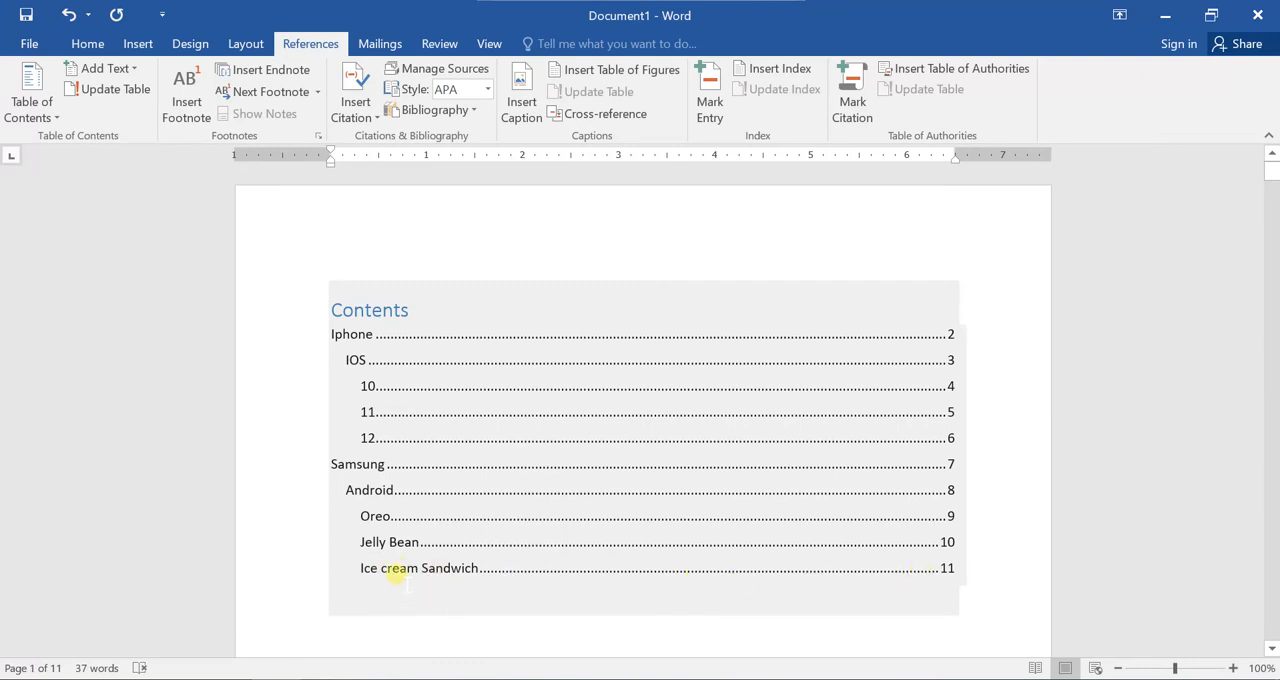
Follow the Ice cream Sandwich entry to its page and go back to the table of contents.
{"action": "left_click", "coordinate": [395, 572], "text": "ctrl"}
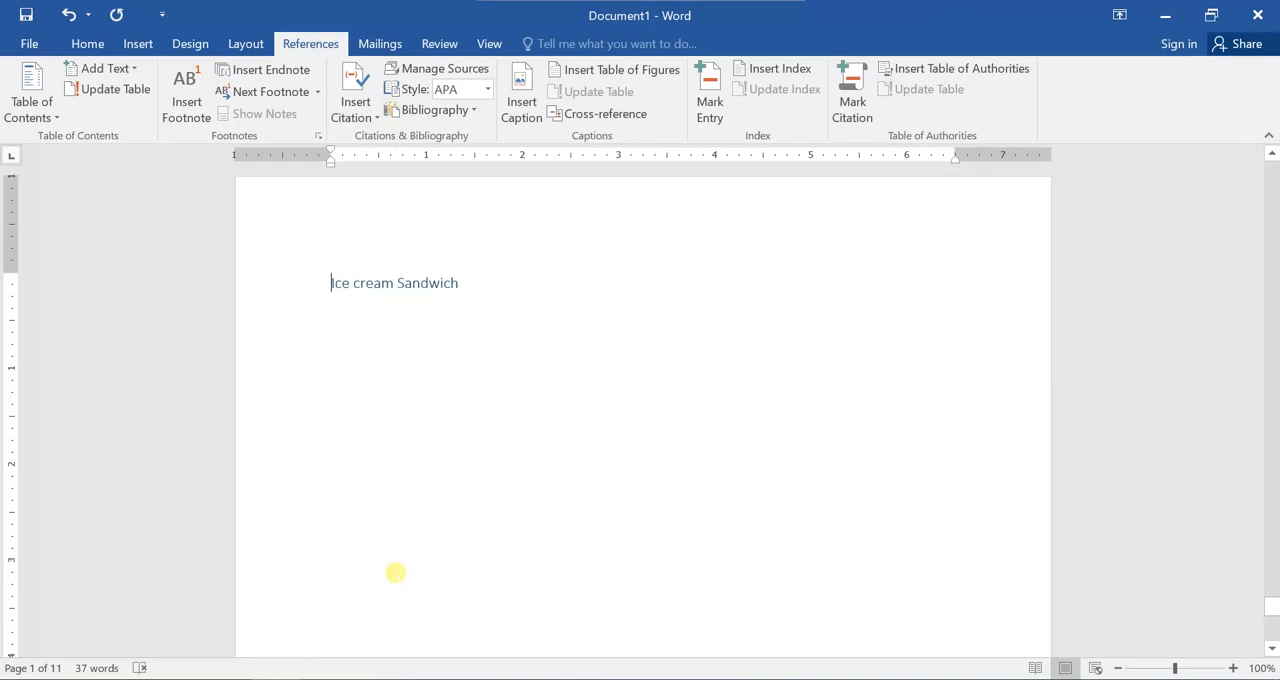
{"action": "scroll", "coordinate": [682, 453], "scroll_direction": "down", "scroll_amount": 8}
{"action": "scroll", "coordinate": [688, 467], "scroll_direction": "up", "scroll_amount": 14}
{"action": "left_click", "coordinate": [1276, 613]}
{"action": "left_click_drag", "start_coordinate": [1273, 612], "coordinate": [1270, 160]}
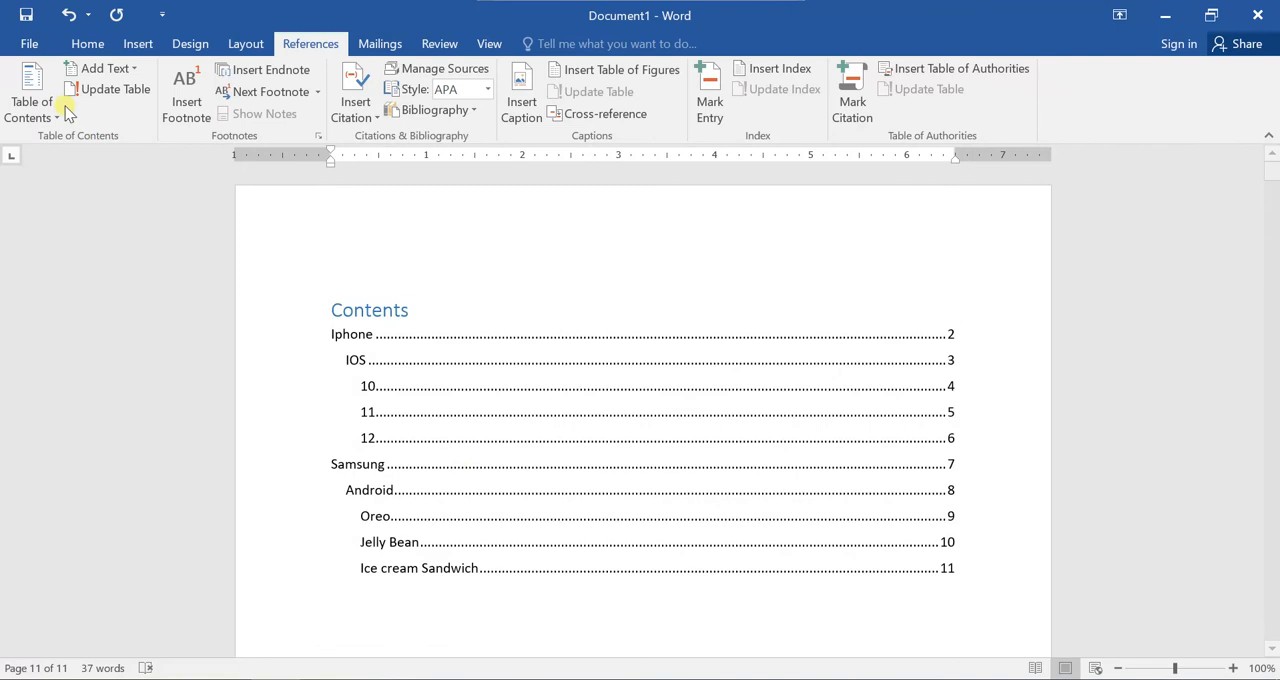
Undo the automatic table of contents and open the custom table of contents settings.
{"action": "left_click", "coordinate": [64, 17]}
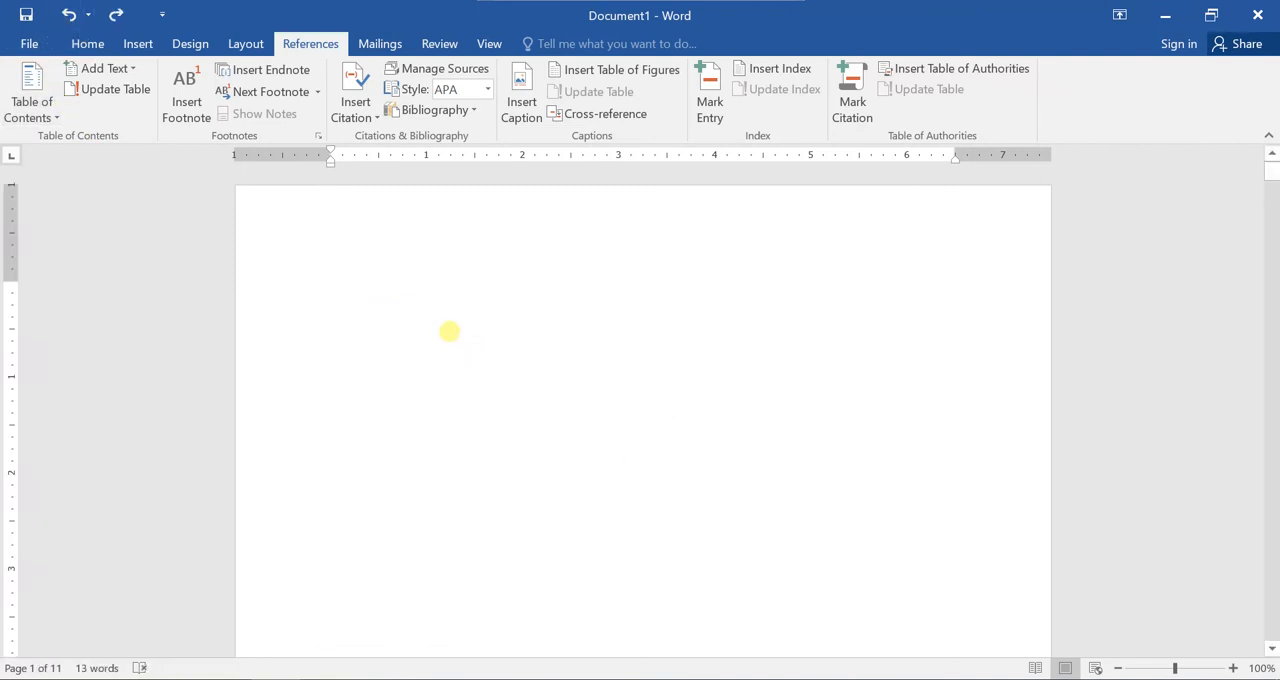
{"action": "left_click", "coordinate": [36, 116]}
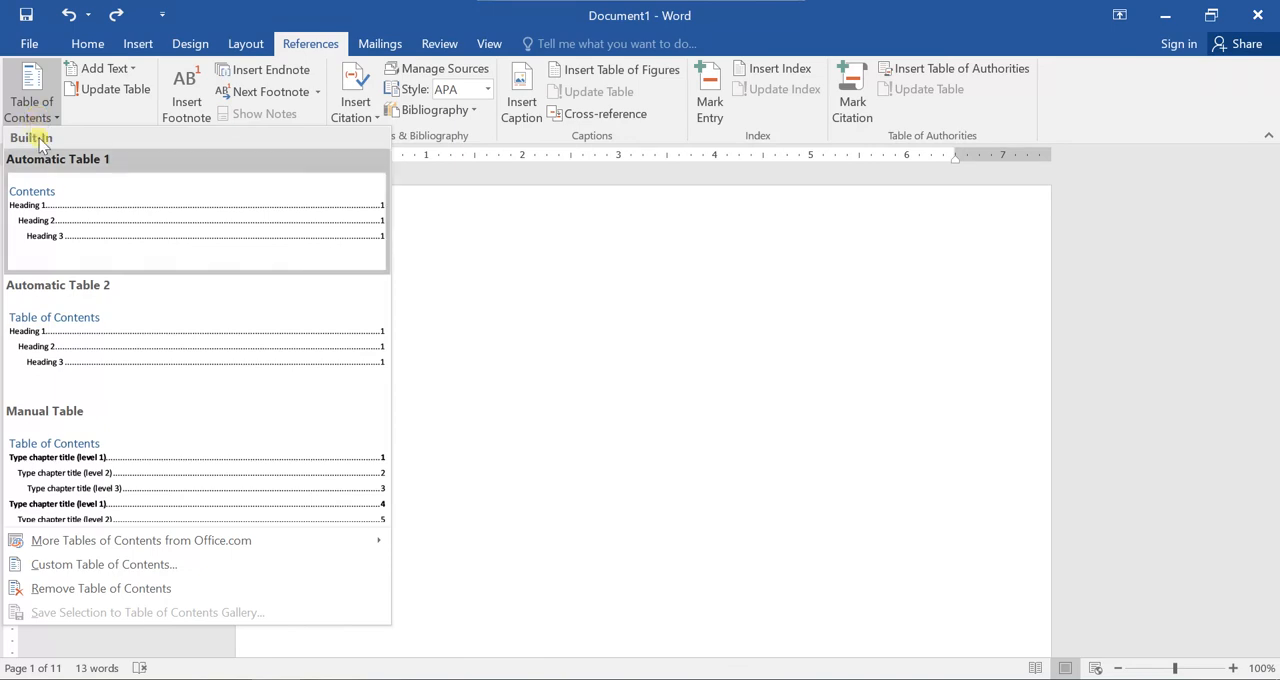
{"action": "left_click", "coordinate": [128, 566]}
{"action": "left_click_drag", "start_coordinate": [537, 100], "coordinate": [731, 141]}
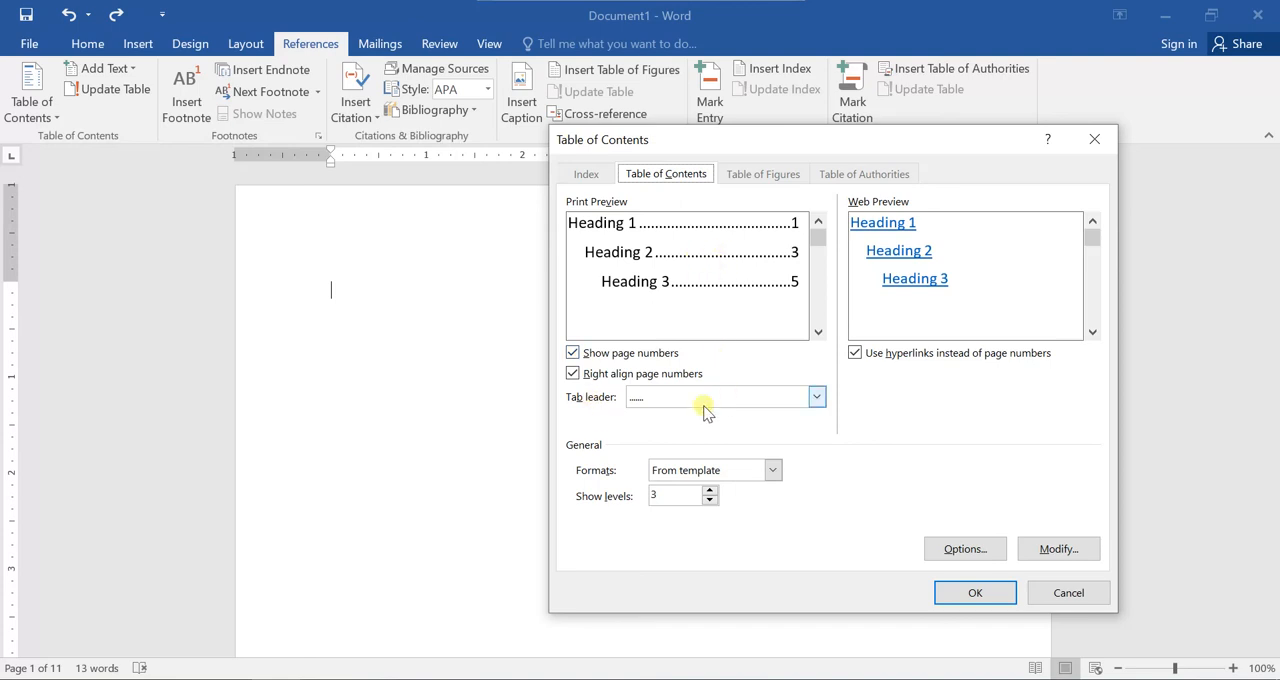
Try the dashed, solid-line, dotted and no tab leader options in the preview, ending on the dotted leader.
{"action": "left_click", "coordinate": [660, 401]}
{"action": "left_click", "coordinate": [660, 444]}
{"action": "left_click", "coordinate": [662, 398]}
{"action": "left_click", "coordinate": [662, 462]}
{"action": "left_click", "coordinate": [668, 405]}
{"action": "left_click", "coordinate": [662, 415]}
{"action": "left_click", "coordinate": [668, 397]}
{"action": "left_click", "coordinate": [676, 433]}
{"action": "left_click", "coordinate": [674, 400]}
{"action": "left_click", "coordinate": [672, 432]}
{"action": "left_click", "coordinate": [672, 410]}
{"action": "left_click", "coordinate": [672, 408]}
{"action": "left_click", "coordinate": [674, 398]}
{"action": "left_click", "coordinate": [677, 448]}
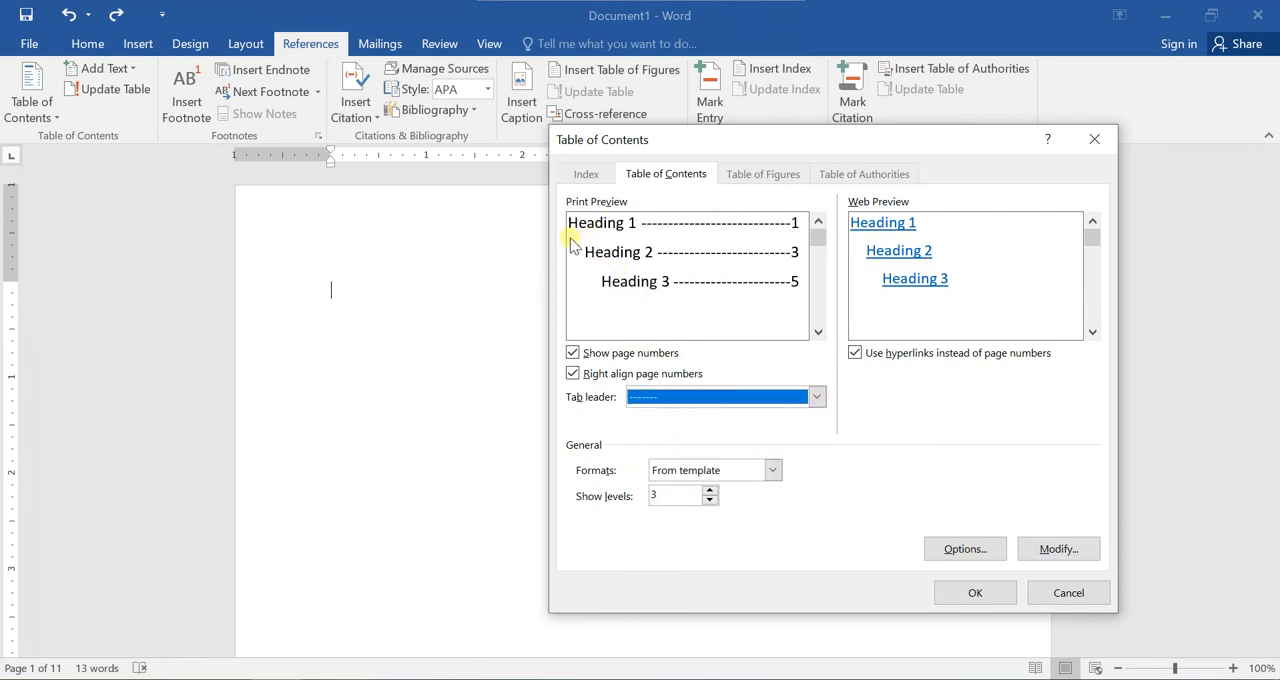
{"action": "left_click", "coordinate": [688, 397]}
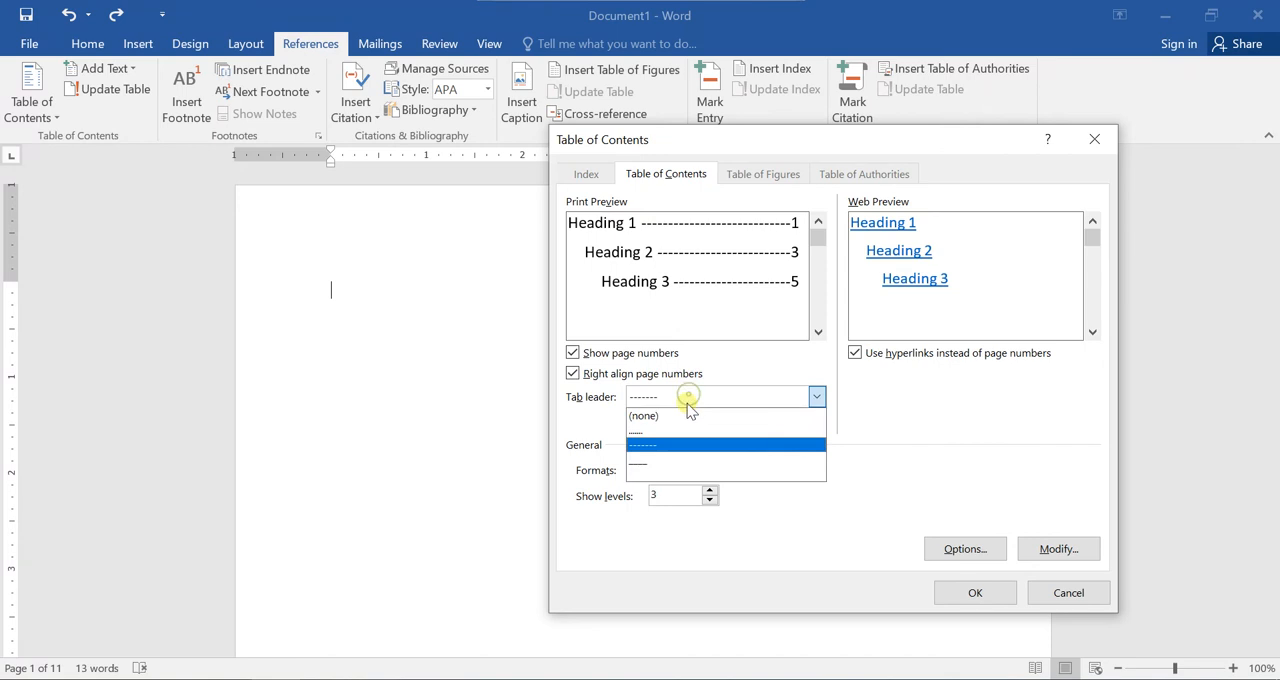
{"action": "left_click", "coordinate": [680, 430]}
{"action": "left_click", "coordinate": [690, 398]}
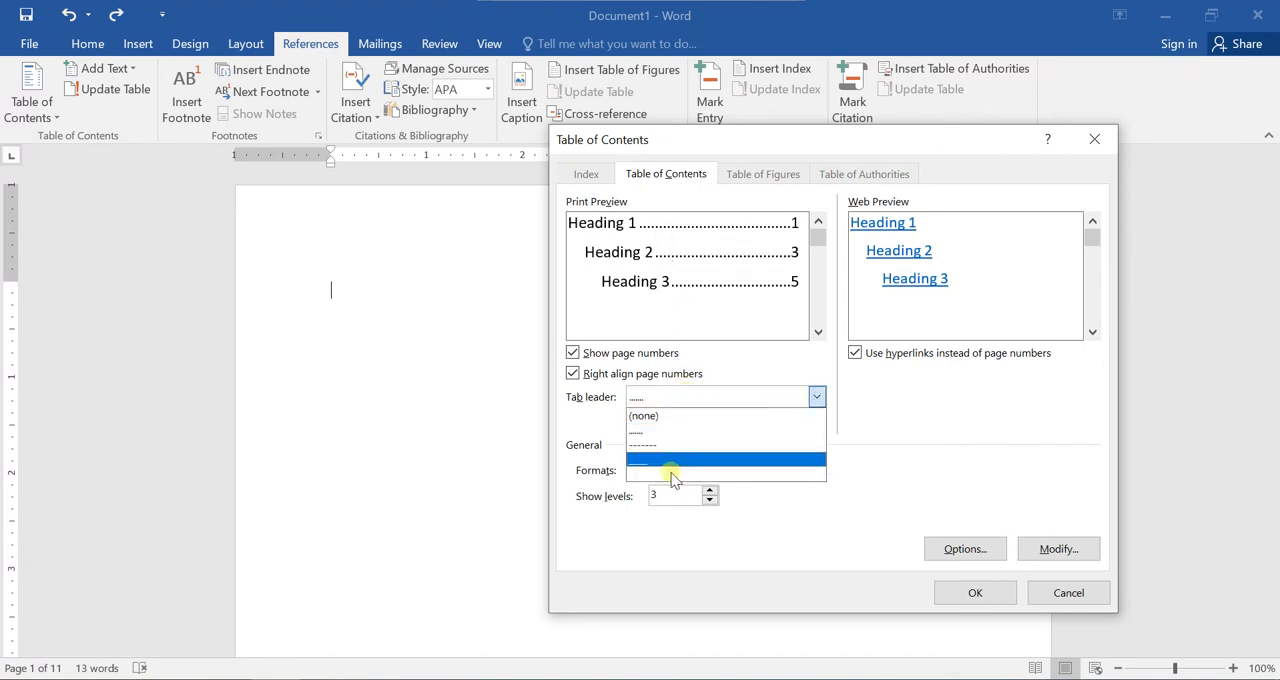
{"action": "left_click", "coordinate": [668, 463]}
{"action": "left_click", "coordinate": [674, 398]}
{"action": "left_click", "coordinate": [672, 416]}
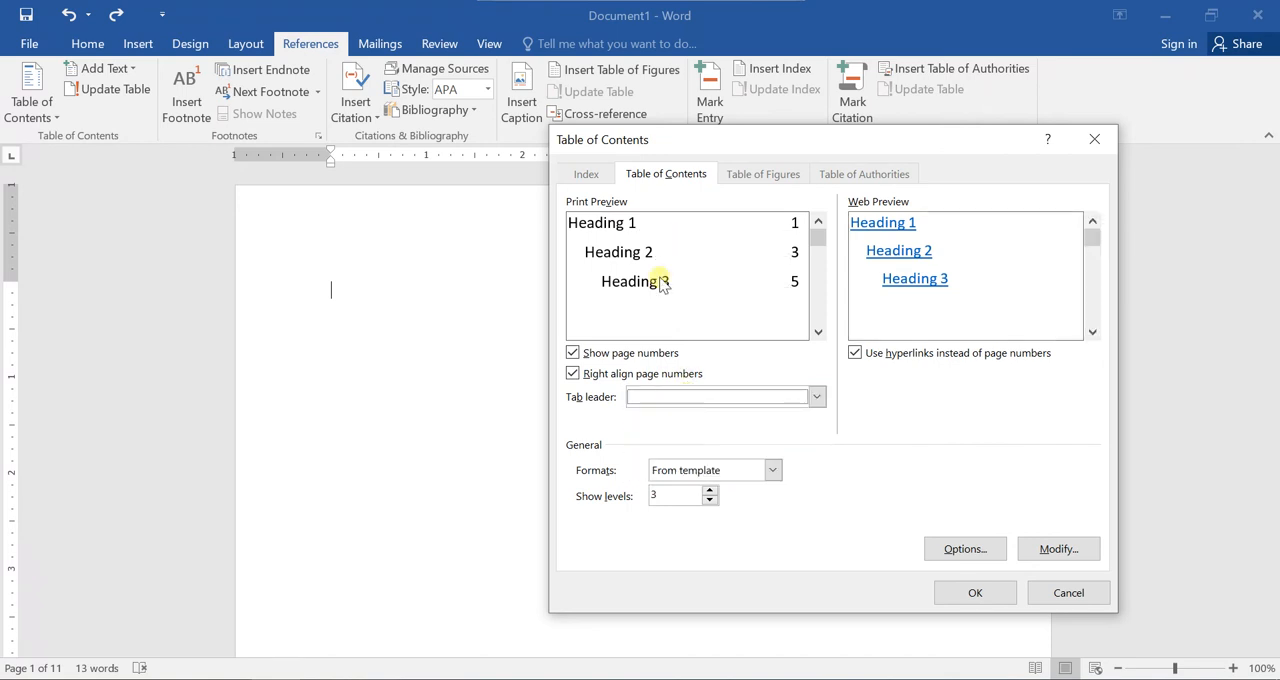
{"action": "left_click", "coordinate": [666, 398]}
{"action": "left_click", "coordinate": [666, 433]}
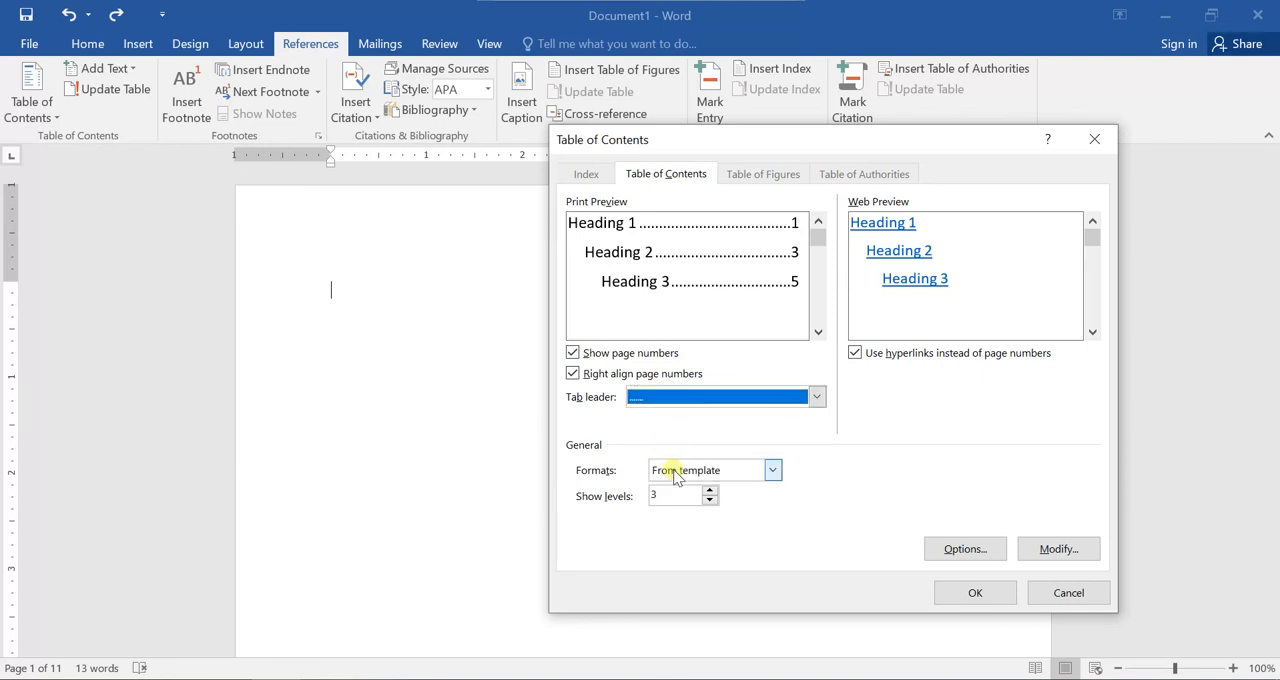
Try the Classic, Distinctive, Fancy, Modern, Formal and Simple formats and return the format to From template.
{"action": "left_click", "coordinate": [678, 472]}
{"action": "left_click", "coordinate": [677, 474]}
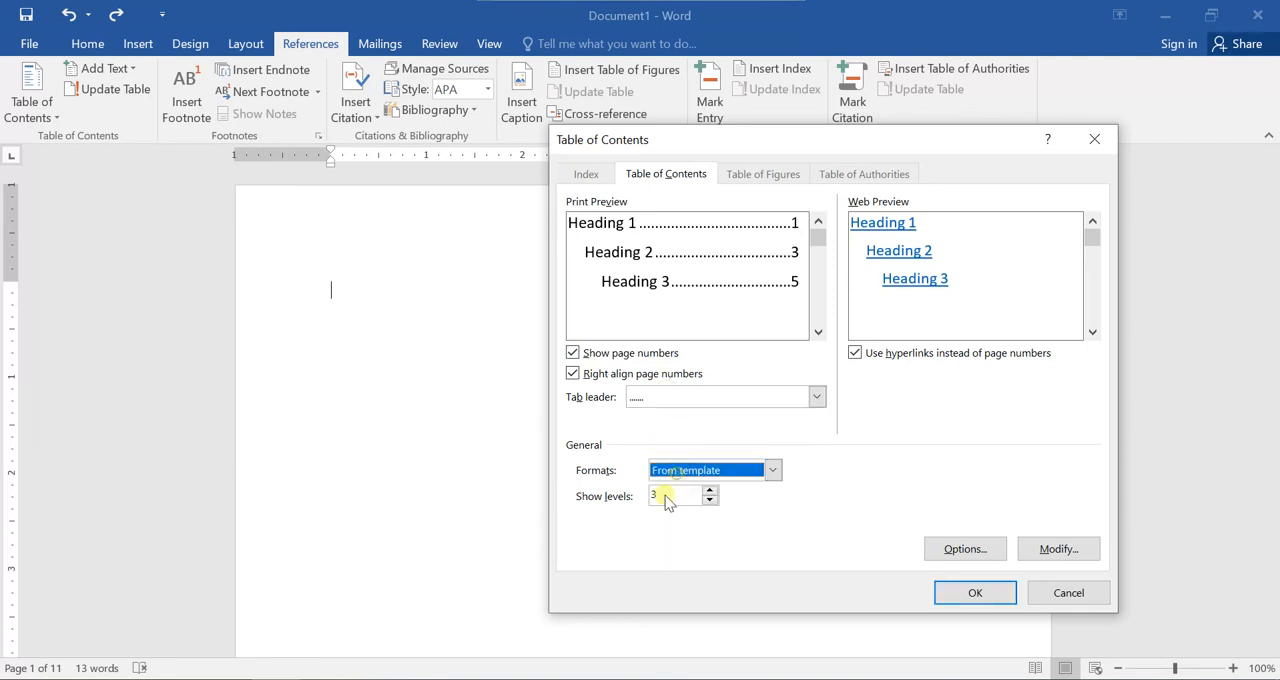
{"action": "left_click", "coordinate": [668, 472]}
{"action": "left_click", "coordinate": [668, 506]}
{"action": "left_click", "coordinate": [668, 472]}
{"action": "left_click", "coordinate": [675, 516]}
{"action": "left_click", "coordinate": [682, 471]}
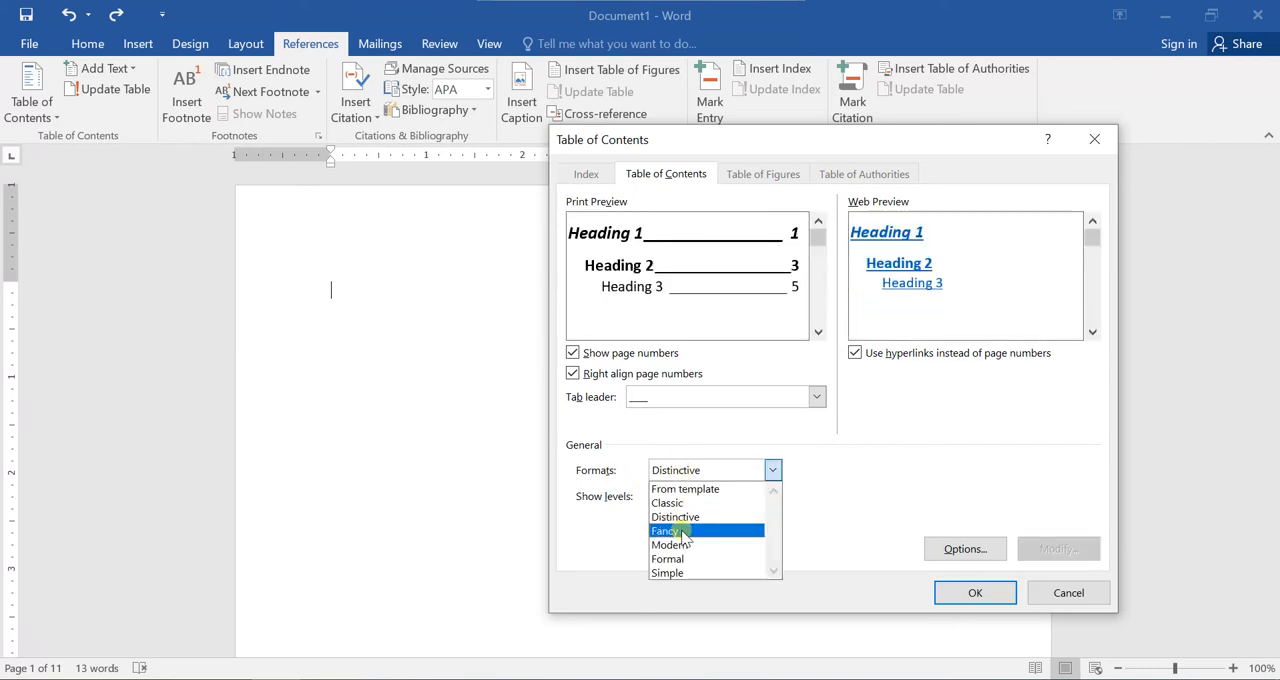
{"action": "left_click", "coordinate": [676, 530]}
{"action": "left_click", "coordinate": [686, 472]}
{"action": "left_click", "coordinate": [688, 545]}
{"action": "left_click", "coordinate": [694, 472]}
{"action": "left_click", "coordinate": [692, 558]}
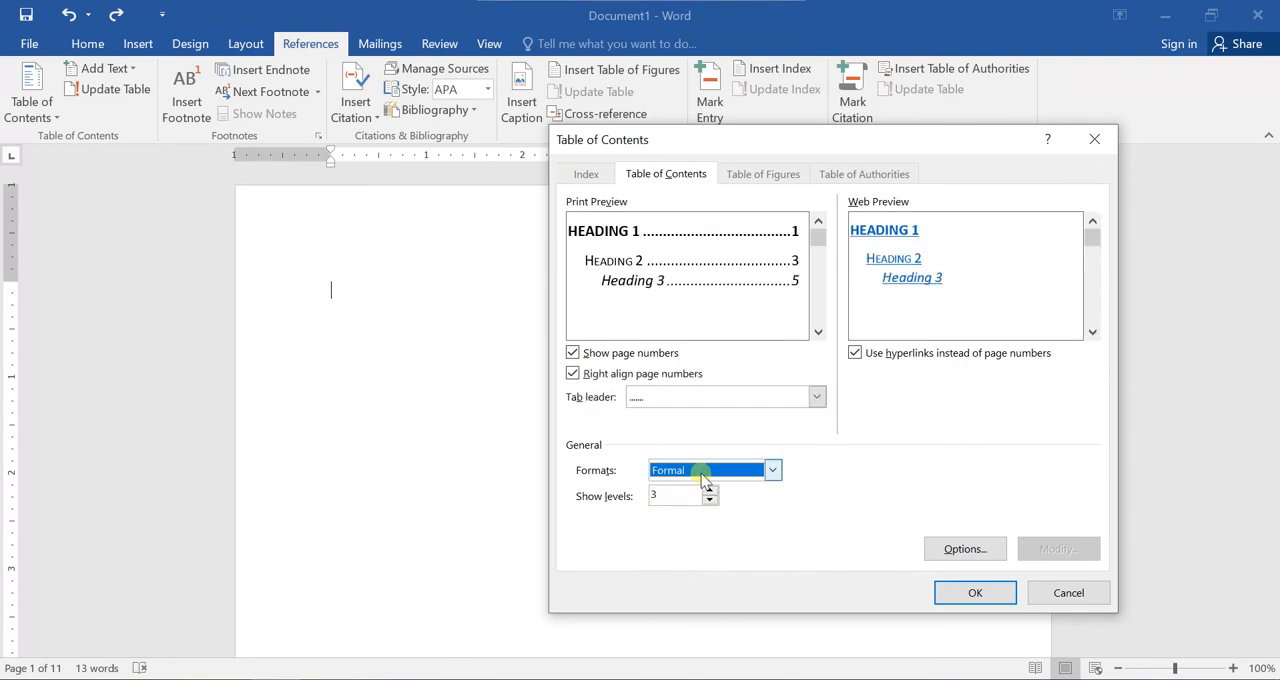
{"action": "left_click", "coordinate": [700, 472]}
{"action": "left_click", "coordinate": [705, 573]}
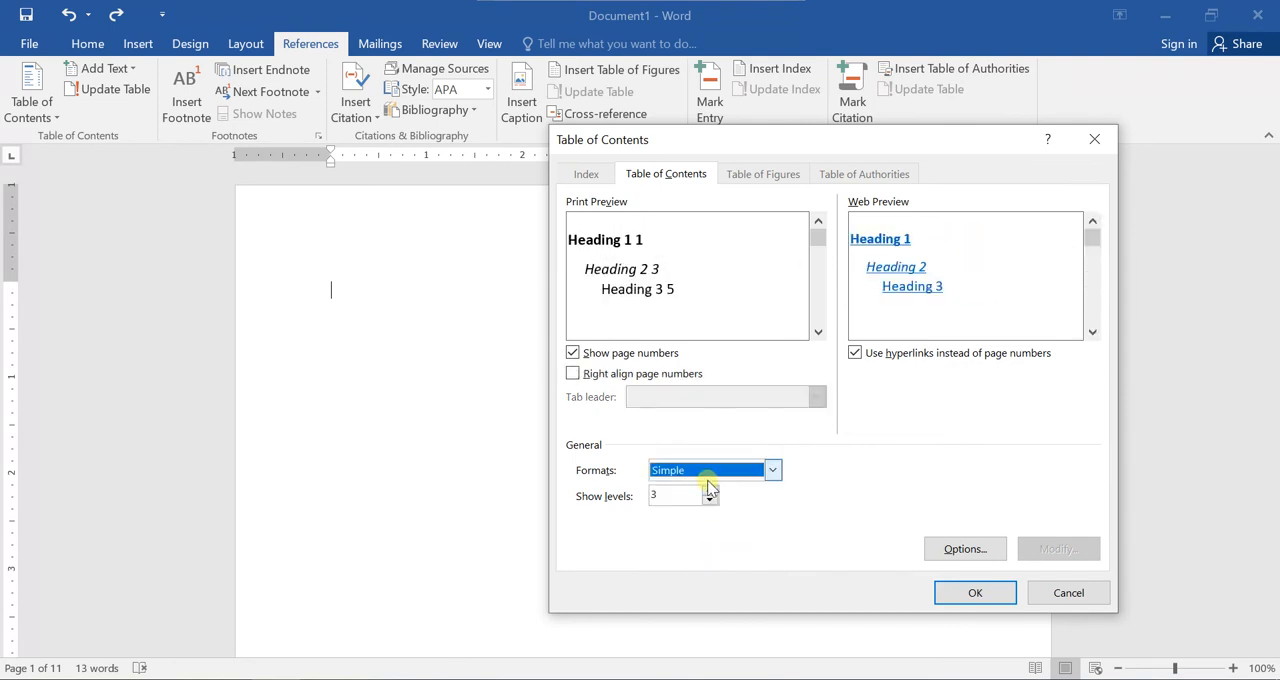
{"action": "left_click", "coordinate": [709, 476]}
{"action": "left_click", "coordinate": [714, 489]}
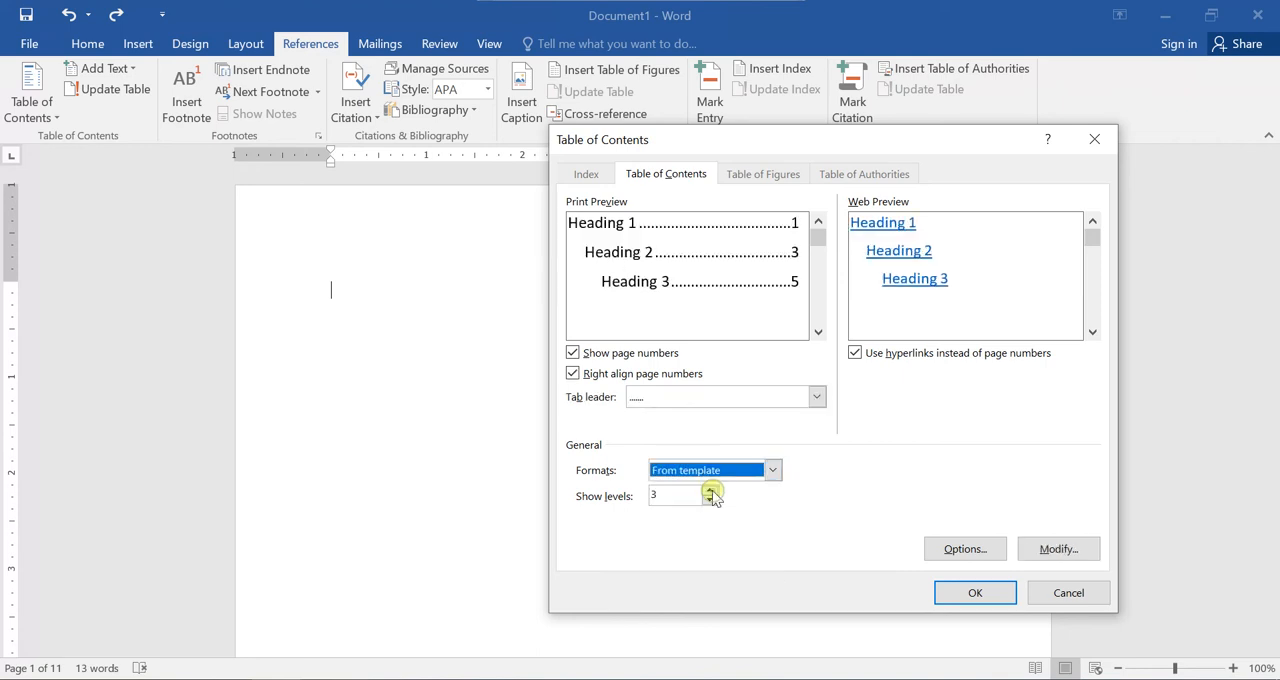
{"action": "left_click", "coordinate": [710, 472]}
{"action": "left_click", "coordinate": [714, 476]}
Try showing 4 levels and only 1 level in the table of contents, and set the shown levels back to 3.
{"action": "left_click", "coordinate": [709, 490]}
{"action": "left_click", "coordinate": [709, 490]}
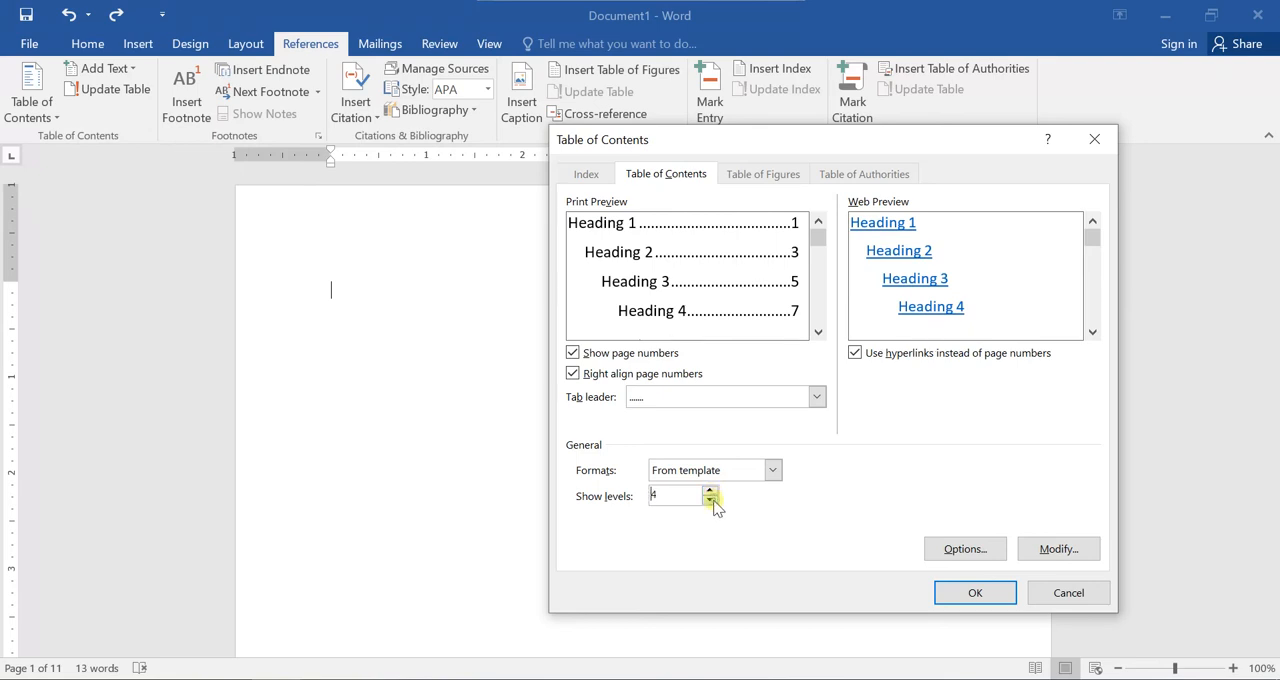
{"action": "left_click", "coordinate": [710, 500]}
{"action": "left_click", "coordinate": [710, 500]}
{"action": "left_click", "coordinate": [710, 500]}
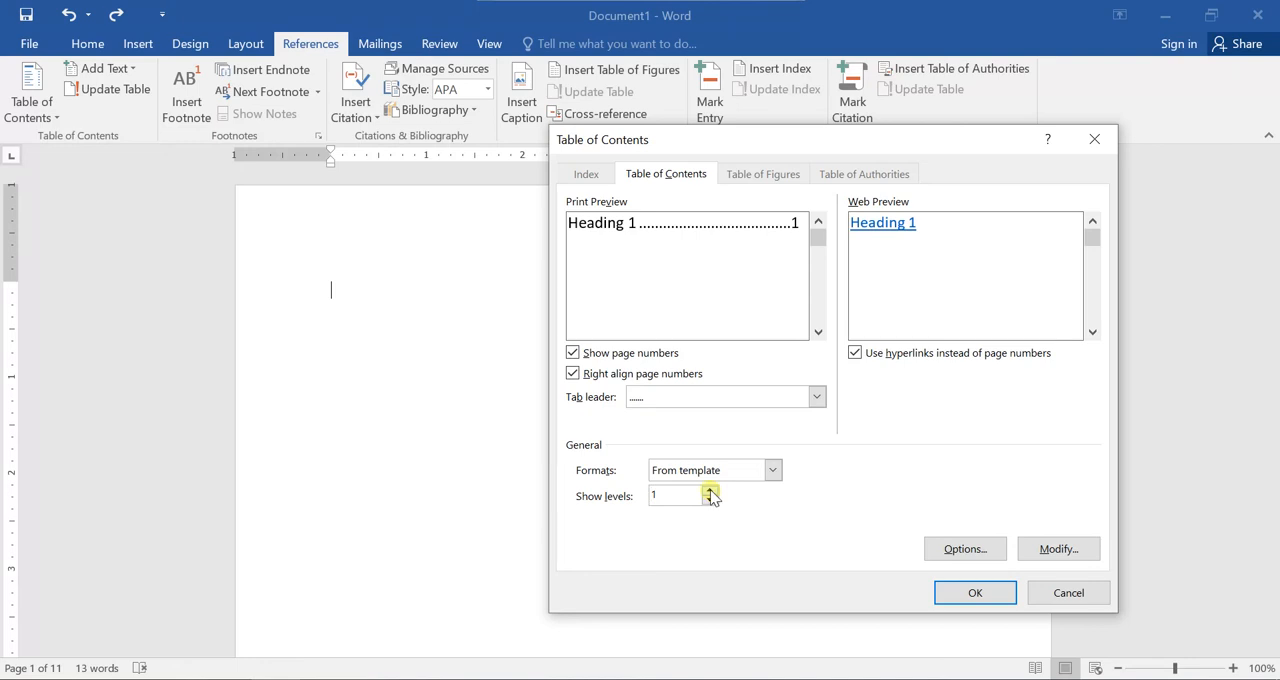
{"action": "left_click", "coordinate": [709, 490]}
{"action": "left_click", "coordinate": [709, 490]}
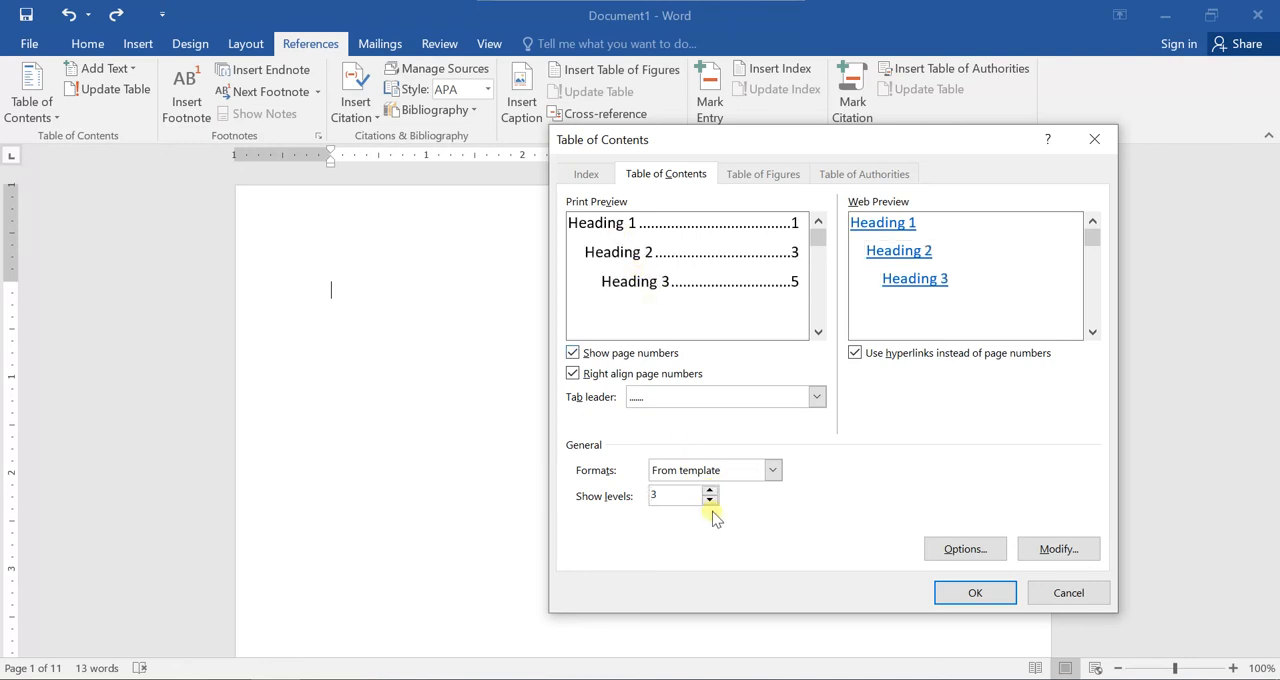
Review the TOC levels assigned to Heading 1, Heading 2 and Heading 3 in the options and insert the custom table of contents.
{"action": "left_click", "coordinate": [960, 550]}
{"action": "left_click_drag", "start_coordinate": [703, 172], "coordinate": [347, 265]}
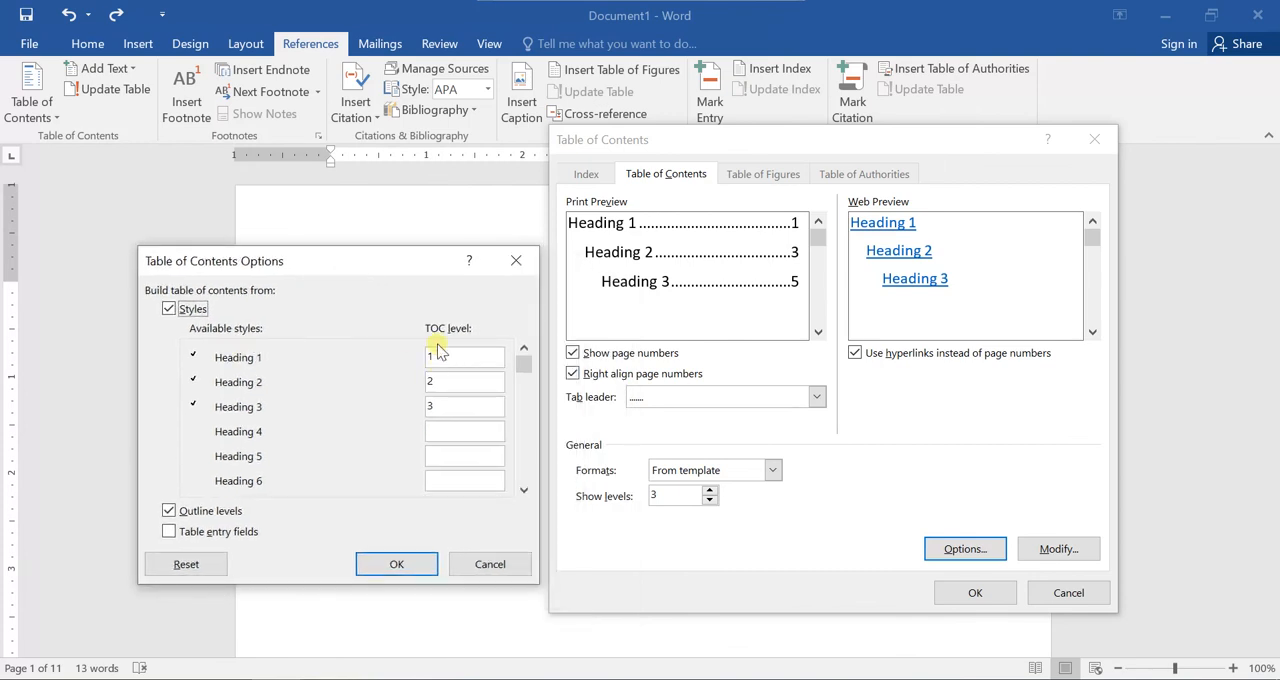
{"action": "left_click", "coordinate": [441, 355]}
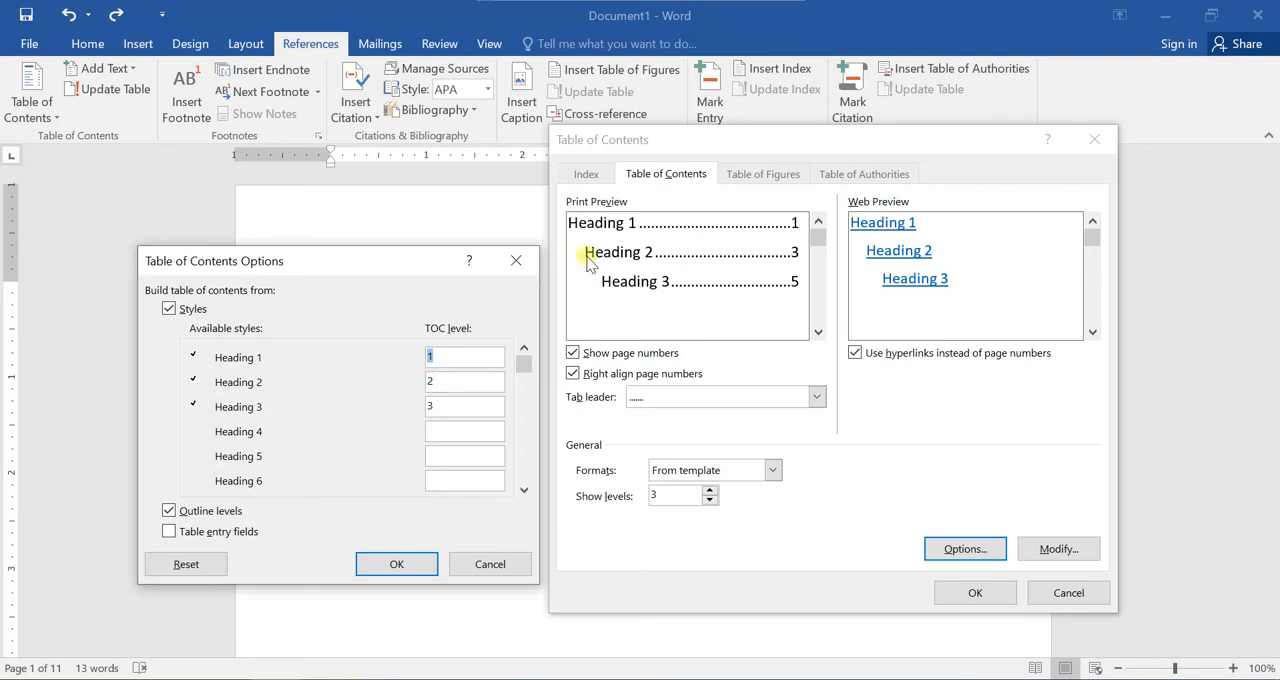
{"action": "left_click", "coordinate": [454, 381]}
{"action": "left_click", "coordinate": [432, 405]}
{"action": "left_click", "coordinate": [418, 567]}
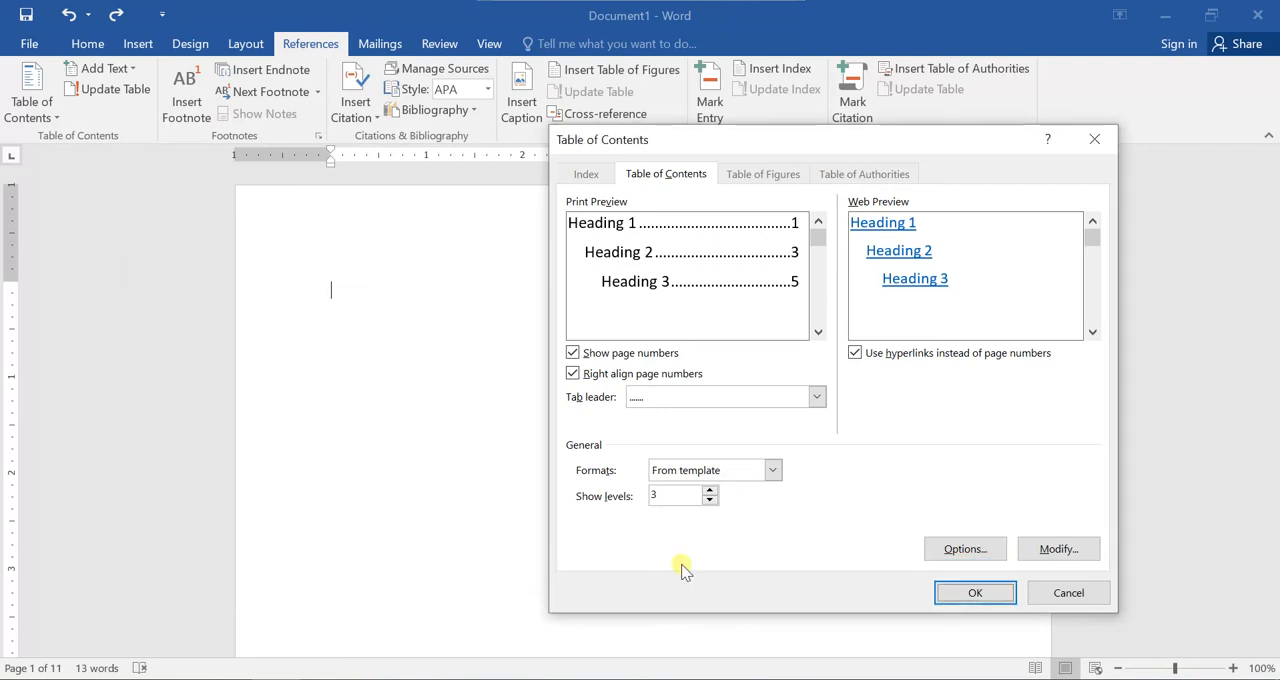
{"action": "left_click", "coordinate": [951, 593]}
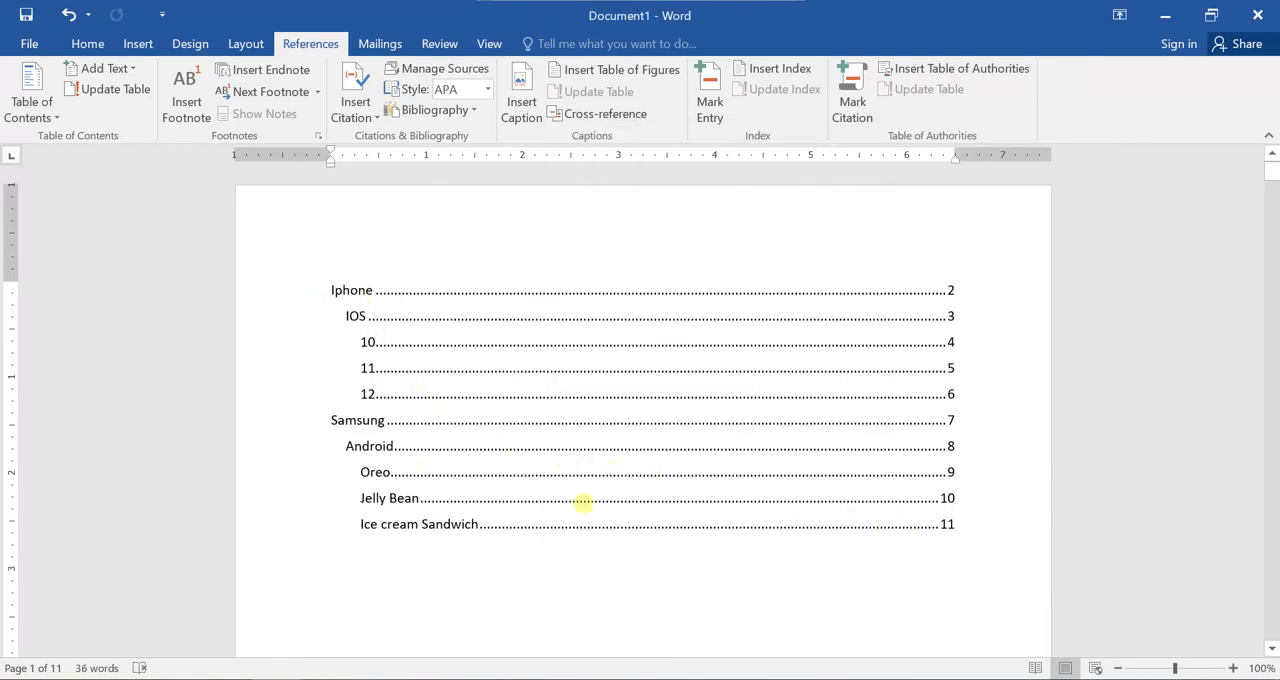
Undo the inserted table of contents and reopen the TOC level options for a custom table.
{"action": "left_click", "coordinate": [71, 19]}
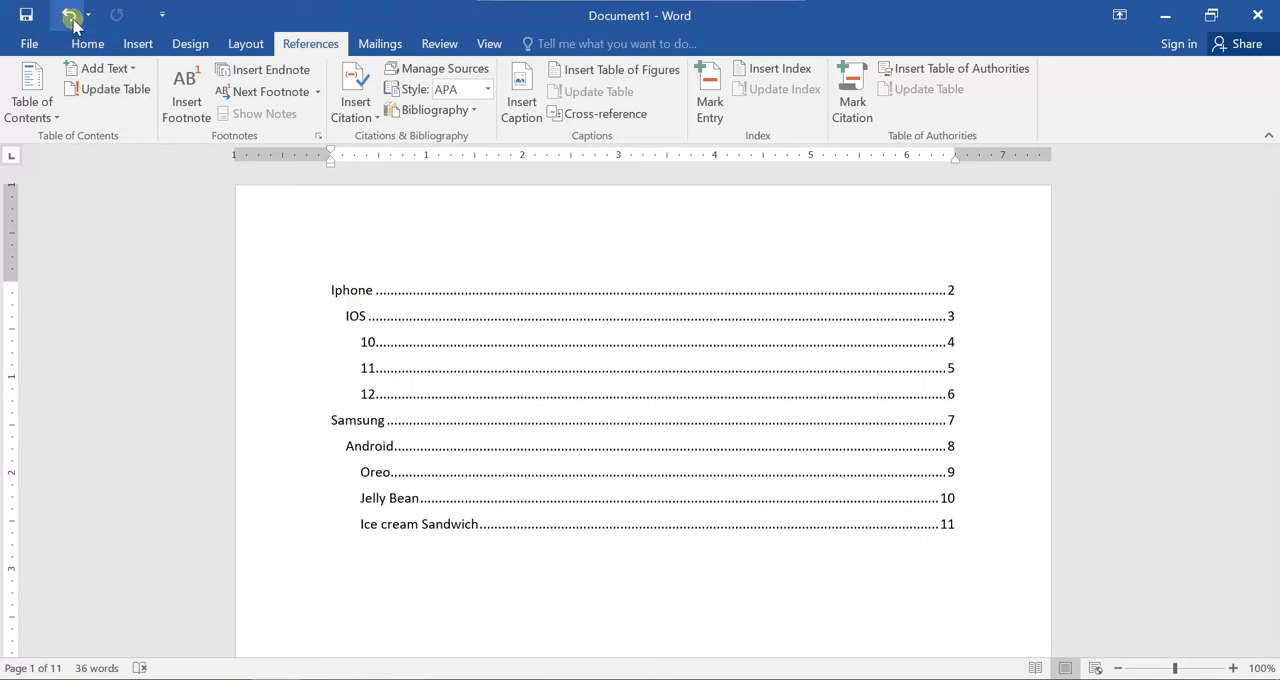
{"action": "left_click", "coordinate": [34, 112]}
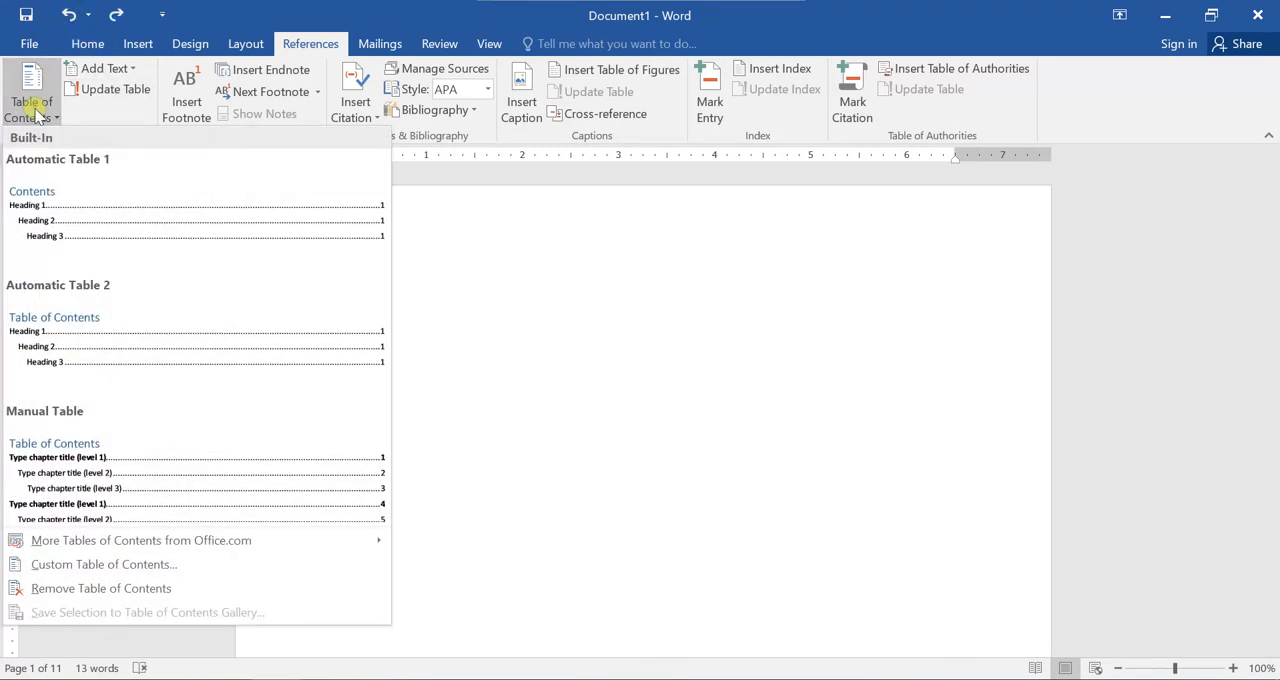
{"action": "left_click", "coordinate": [167, 564]}
{"action": "left_click", "coordinate": [965, 550]}
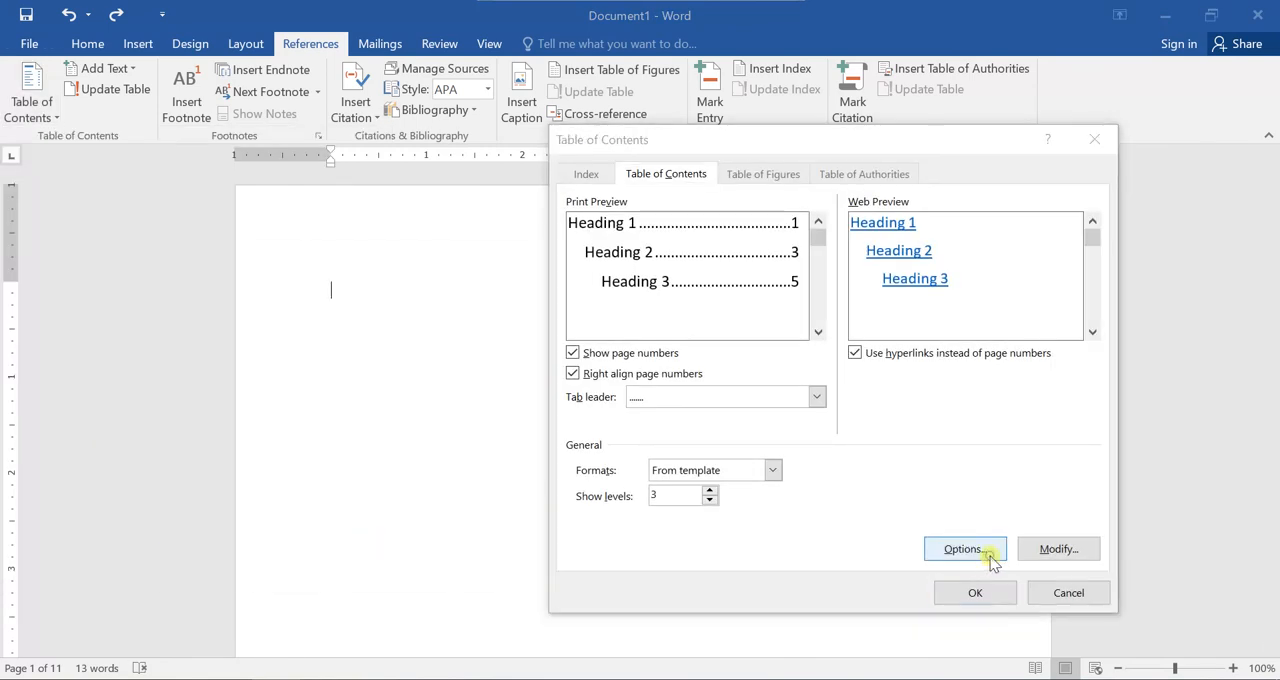
Set the TOC levels to 3 for Heading 1, 2 for Heading 2 and 1 for Heading 3, and insert the table.
{"action": "left_click", "coordinate": [452, 355]}
{"action": "key", "text": "BackSpace"}
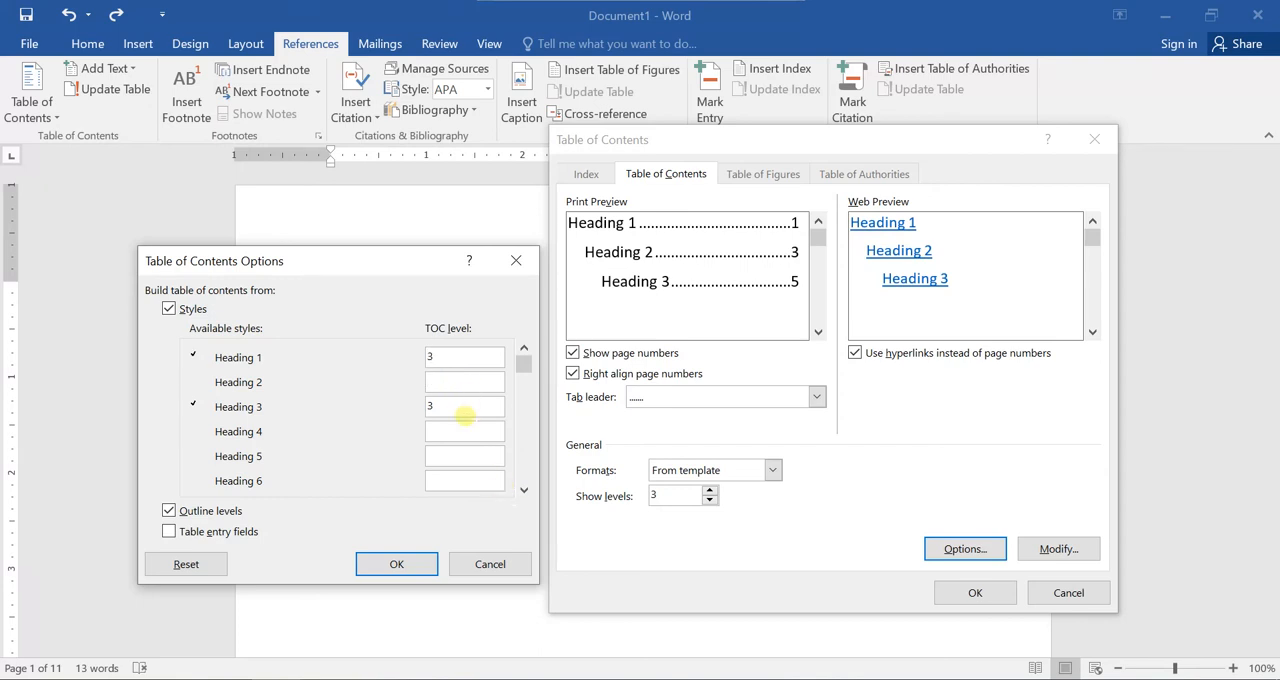
{"action": "type", "text": "2"}
{"action": "left_click", "coordinate": [438, 408]}
{"action": "left_click", "coordinate": [410, 565]}
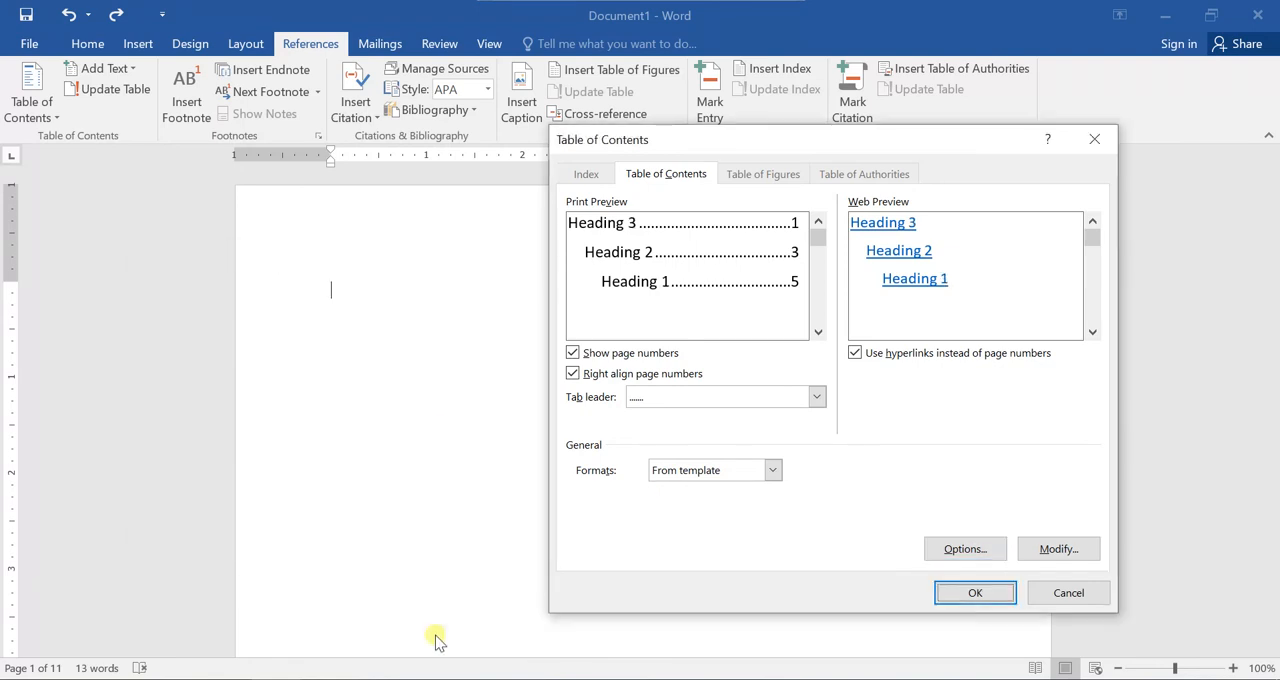
{"action": "left_click", "coordinate": [980, 592]}
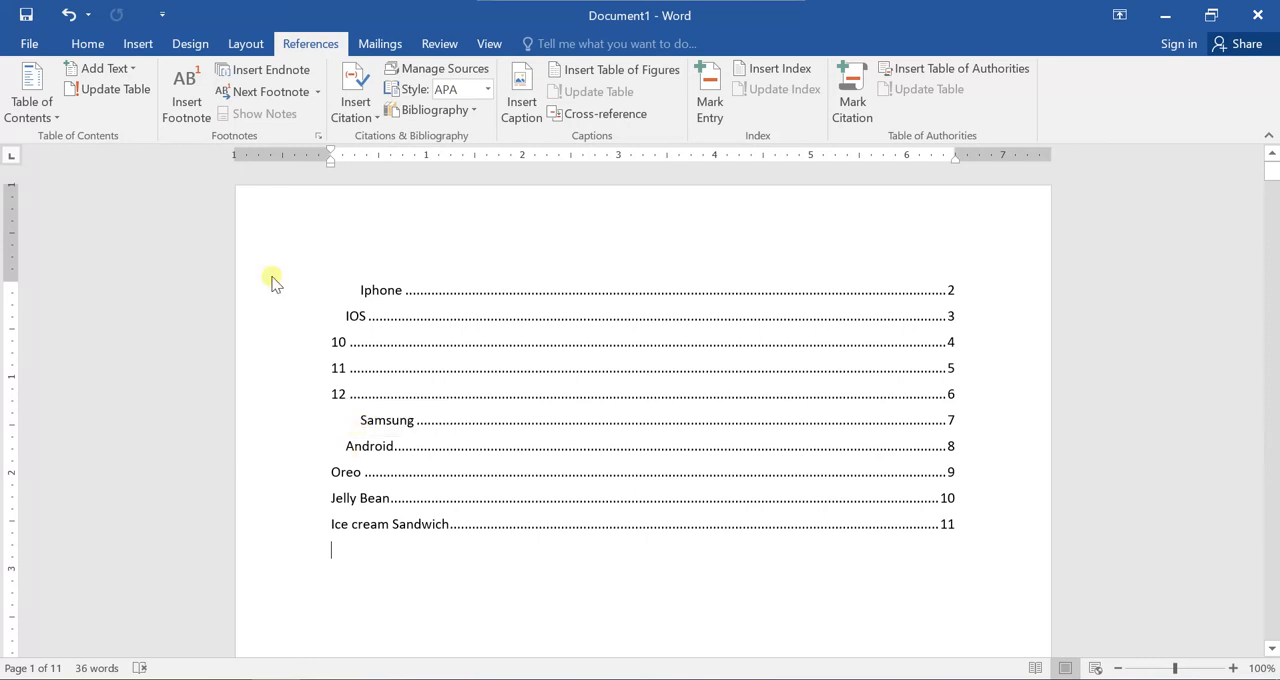
Undo the table of contents with reversed heading levels and open the custom table's level options again.
{"action": "left_click", "coordinate": [68, 14]}
{"action": "left_click", "coordinate": [25, 118]}
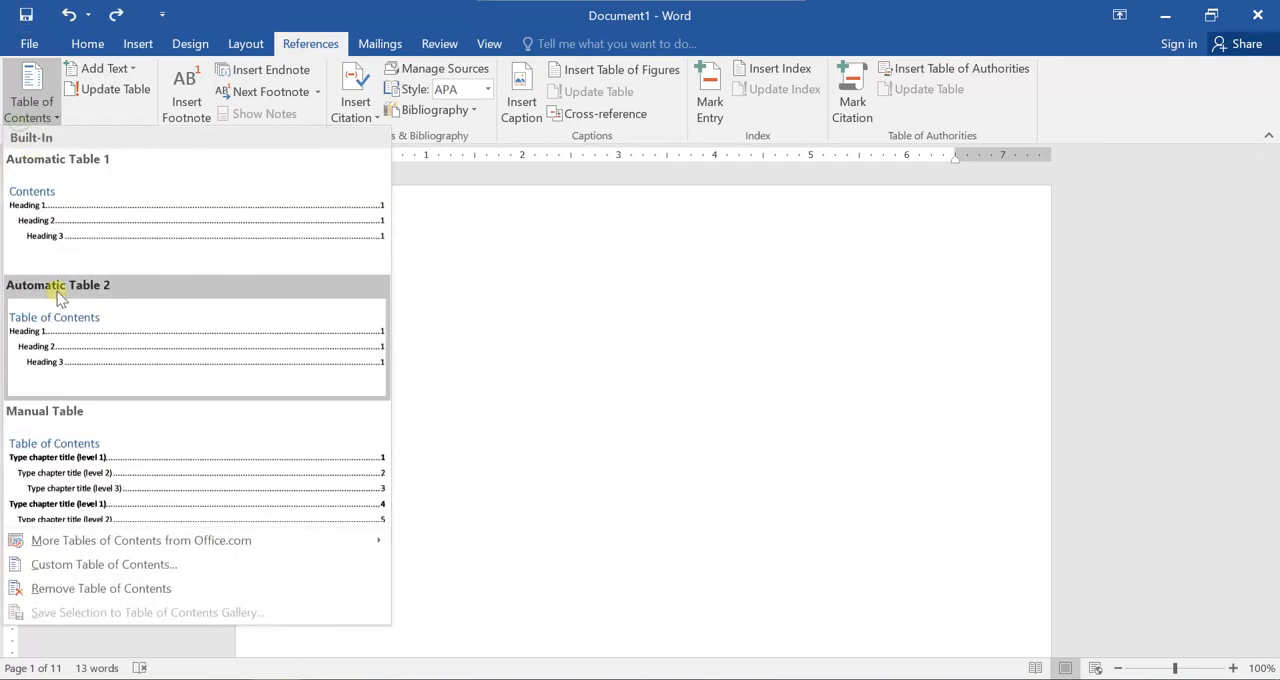
{"action": "left_click", "coordinate": [106, 565]}
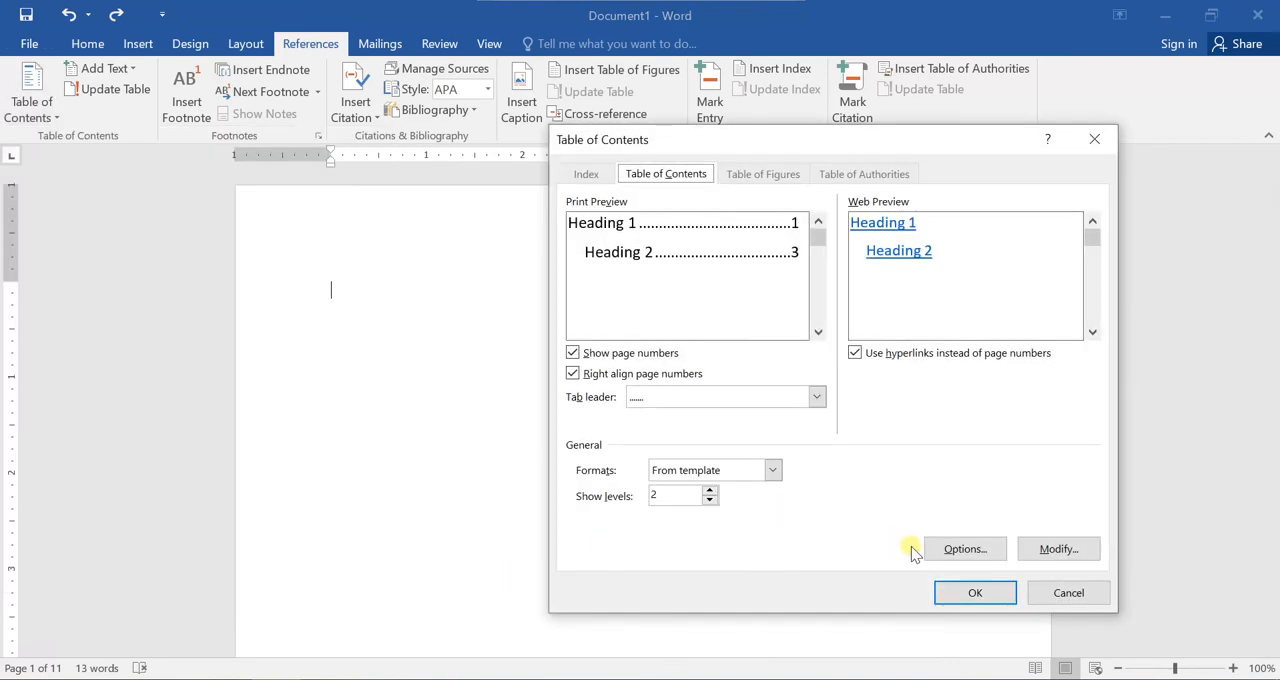
{"action": "left_click", "coordinate": [965, 549]}
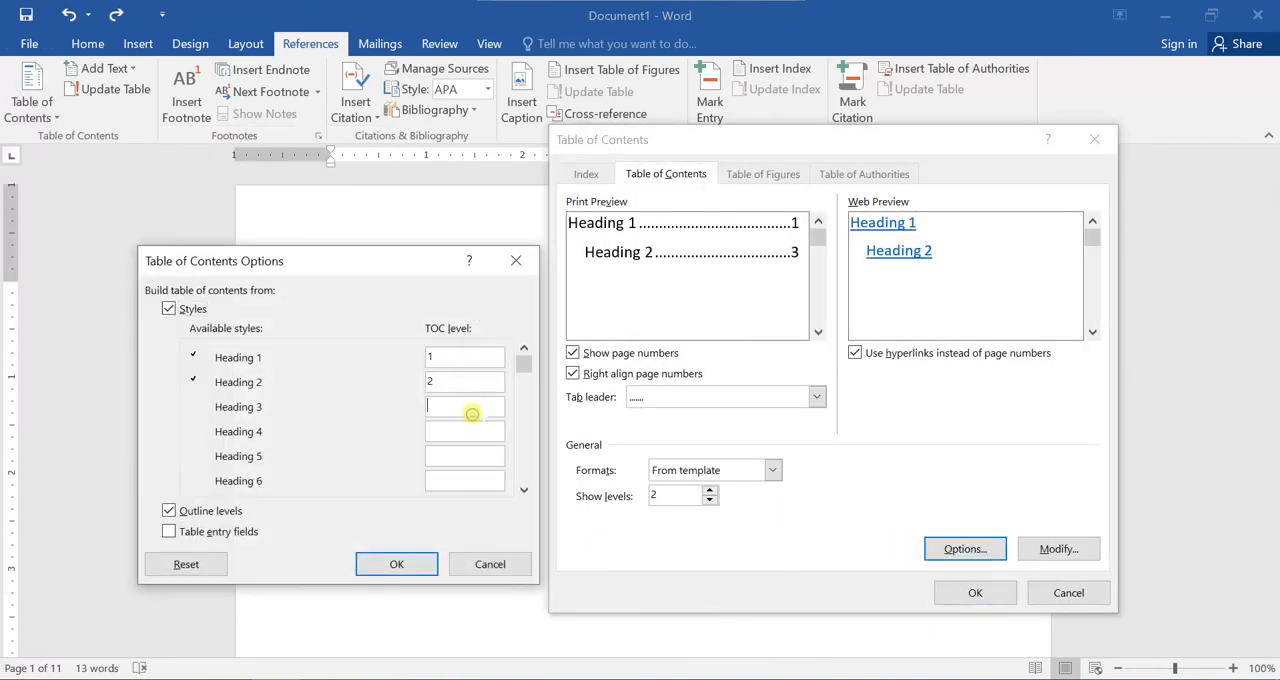
Set the TOC level of Heading 3 to 3 and insert the custom table of contents.
{"action": "left_click", "coordinate": [465, 407]}
{"action": "type", "text": "3"}
{"action": "left_click", "coordinate": [396, 564]}
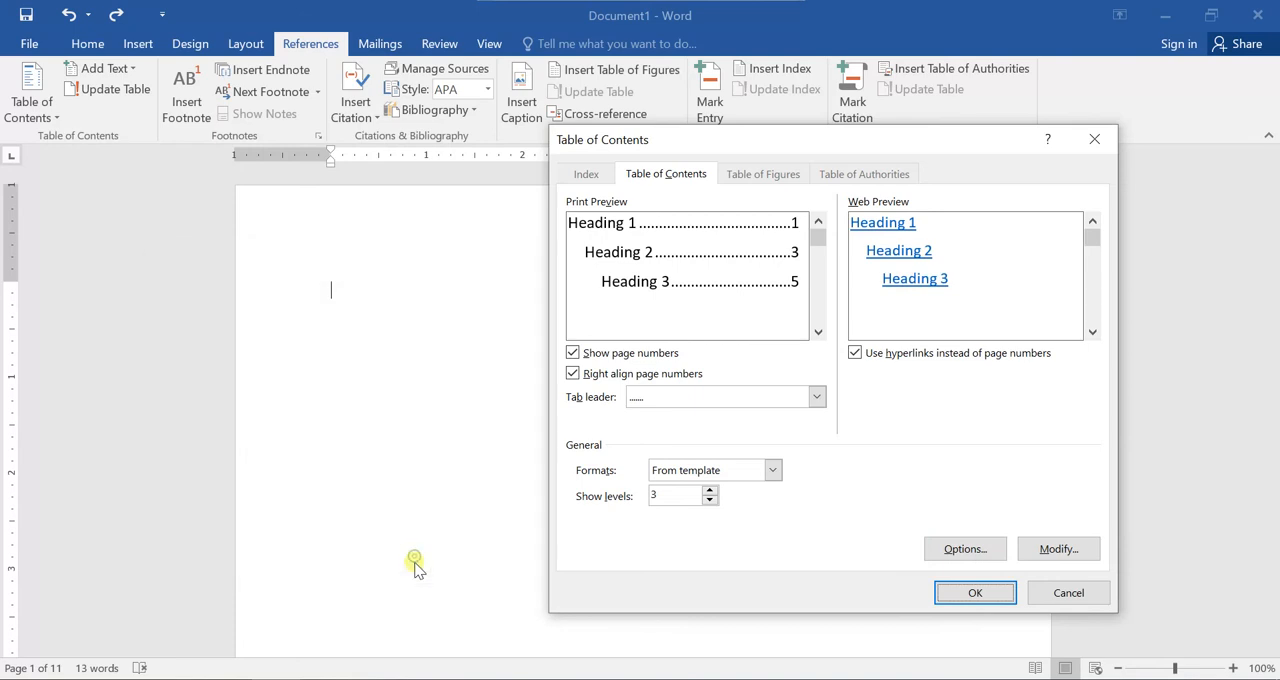
{"action": "left_click", "coordinate": [971, 592]}
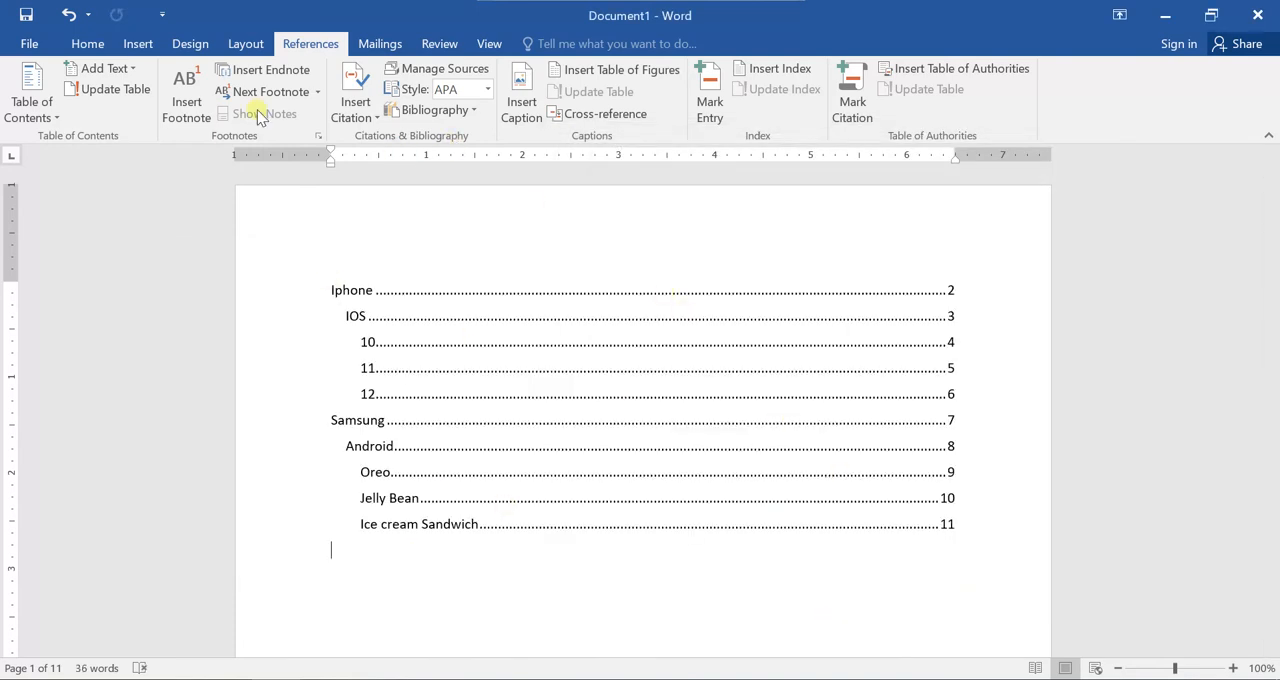
Below the table of contents, write manual entries with dotted leaders: "Iphone" with page 2 and an indented "IOS" with page 4.
{"action": "left_click", "coordinate": [87, 43]}
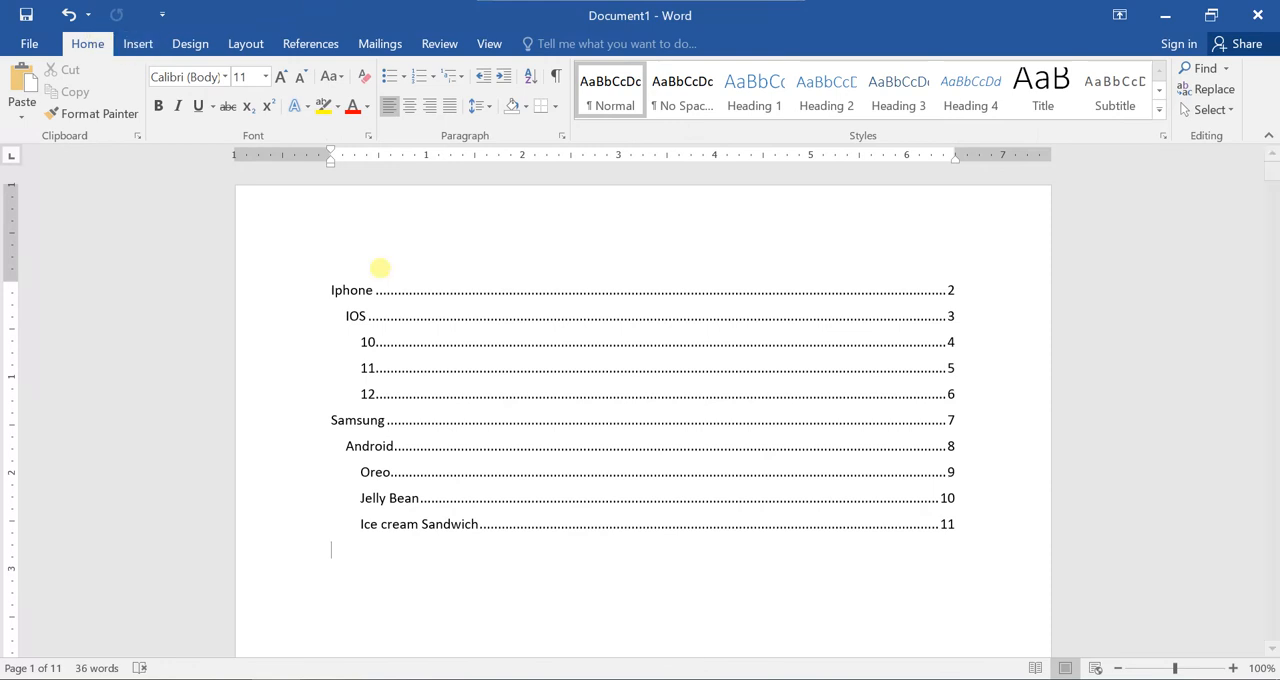
{"action": "scroll", "coordinate": [585, 460], "scroll_direction": "down", "scroll_amount": 20}
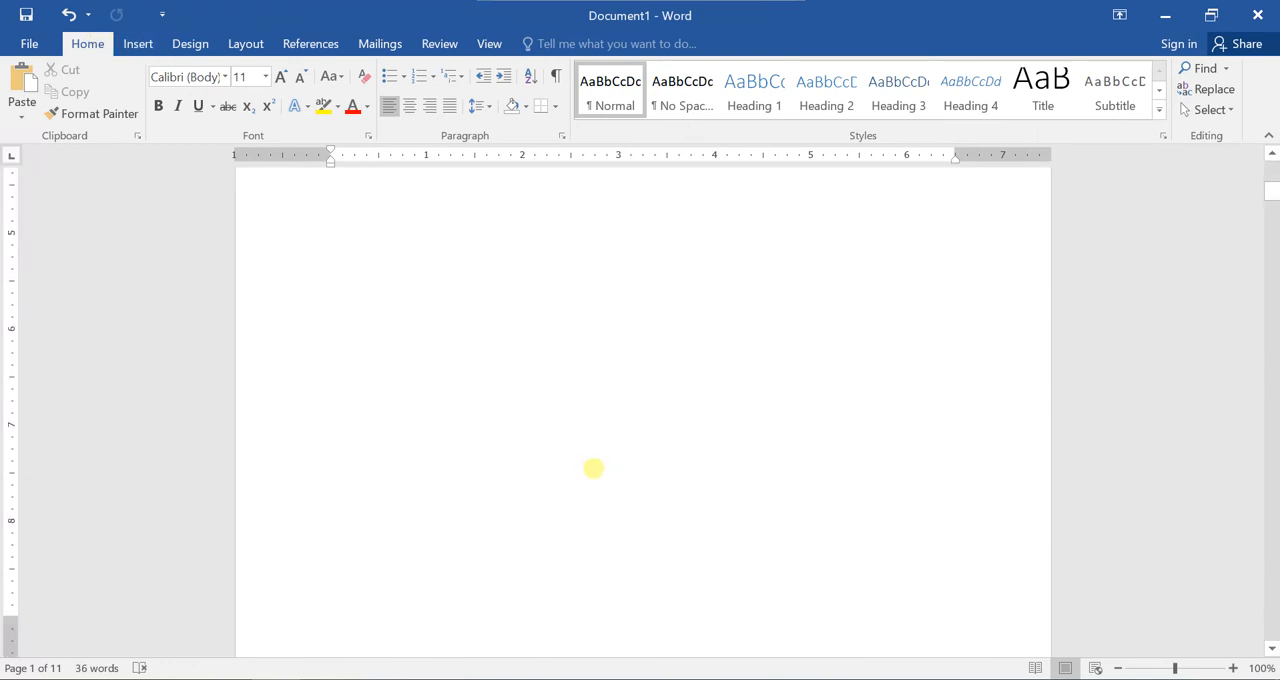
{"action": "scroll", "coordinate": [553, 451], "scroll_direction": "up", "scroll_amount": 10}
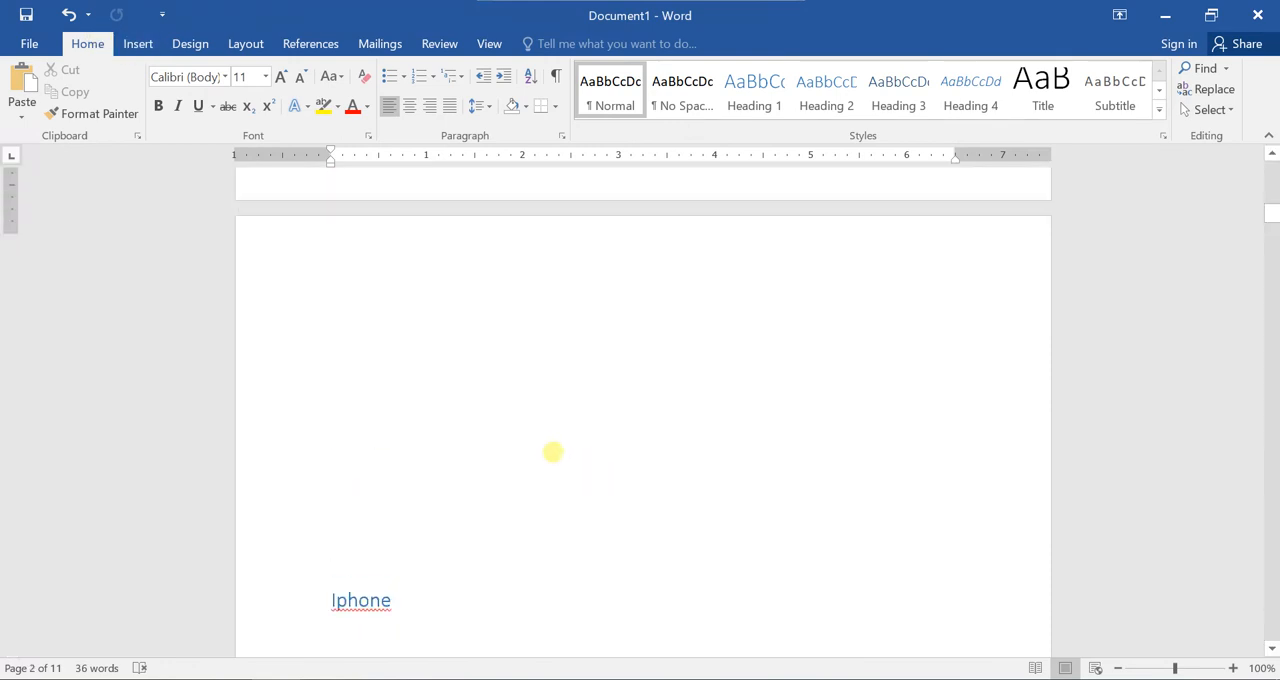
{"action": "scroll", "coordinate": [553, 451], "scroll_direction": "up", "scroll_amount": 4}
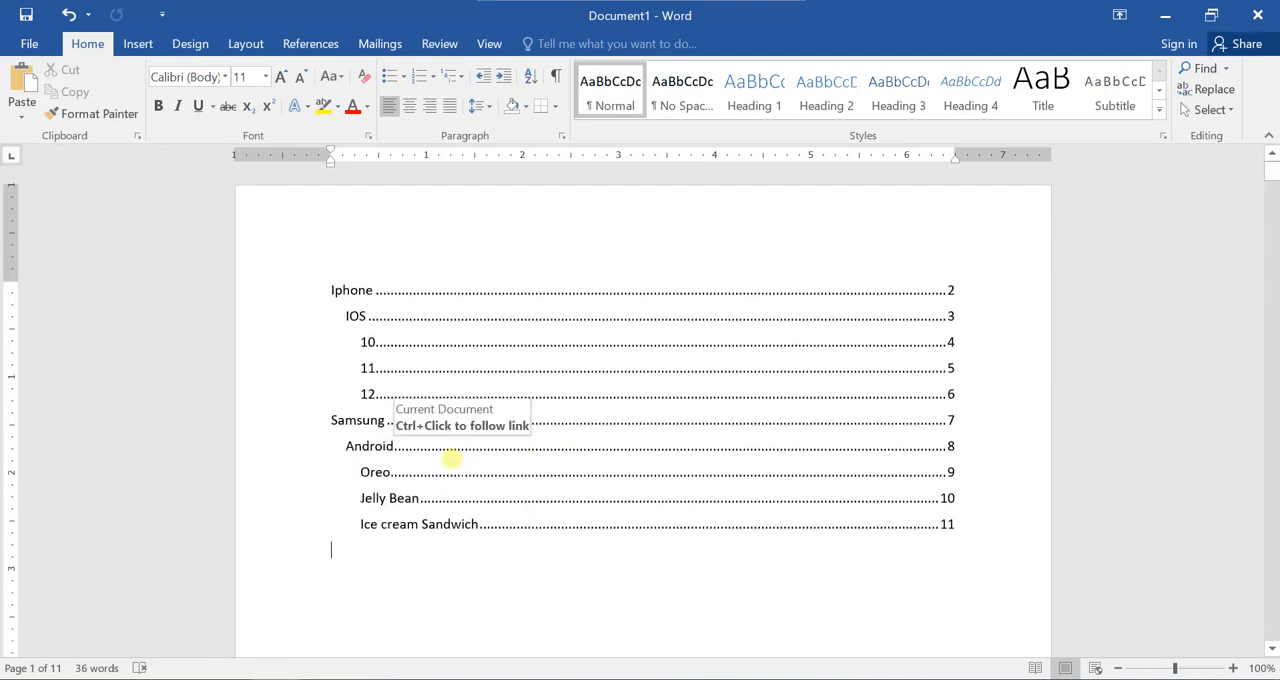
{"action": "scroll", "coordinate": [486, 580], "scroll_direction": "down", "scroll_amount": 3}
{"action": "left_click", "coordinate": [419, 398]}
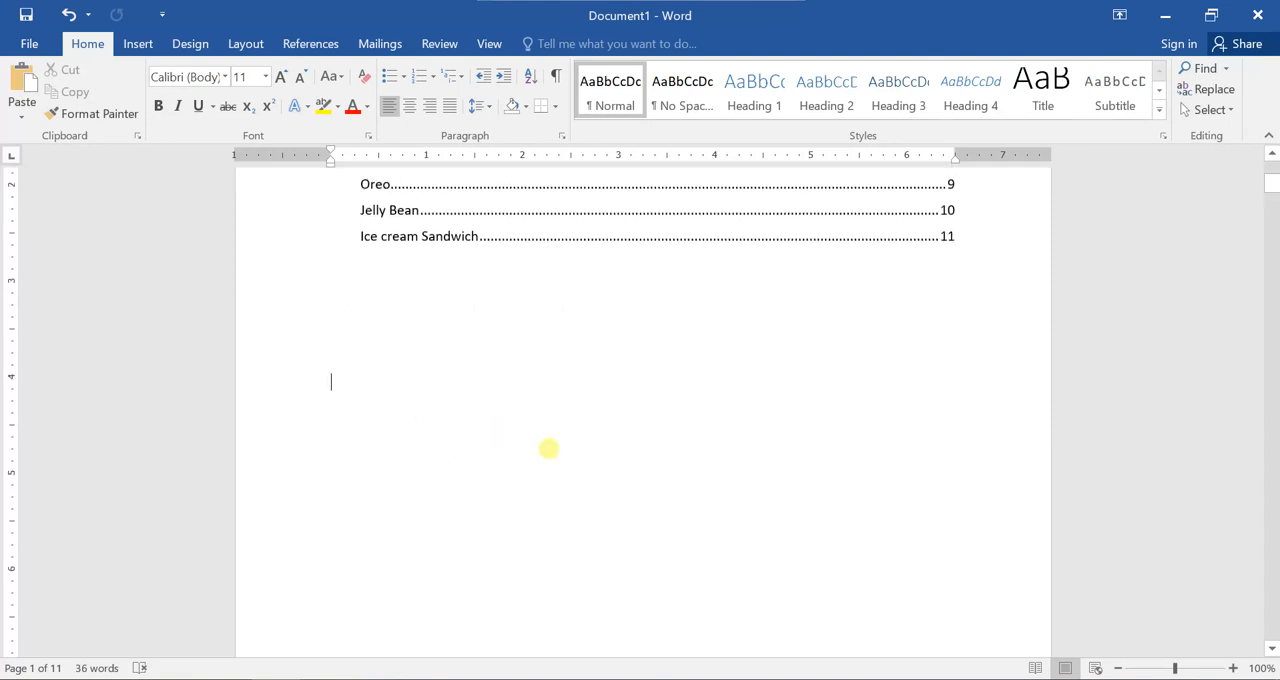
{"action": "type", "text": "Iph"}
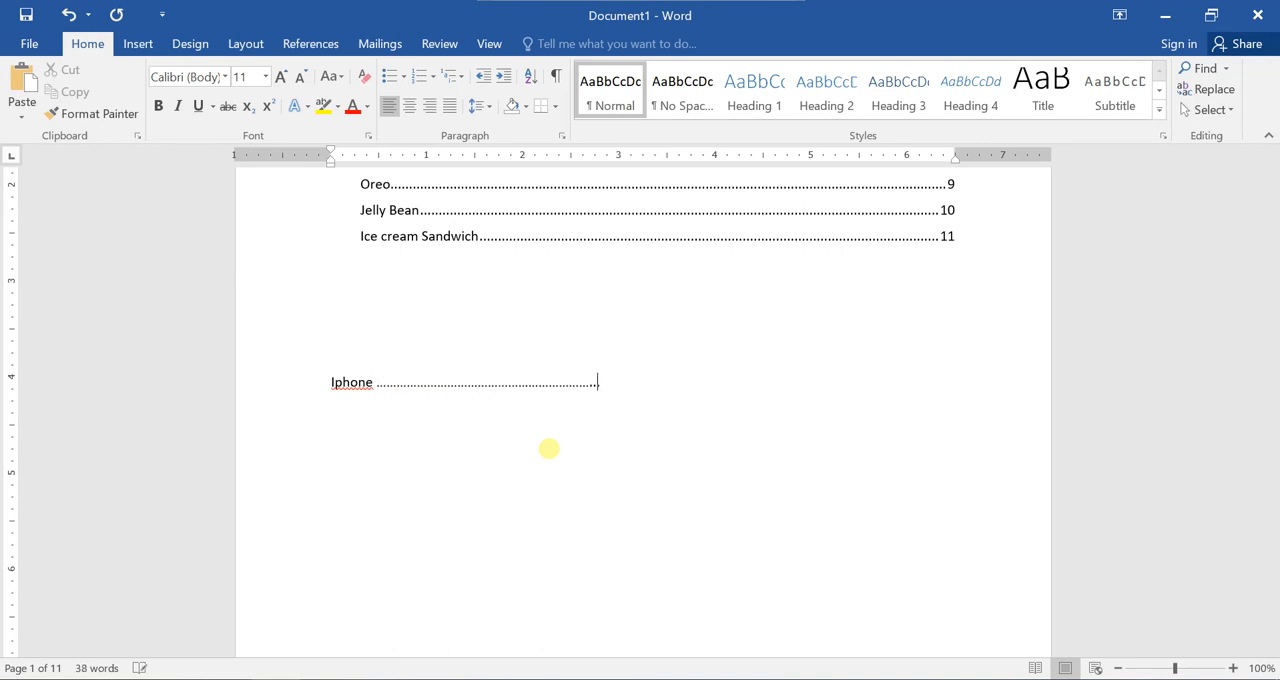
{"action": "type", "text": "Page no"}
{"action": "key", "text": "BackSpace"}
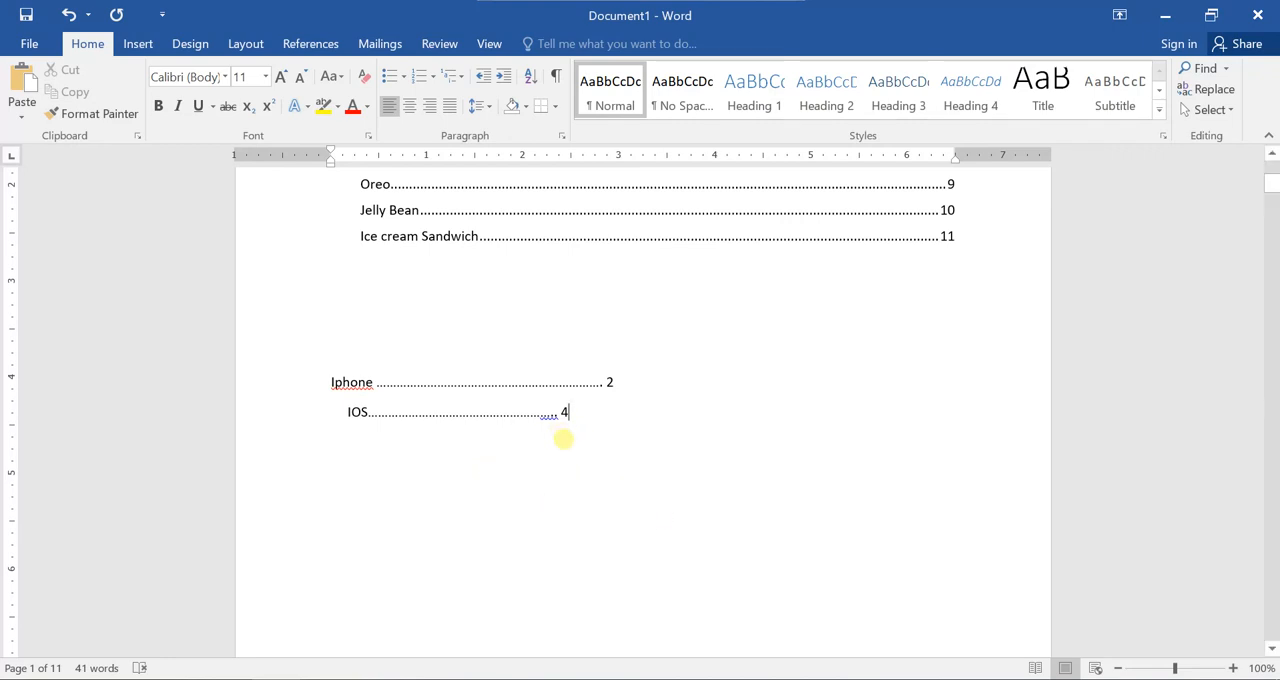
{"action": "scroll", "coordinate": [585, 436], "scroll_direction": "up", "scroll_amount": 1}
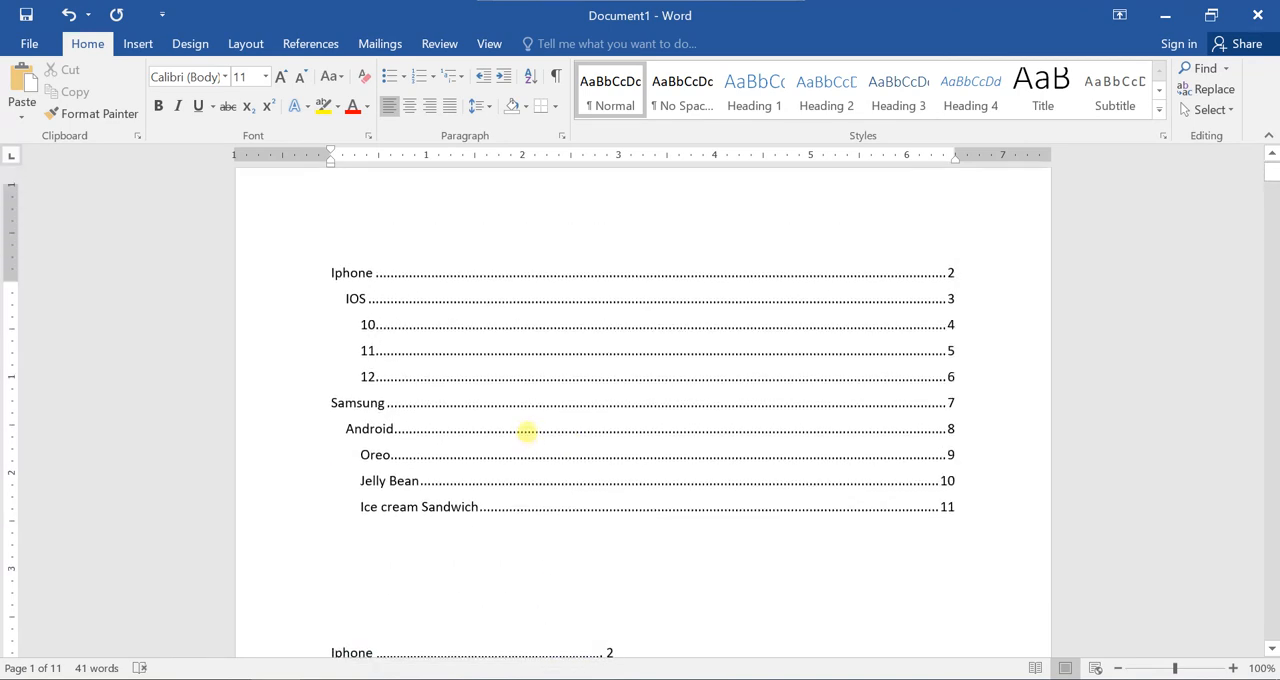